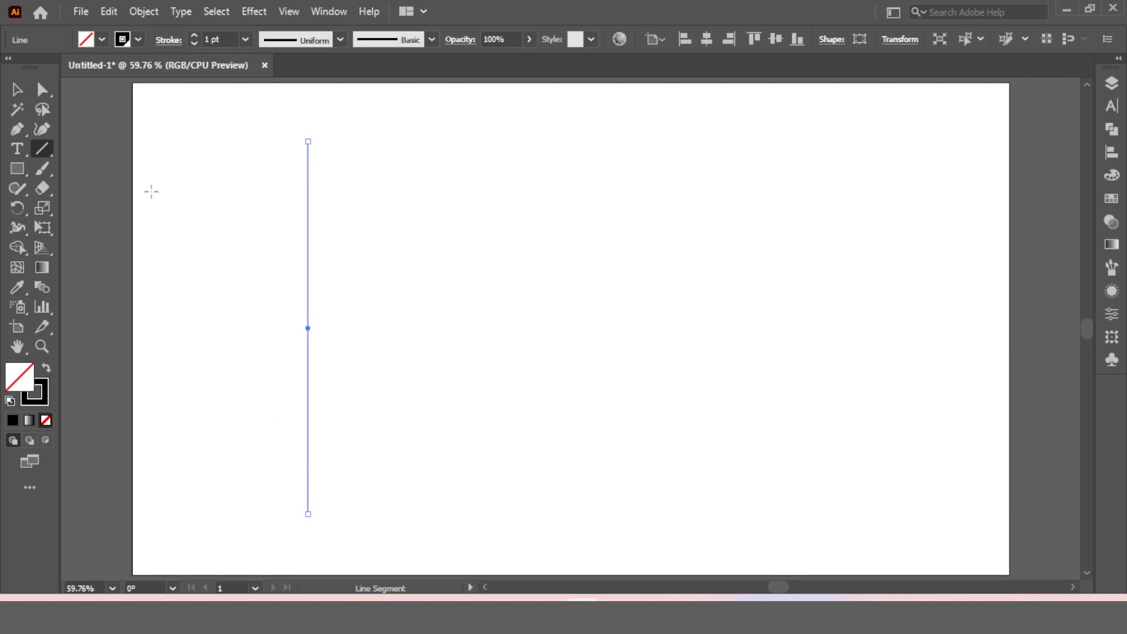
Set the stroke weight of the vertical line to 2 pt.
{"action": "left_click", "coordinate": [354, 134]}
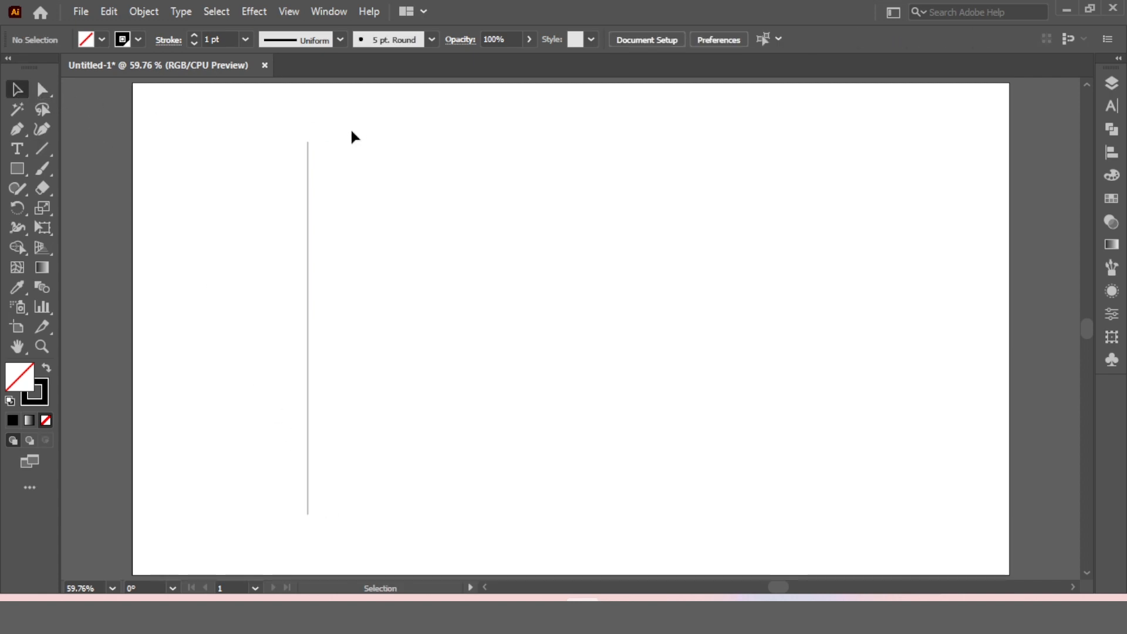
{"action": "left_click_drag", "start_coordinate": [293, 188], "coordinate": [293, 187]}
{"action": "left_click", "coordinate": [245, 39]}
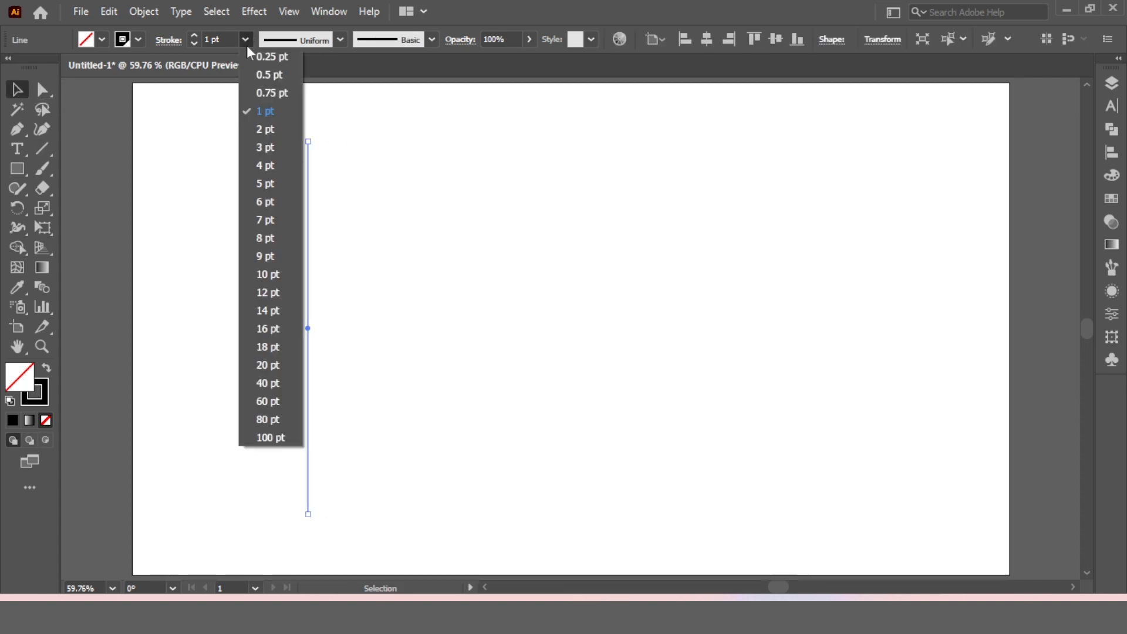
{"action": "left_click", "coordinate": [264, 130]}
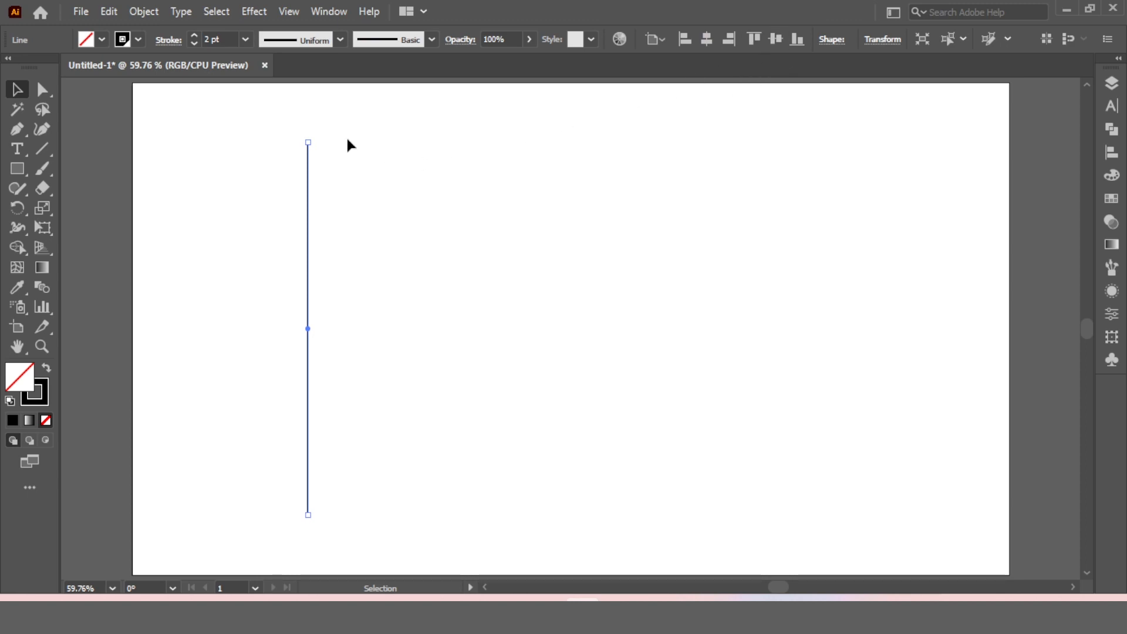
Start a Transform effect on the vertical line with a horizontal move of 20 px.
{"action": "left_click", "coordinate": [255, 11]}
{"action": "mouse_move", "coordinate": [361, 146]}
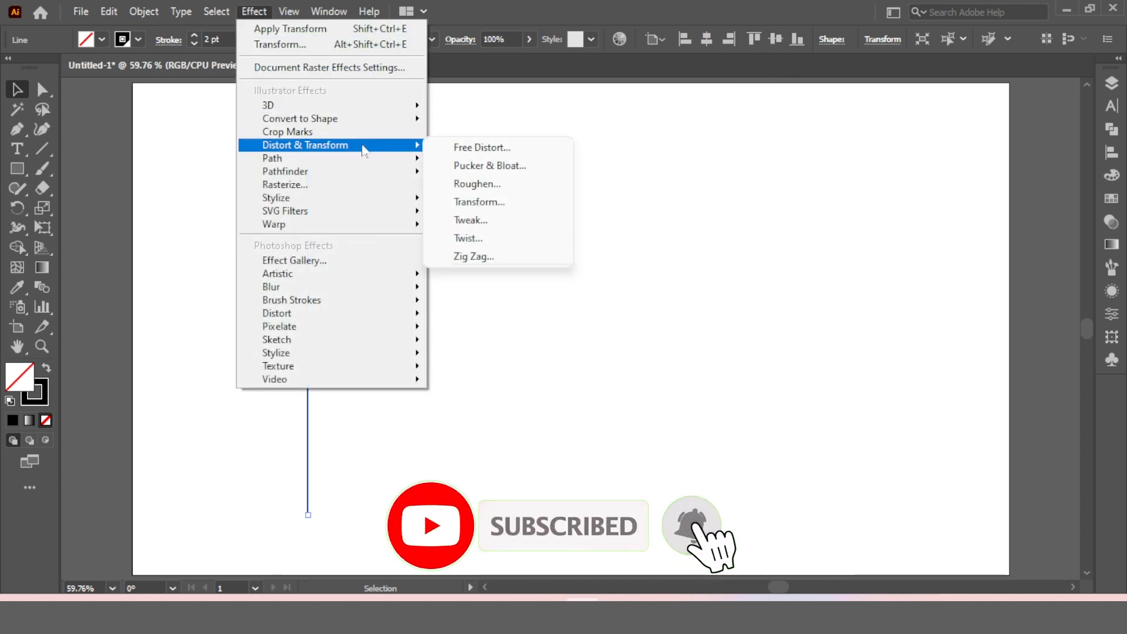
{"action": "left_click", "coordinate": [485, 204]}
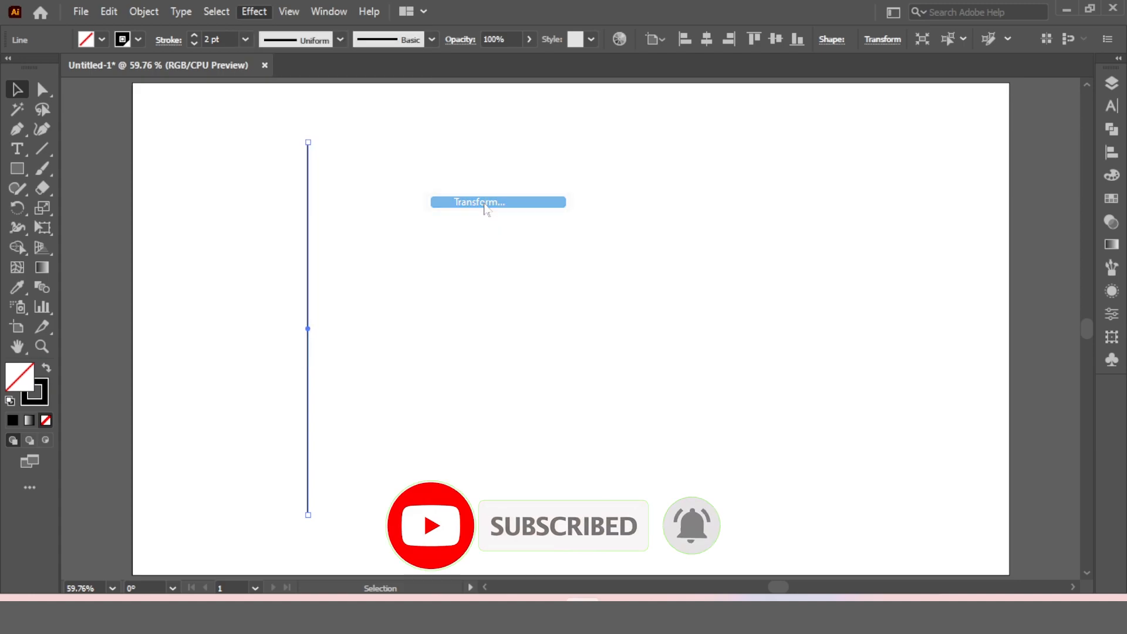
{"action": "left_click", "coordinate": [1081, 246]}
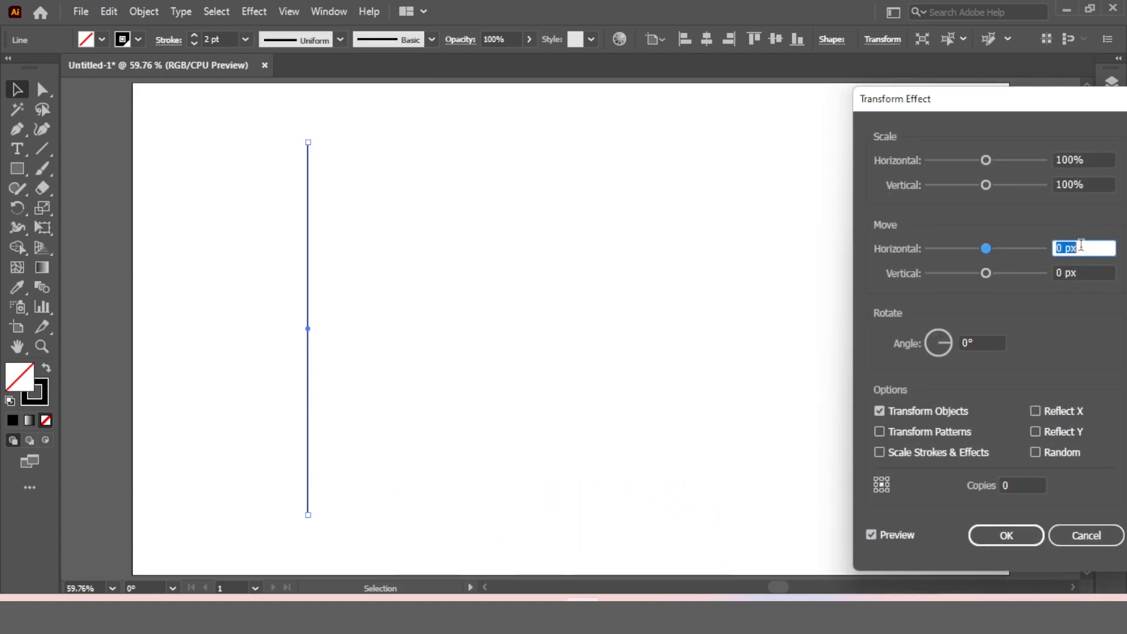
{"action": "key", "text": "shift+Up"}
{"action": "key", "text": "shift+Up"}
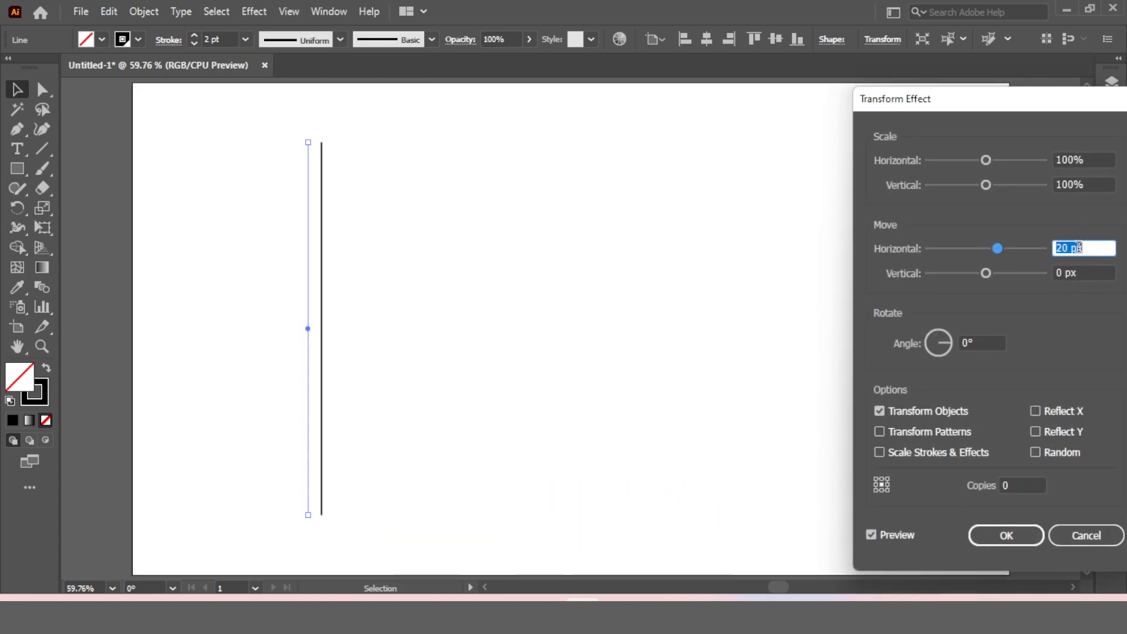
Set the Transform effect to 9 copies and apply it to the line.
{"action": "left_click", "coordinate": [1014, 479]}
{"action": "key", "text": "Up"}
{"action": "key", "text": "Up"}
{"action": "key", "text": "Up"}
{"action": "key", "text": "Up"}
{"action": "key", "text": "Up"}
{"action": "key", "text": "Up"}
{"action": "key", "text": "Up"}
{"action": "key", "text": "Up"}
{"action": "key", "text": "Up"}
{"action": "left_click_drag", "start_coordinate": [1033, 110], "coordinate": [942, 105]}
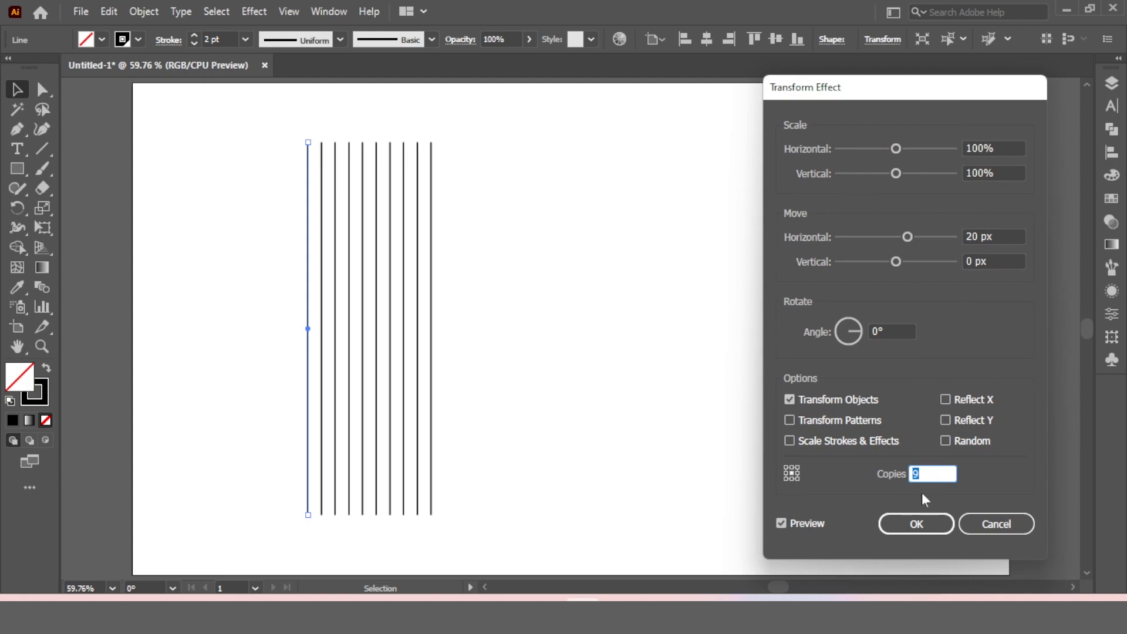
{"action": "left_click", "coordinate": [915, 523]}
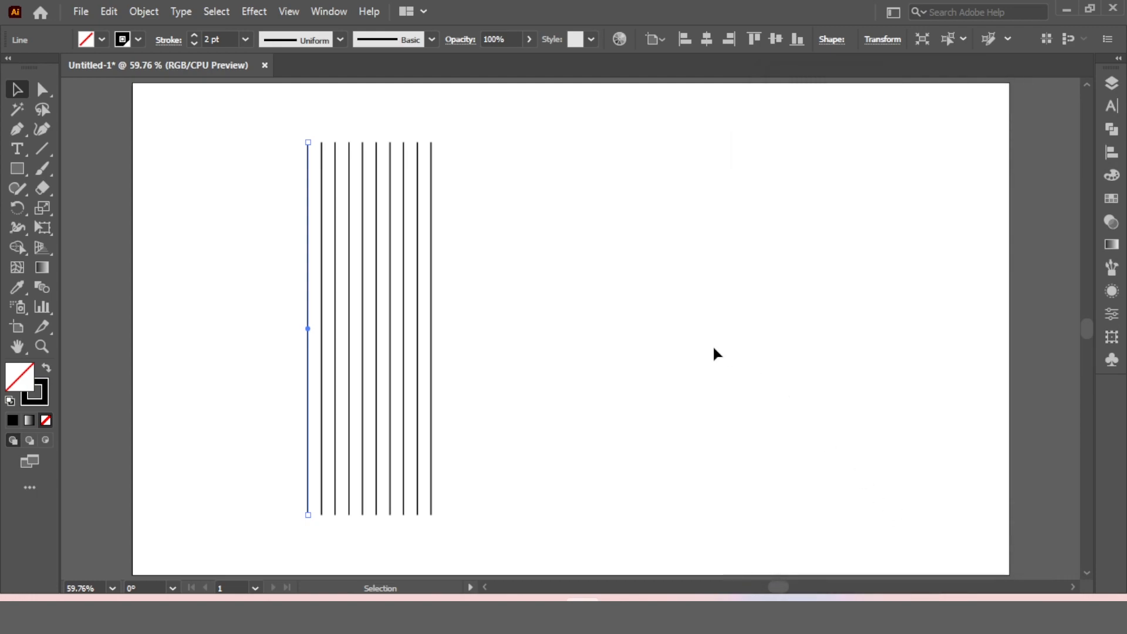
Expand the appearance of the repeated lines and center the resulting group horizontally on the artboard.
{"action": "left_click", "coordinate": [144, 12]}
{"action": "left_click", "coordinate": [235, 222]}
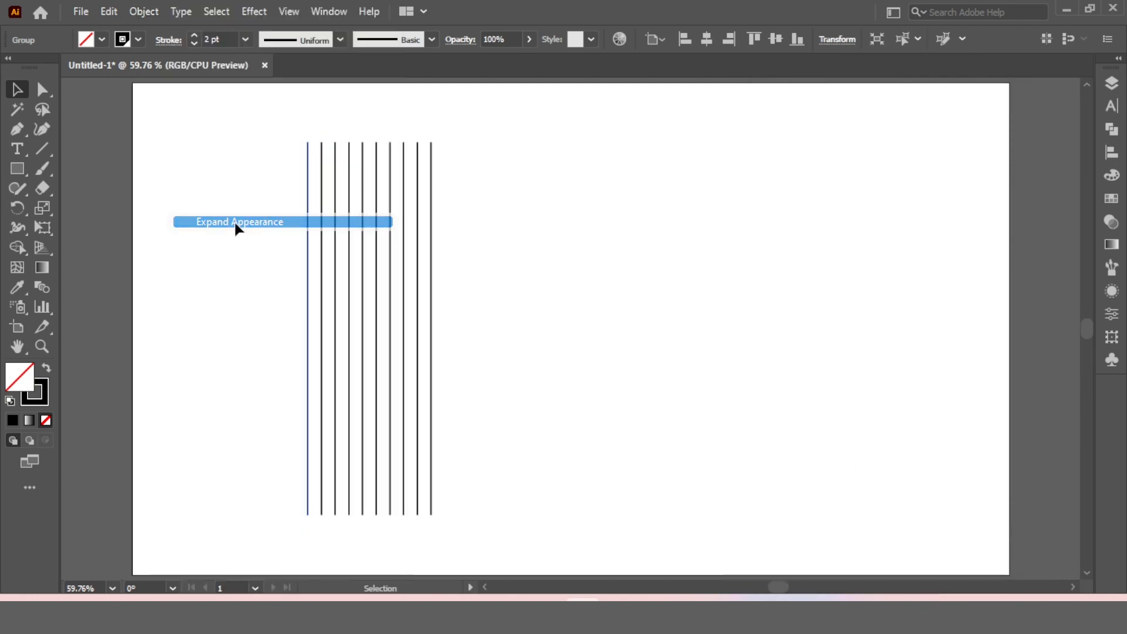
{"action": "left_click", "coordinate": [707, 39]}
{"action": "left_click", "coordinate": [687, 136]}
{"action": "left_click", "coordinate": [578, 189]}
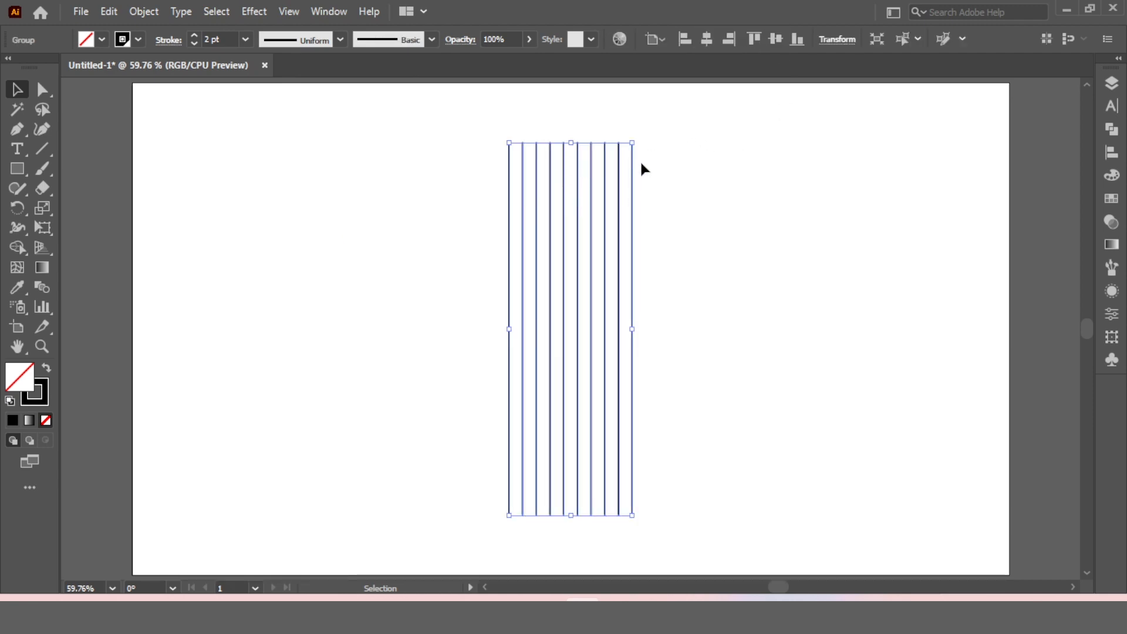
{"action": "key", "text": "a"}
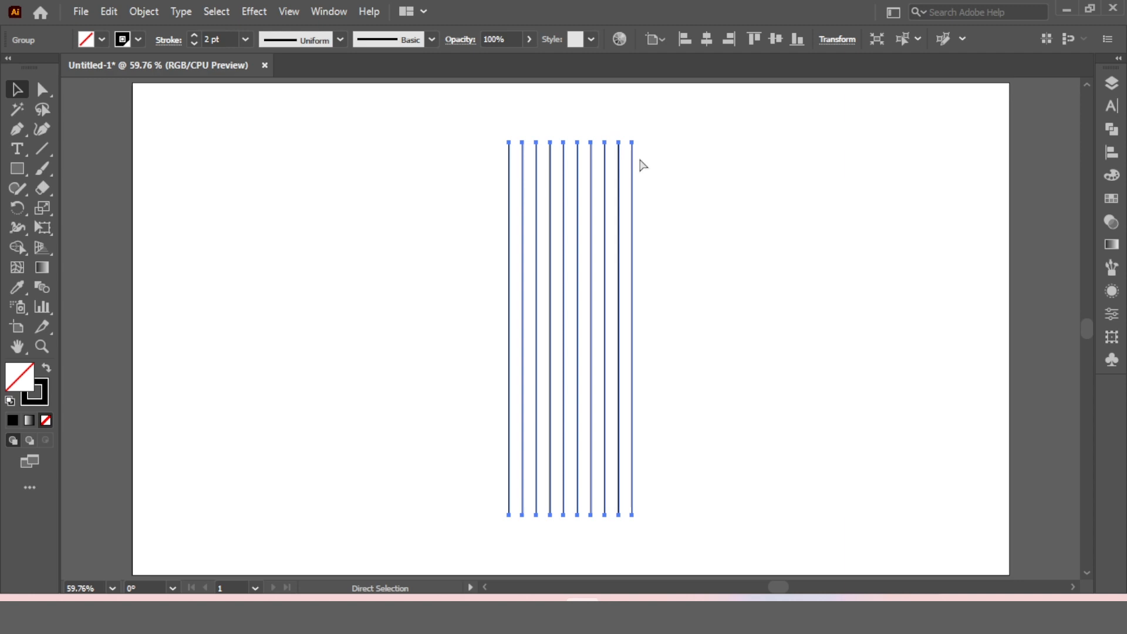
{"action": "key", "text": "v"}
Paste a copy of the line group in back and rotate it to horizontal across the vertical lines.
{"action": "left_click", "coordinate": [101, 14]}
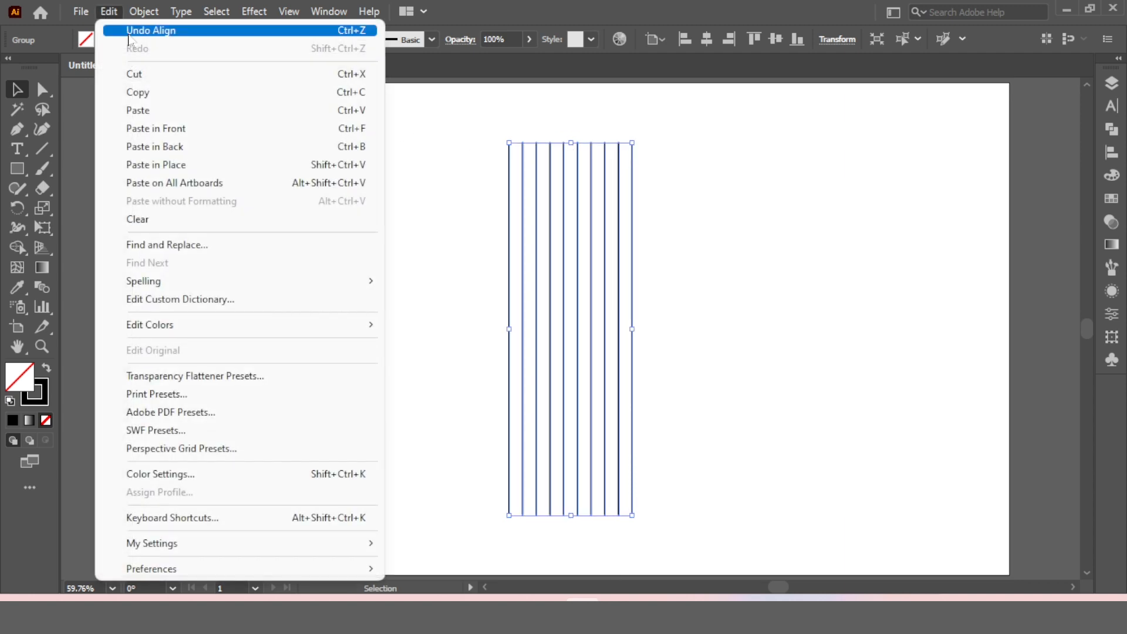
{"action": "left_click", "coordinate": [146, 91]}
{"action": "left_click", "coordinate": [108, 12]}
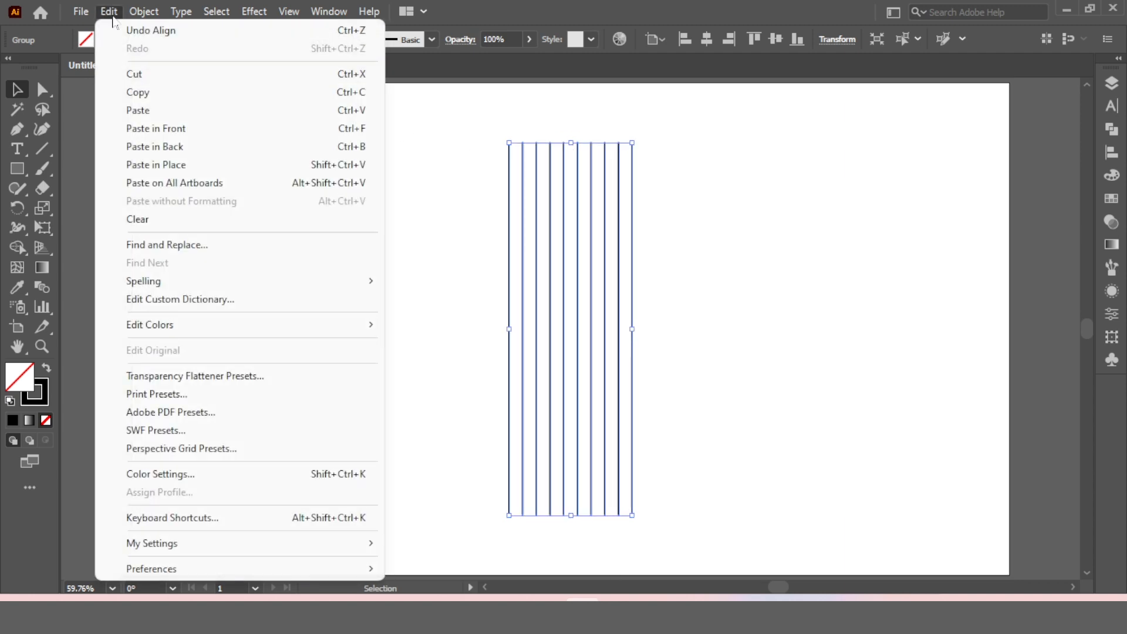
{"action": "left_click", "coordinate": [155, 146]}
{"action": "left_click_drag", "start_coordinate": [641, 134], "coordinate": [722, 352]}
Show the Align options and set the stroke weight of both line groups to 0.25 pt.
{"action": "left_click_drag", "start_coordinate": [746, 210], "coordinate": [566, 376]}
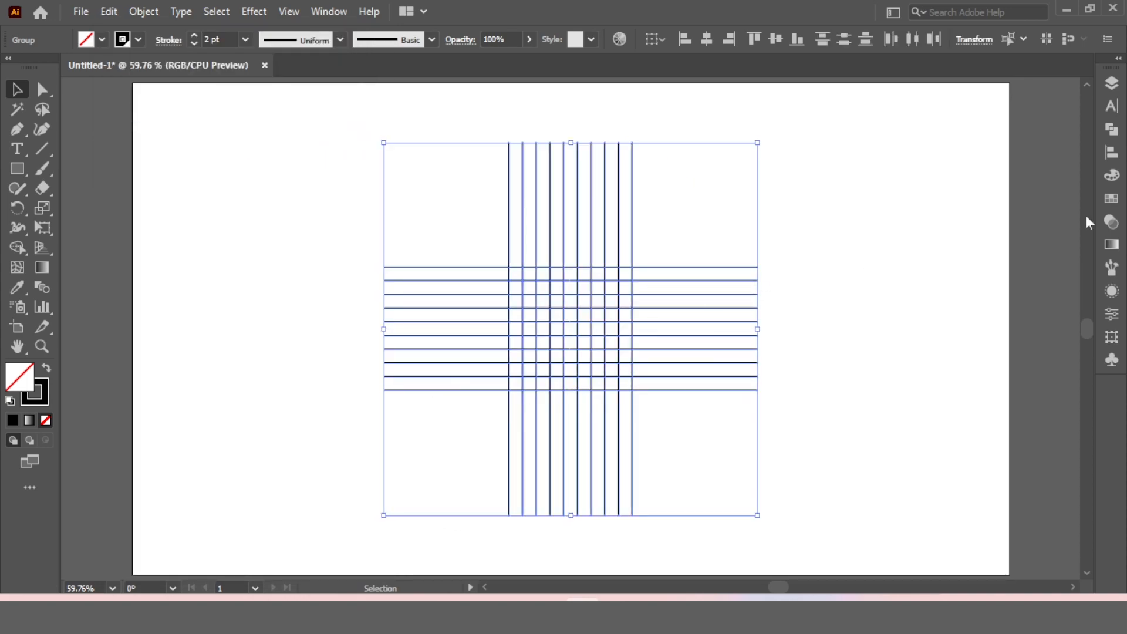
{"action": "left_click", "coordinate": [1111, 152]}
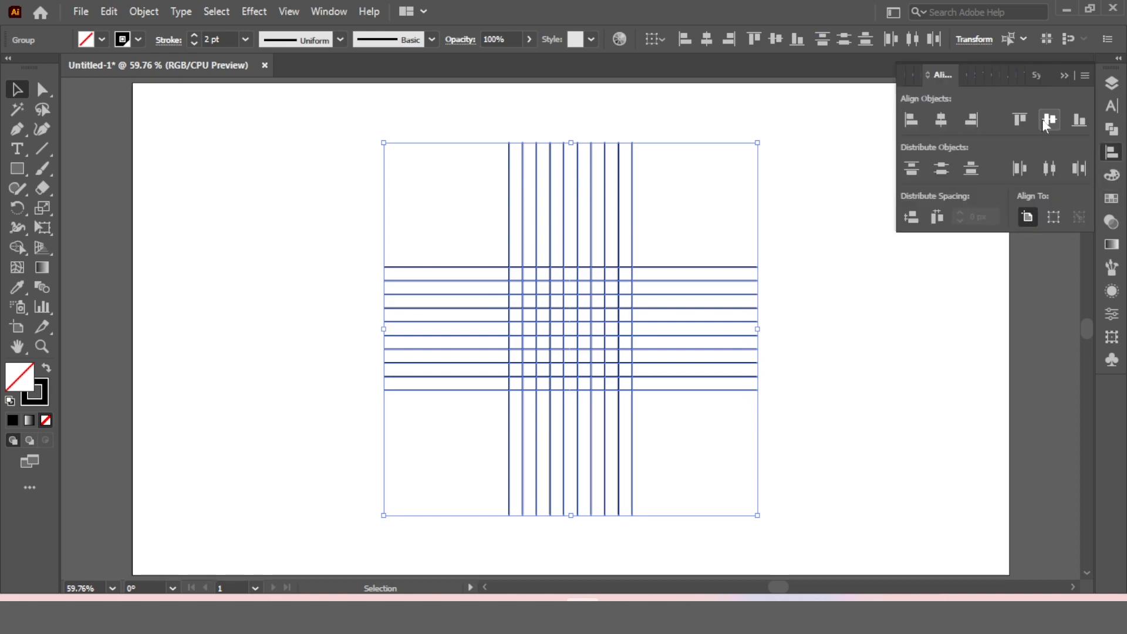
{"action": "left_click", "coordinate": [825, 178]}
{"action": "left_click_drag", "start_coordinate": [761, 189], "coordinate": [431, 222]}
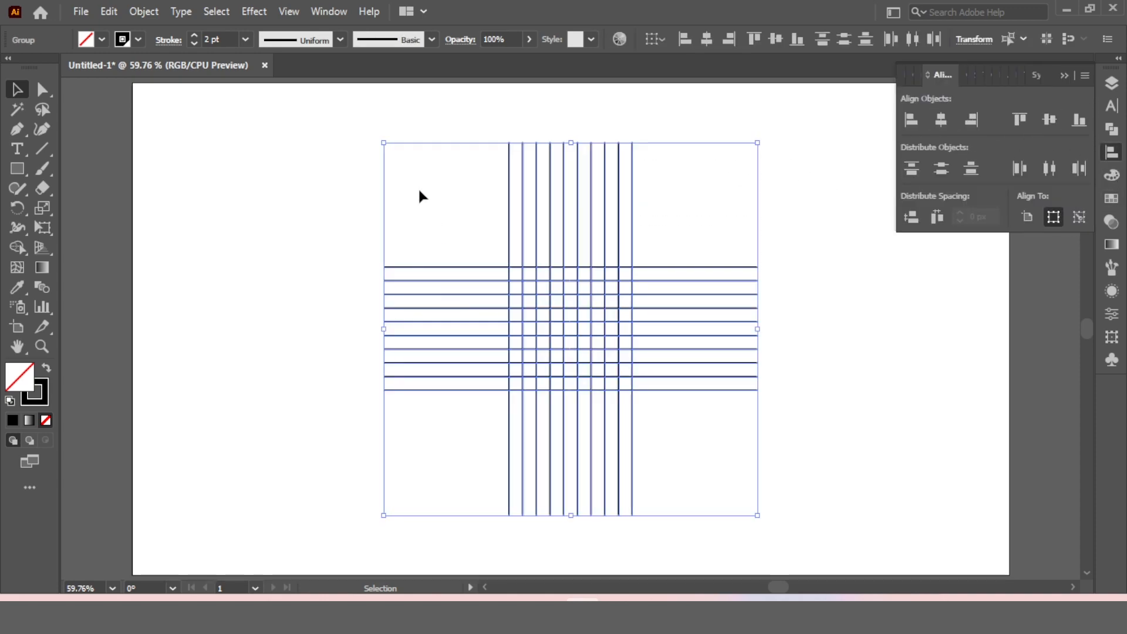
{"action": "left_click", "coordinate": [246, 41]}
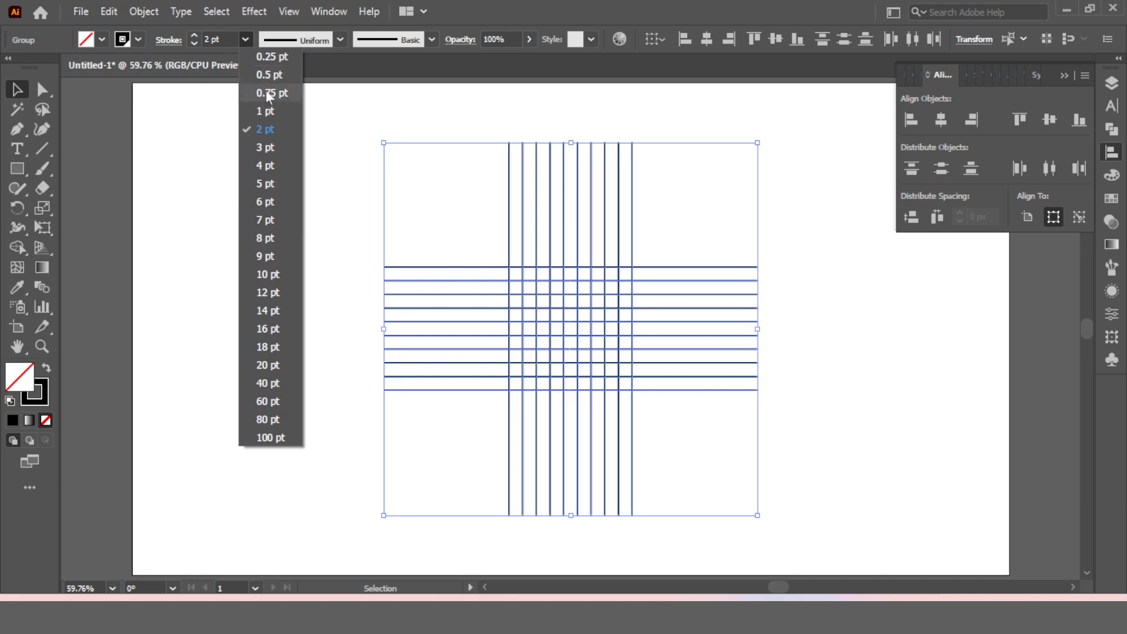
{"action": "left_click", "coordinate": [268, 61]}
{"action": "left_click", "coordinate": [700, 221]}
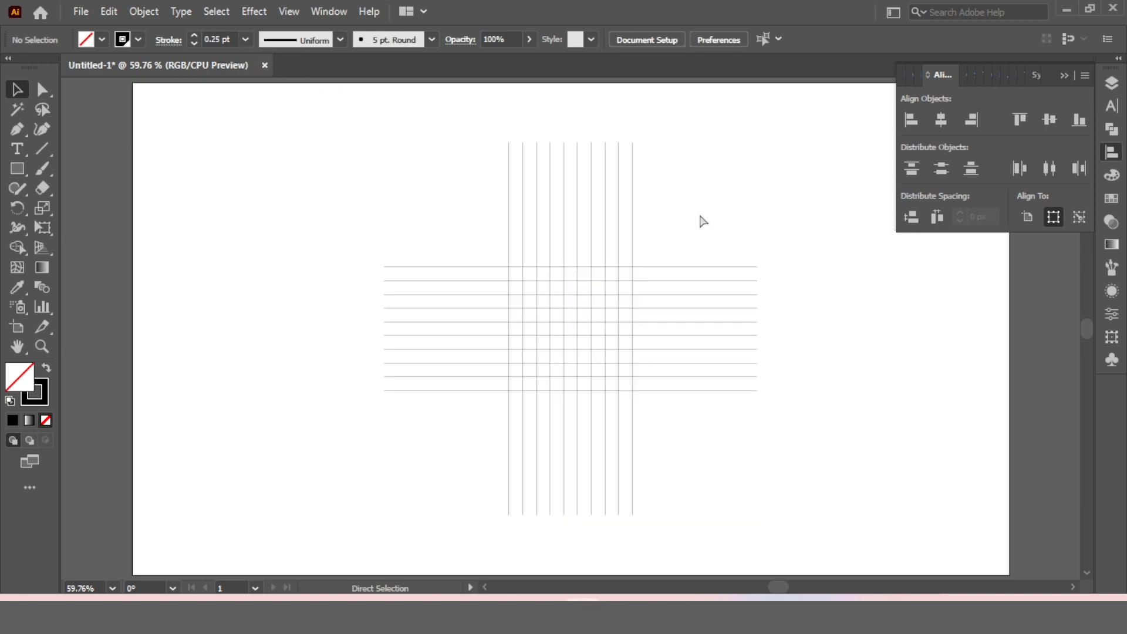
Create a circle 100 px wide and 100 px high with the Ellipse tool.
{"action": "key", "text": "ctrl+equal"}
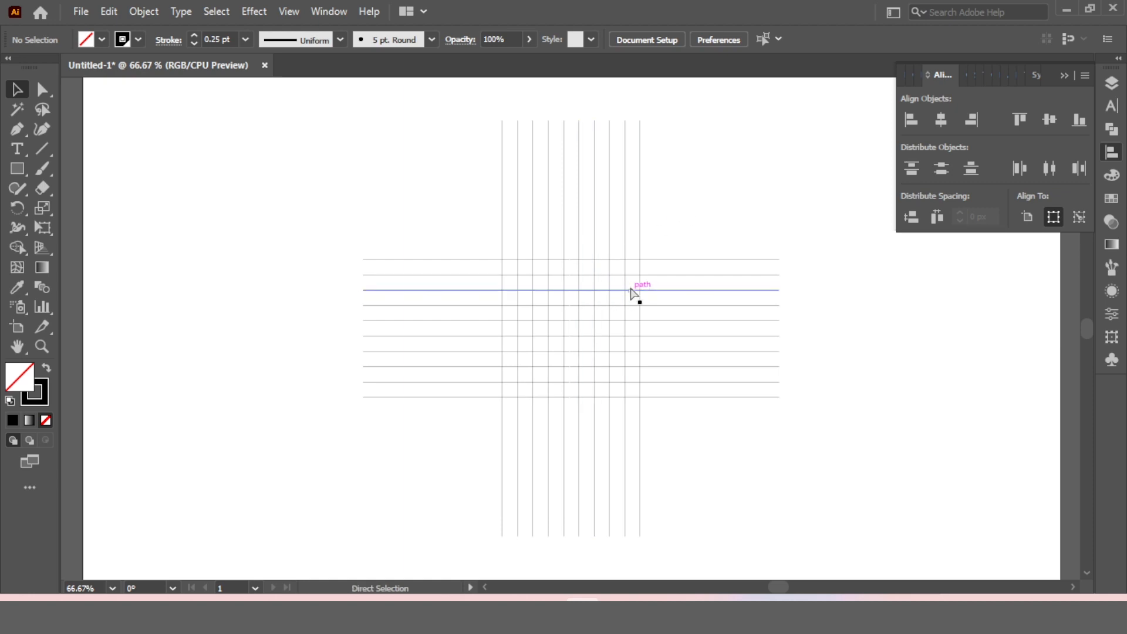
{"action": "key", "text": "ctrl+equal"}
{"action": "left_click_drag", "start_coordinate": [17, 169], "coordinate": [76, 212]}
{"action": "left_click", "coordinate": [285, 162]}
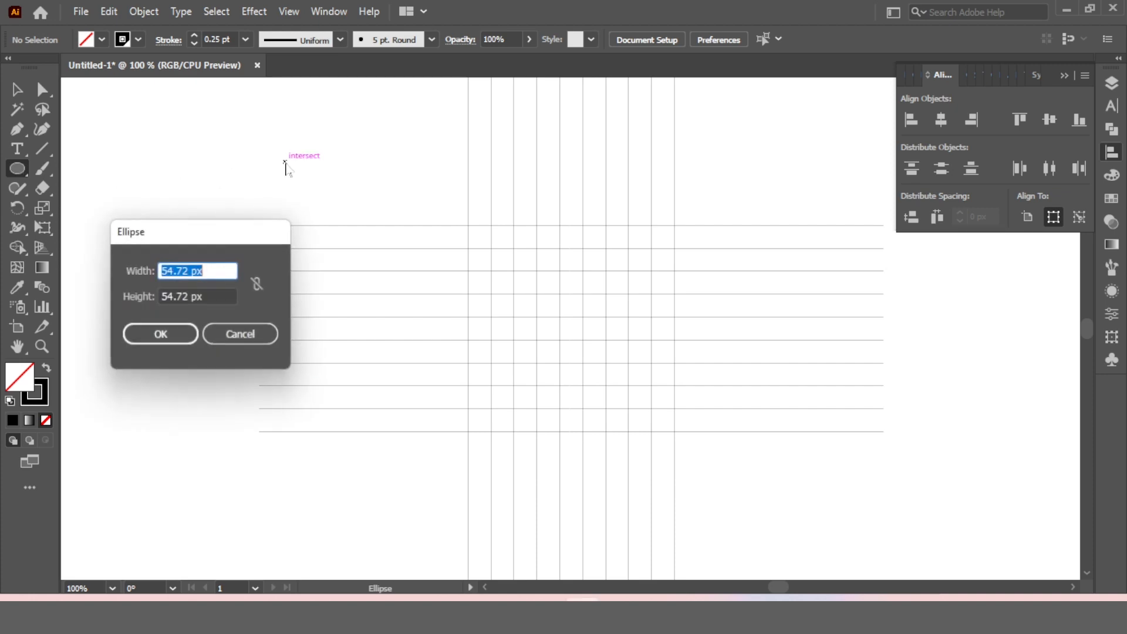
{"action": "type", "text": "100"}
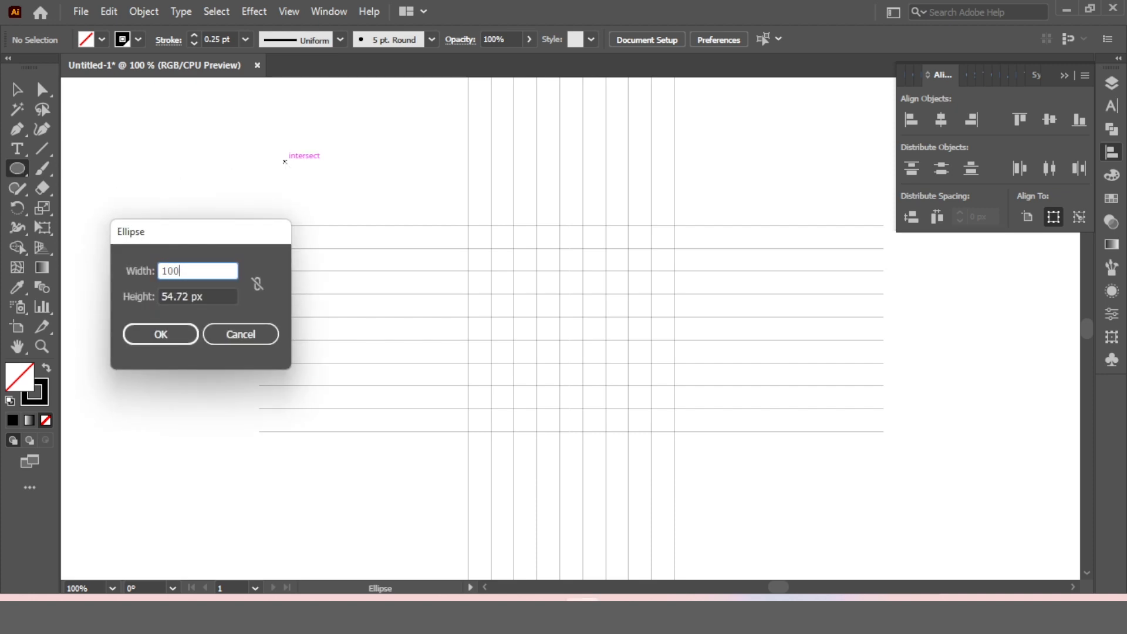
{"action": "key", "text": "Tab"}
{"action": "type", "text": "1"}
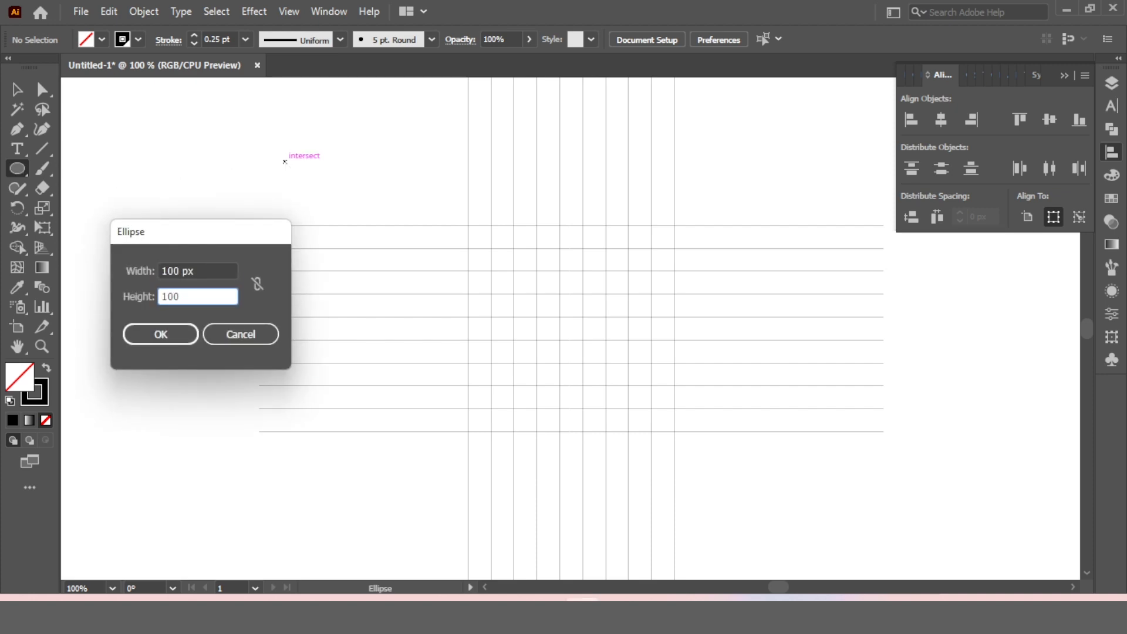
{"action": "key", "text": "Return"}
Move the 100 px circle onto the grid and center it horizontally and vertically on the artboard.
{"action": "left_click", "coordinate": [17, 91]}
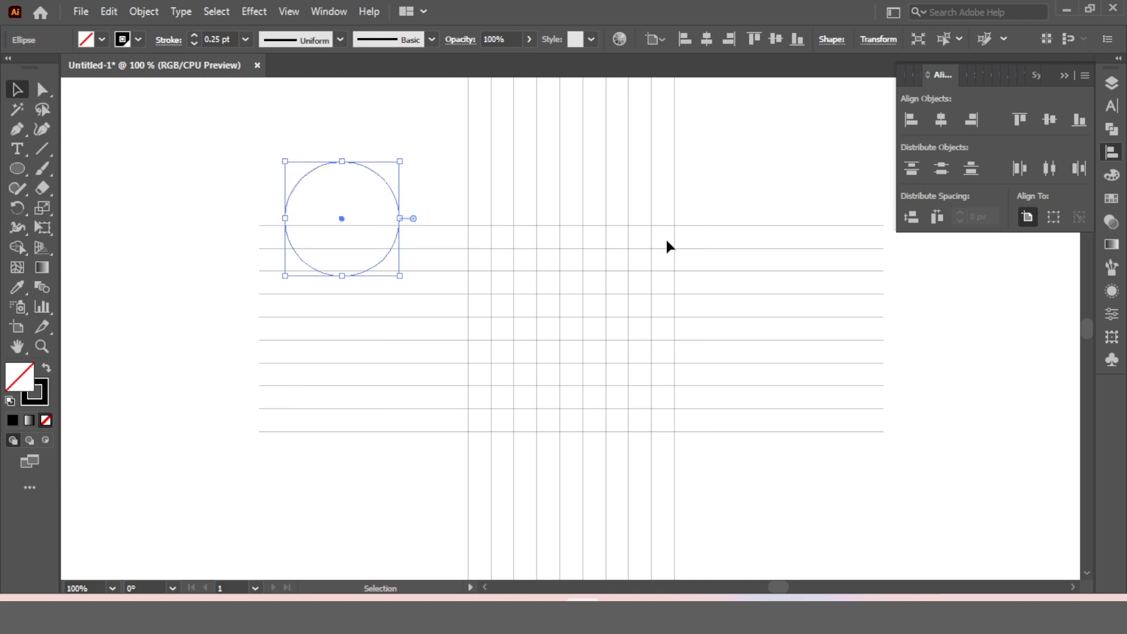
{"action": "left_click", "coordinate": [387, 182]}
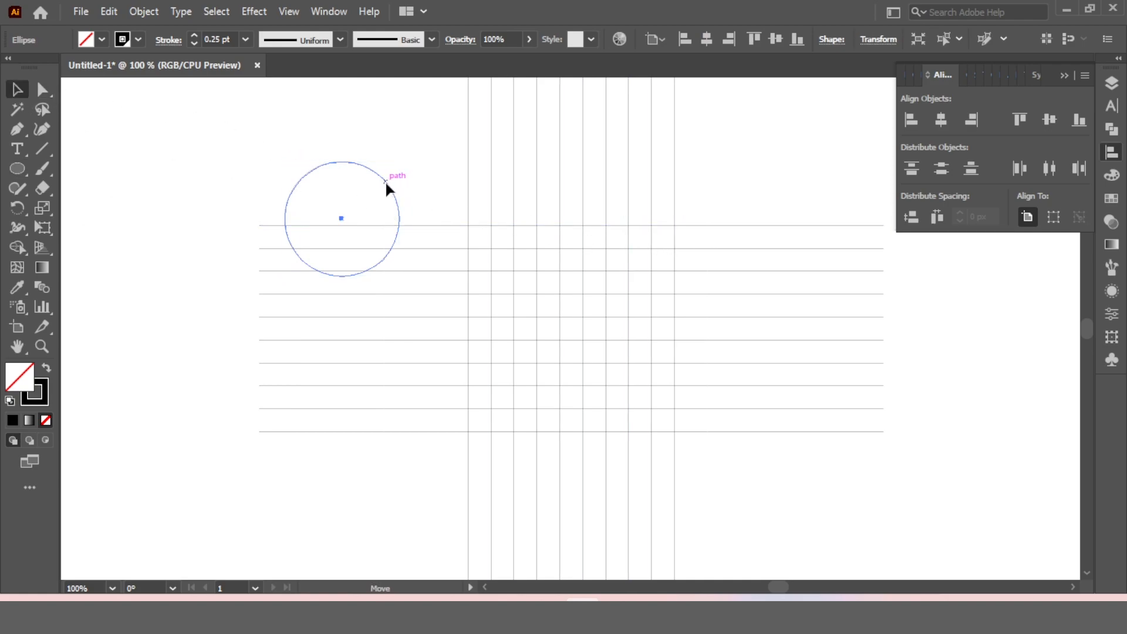
{"action": "left_click_drag", "start_coordinate": [387, 184], "coordinate": [609, 303]}
{"action": "left_click", "coordinate": [940, 119]}
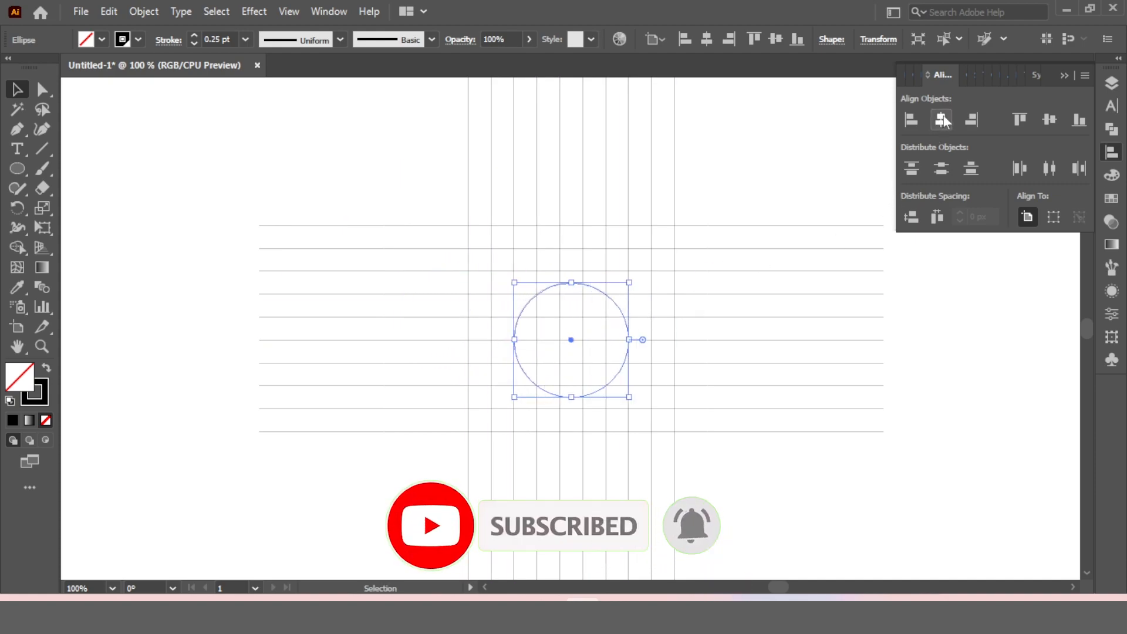
{"action": "left_click", "coordinate": [1052, 118]}
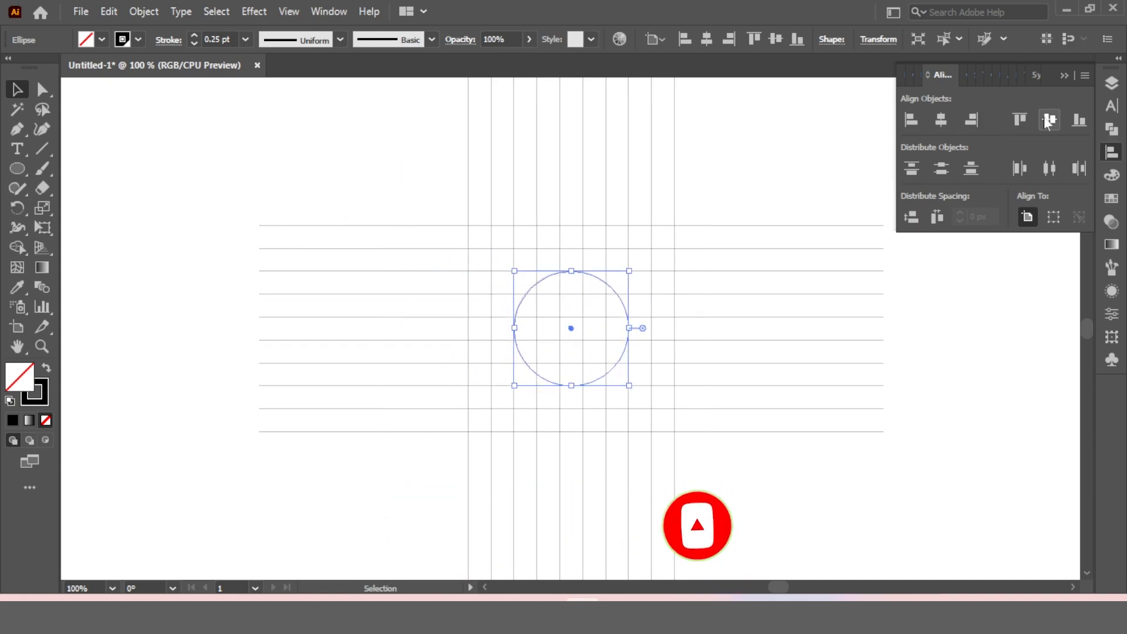
{"action": "left_click", "coordinate": [619, 253]}
Create a second circle with linked width and height of 60 px.
{"action": "left_click", "coordinate": [18, 169]}
{"action": "left_click", "coordinate": [209, 139]}
{"action": "left_click", "coordinate": [256, 283]}
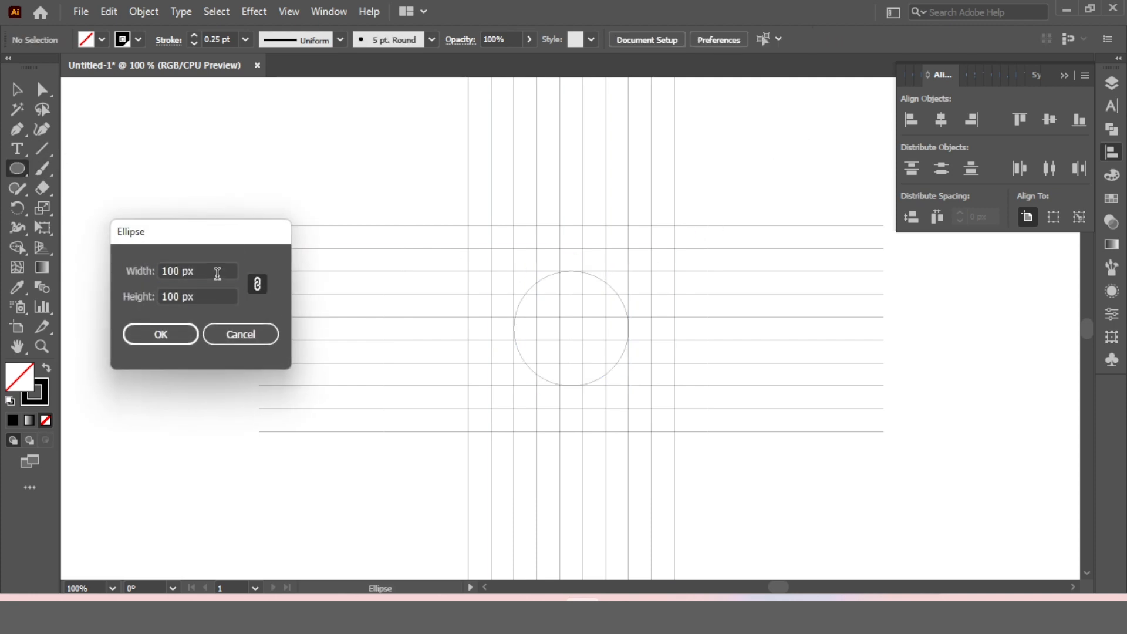
{"action": "type", "text": "60"}
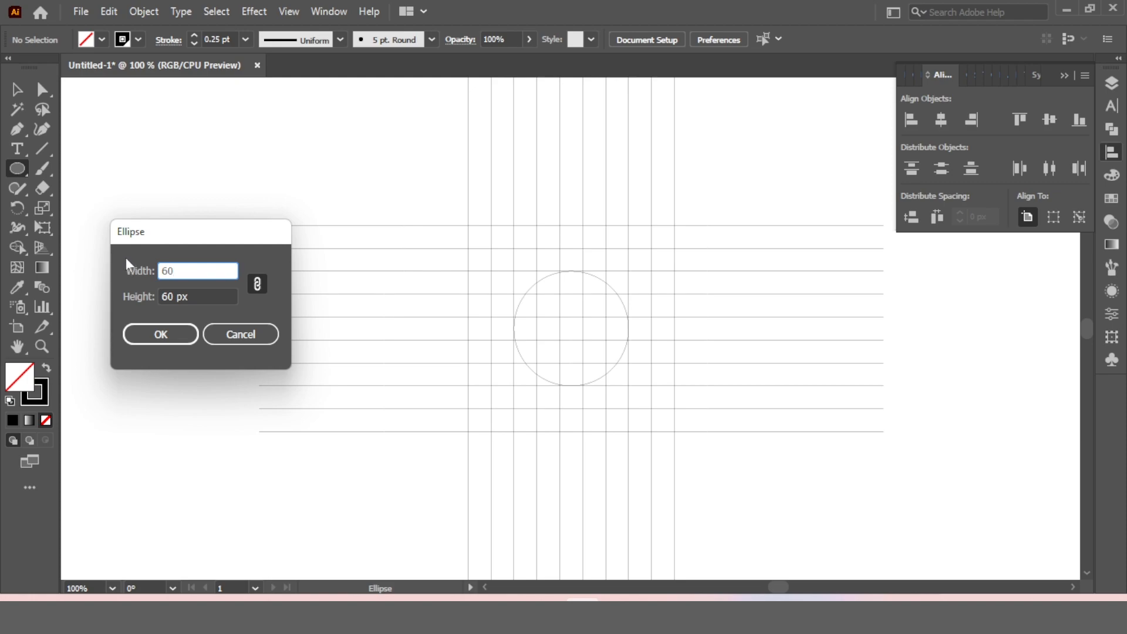
{"action": "left_click", "coordinate": [160, 334]}
Center the 60 px circle horizontally and vertically on the artboard, inside the larger circle.
{"action": "left_click", "coordinate": [16, 91]}
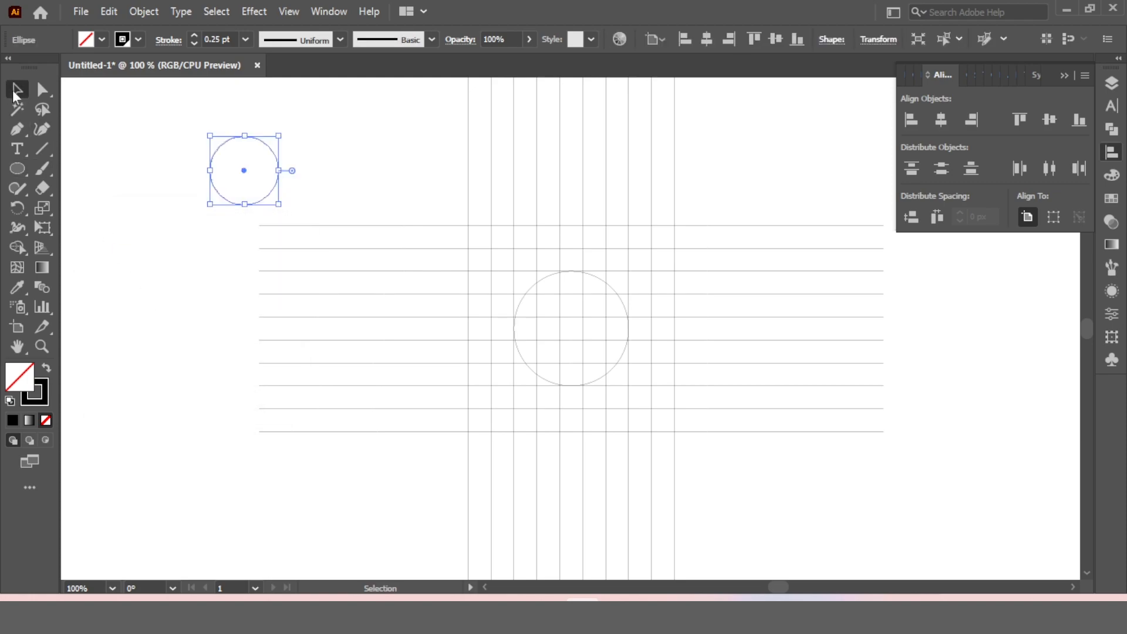
{"action": "left_click", "coordinate": [940, 120]}
{"action": "left_click", "coordinate": [1049, 119]}
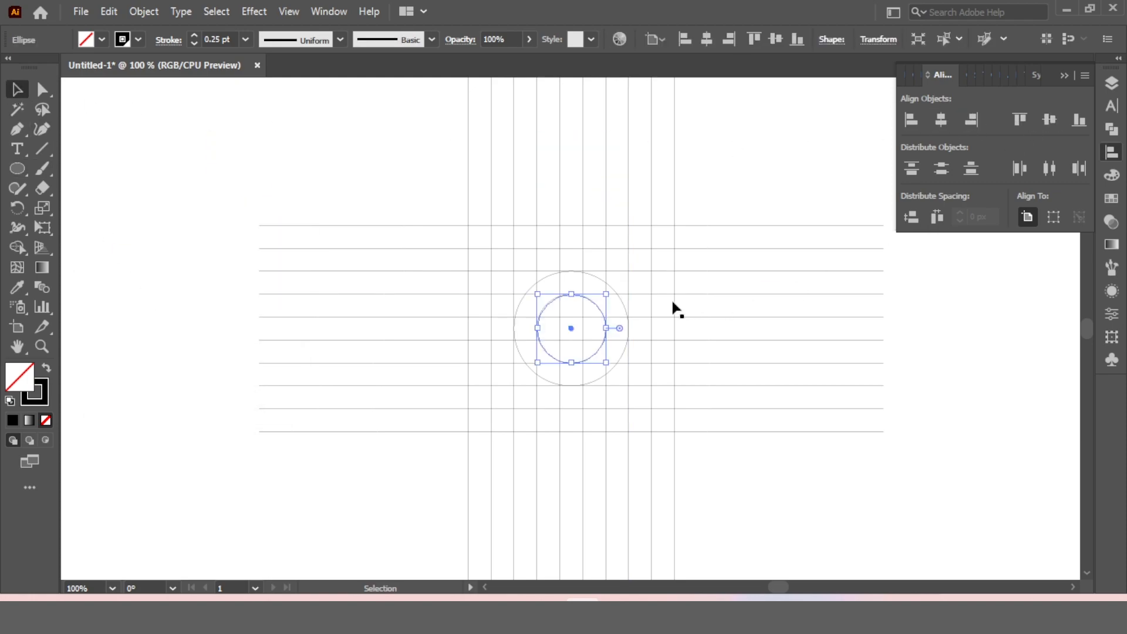
{"action": "left_click", "coordinate": [726, 284]}
Group the two concentric circles.
{"action": "left_click", "coordinate": [611, 292]}
{"action": "left_click", "coordinate": [593, 303], "text": "shift"}
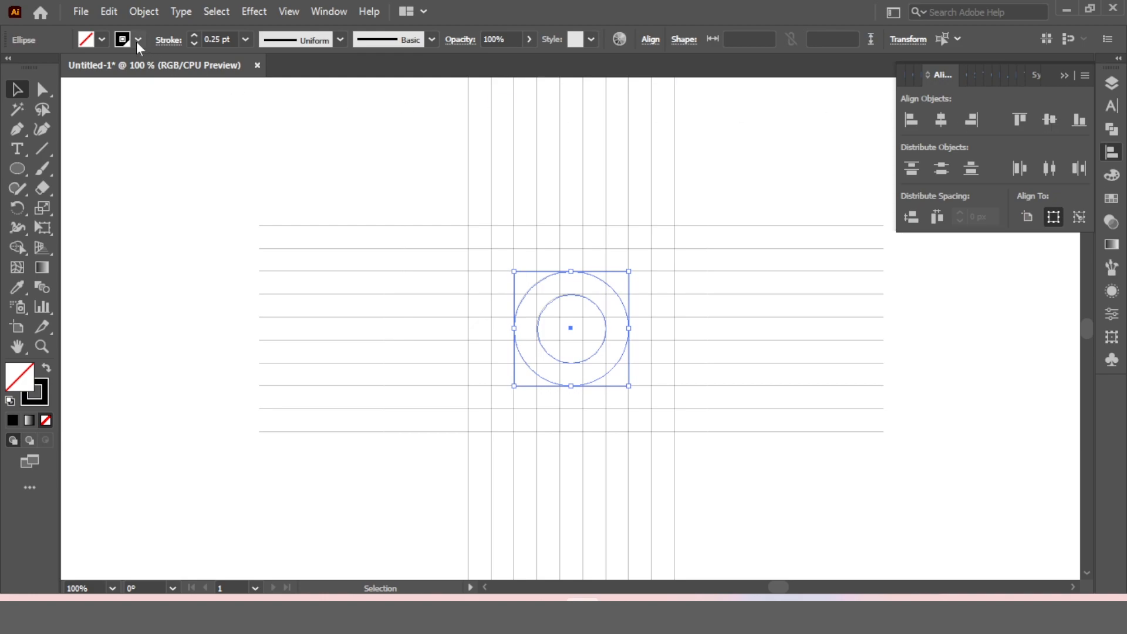
{"action": "left_click", "coordinate": [143, 12]}
{"action": "left_click", "coordinate": [212, 88]}
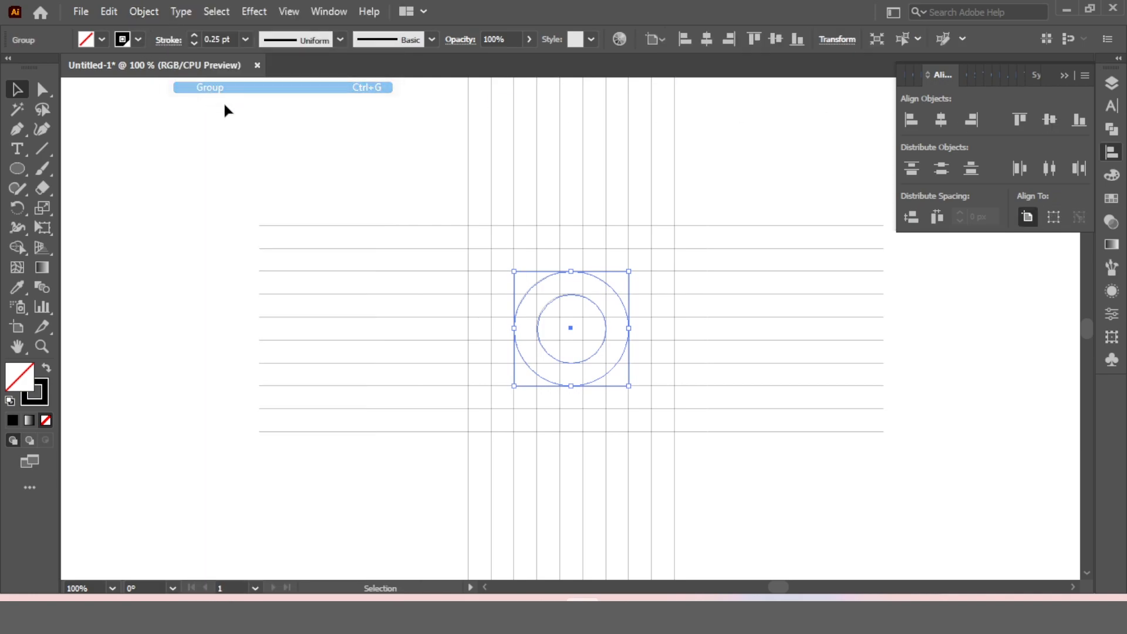
{"action": "left_click", "coordinate": [716, 208]}
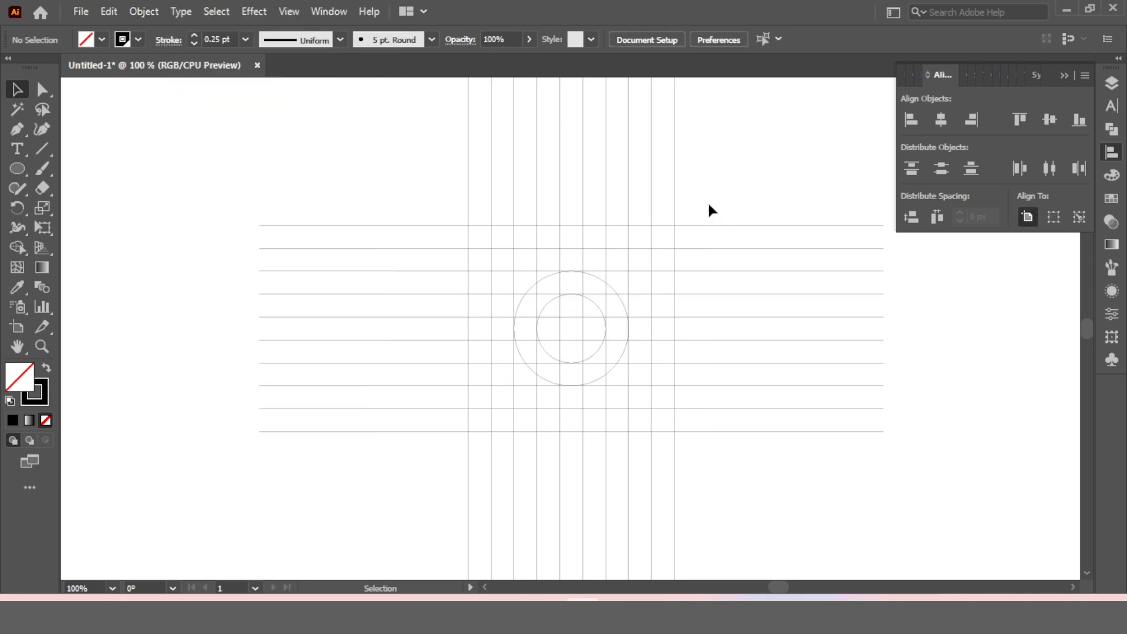
Copy the group of two concentric circles and paste the copy in front.
{"action": "left_click", "coordinate": [599, 284]}
{"action": "left_click", "coordinate": [105, 12]}
{"action": "left_click", "coordinate": [142, 87]}
{"action": "left_click", "coordinate": [108, 12]}
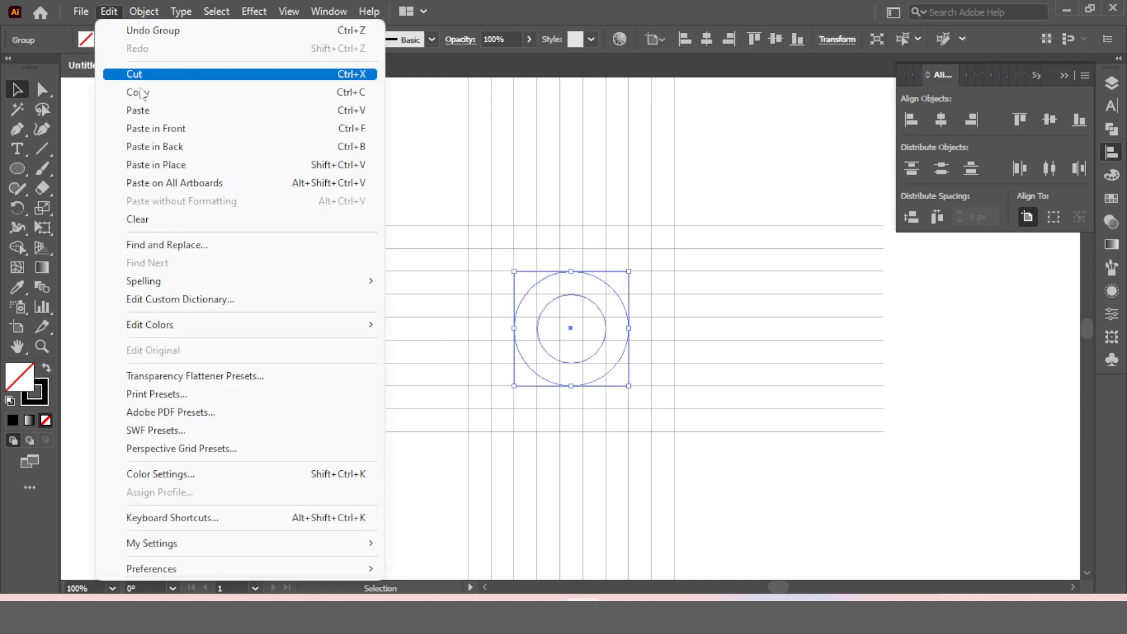
{"action": "left_click", "coordinate": [147, 128]}
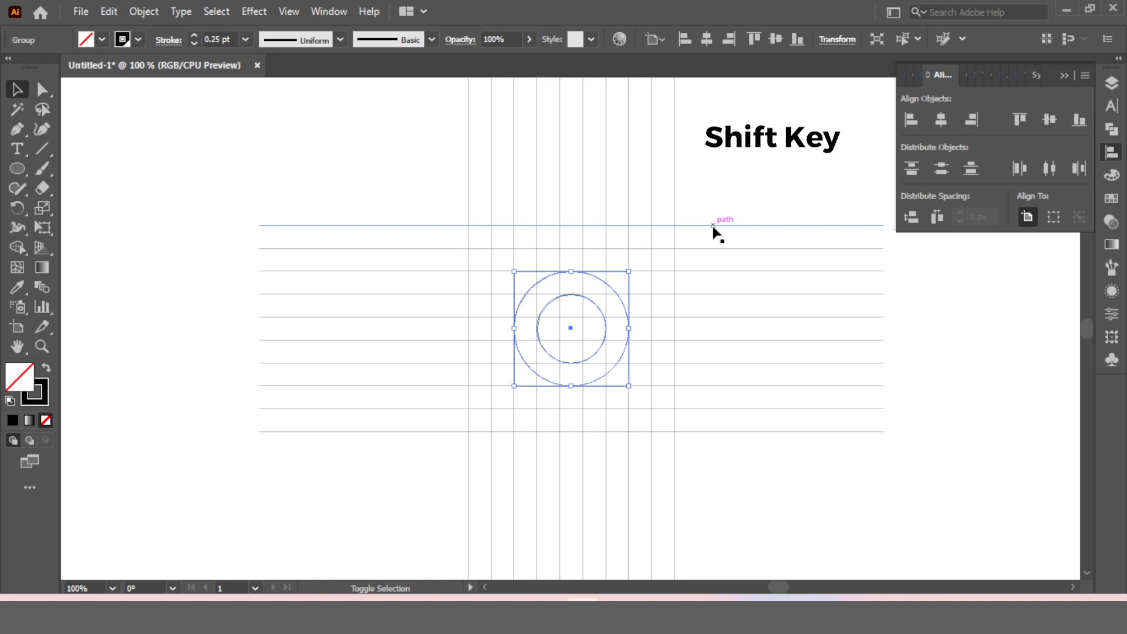
Align the pasted circle group to the top edge of the horizontal lines and the right edge of the vertical lines.
{"action": "left_click", "coordinate": [711, 226], "text": "shift"}
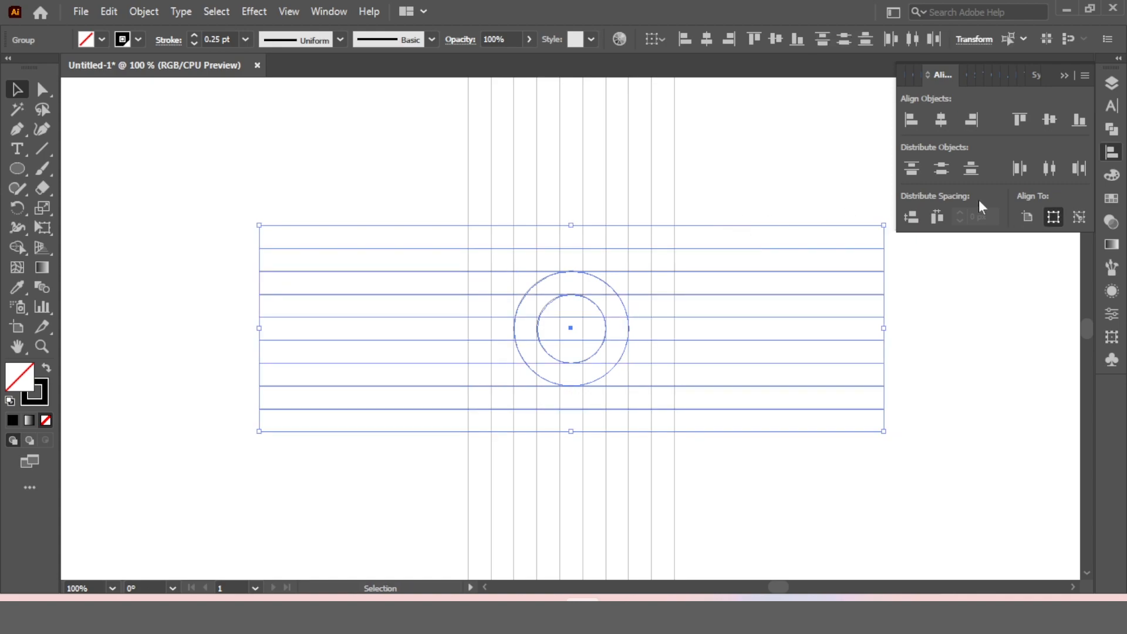
{"action": "left_click", "coordinate": [971, 120]}
{"action": "key", "text": "ctrl+z"}
{"action": "left_click", "coordinate": [1018, 121]}
{"action": "left_click", "coordinate": [726, 202]}
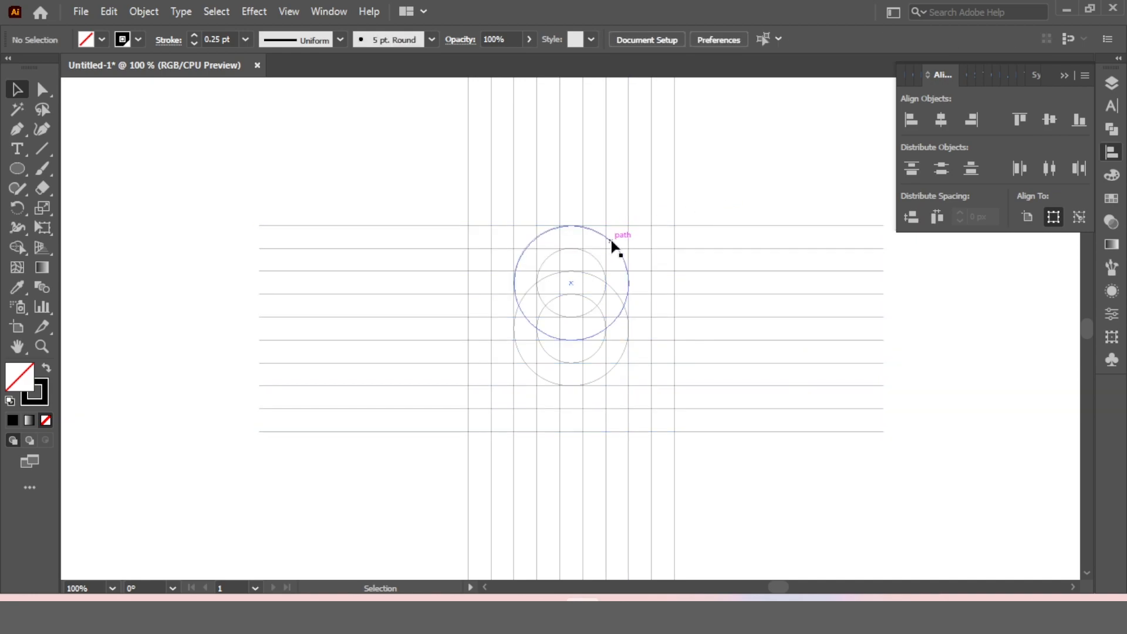
{"action": "left_click", "coordinate": [612, 243]}
{"action": "left_click", "coordinate": [675, 200], "text": "shift"}
{"action": "left_click", "coordinate": [971, 119]}
{"action": "left_click", "coordinate": [740, 176]}
Paste a copy of the upper-right circle group in front and align it to the bottom edge of the horizontal lines.
{"action": "left_click", "coordinate": [660, 241]}
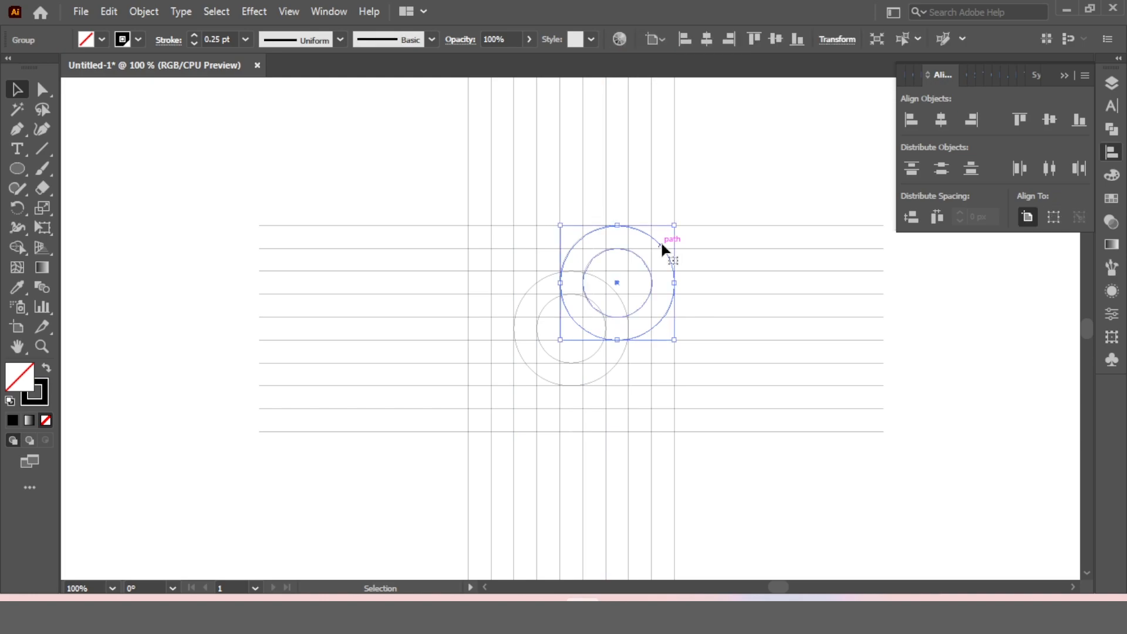
{"action": "left_click", "coordinate": [109, 11]}
{"action": "left_click", "coordinate": [137, 94]}
{"action": "left_click", "coordinate": [108, 11]}
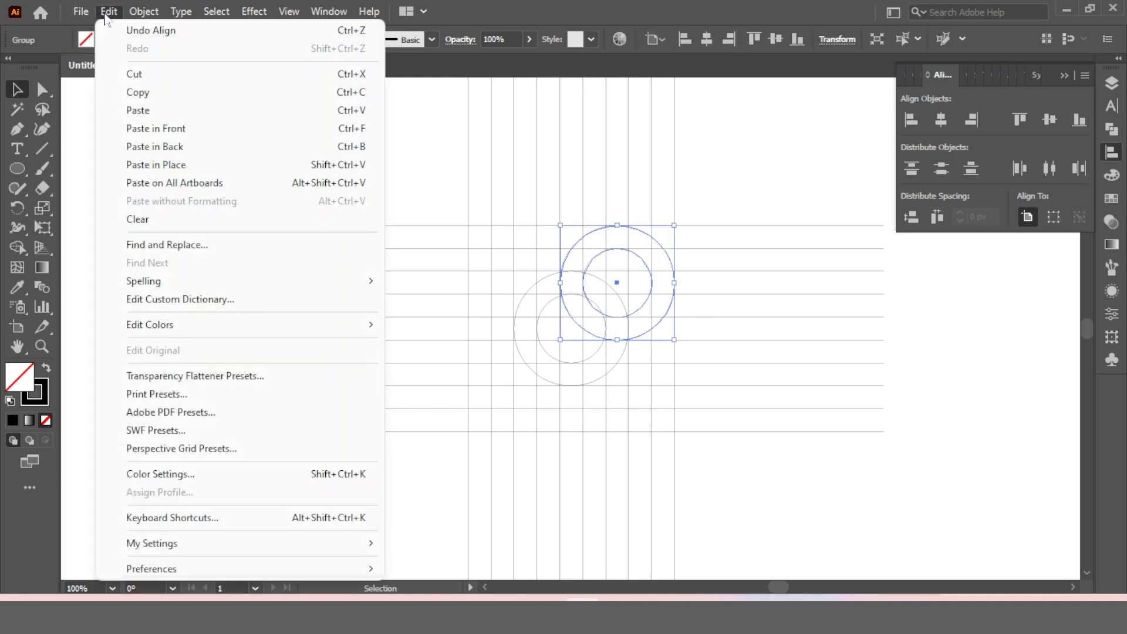
{"action": "left_click", "coordinate": [157, 132]}
{"action": "left_click", "coordinate": [701, 432], "text": "shift"}
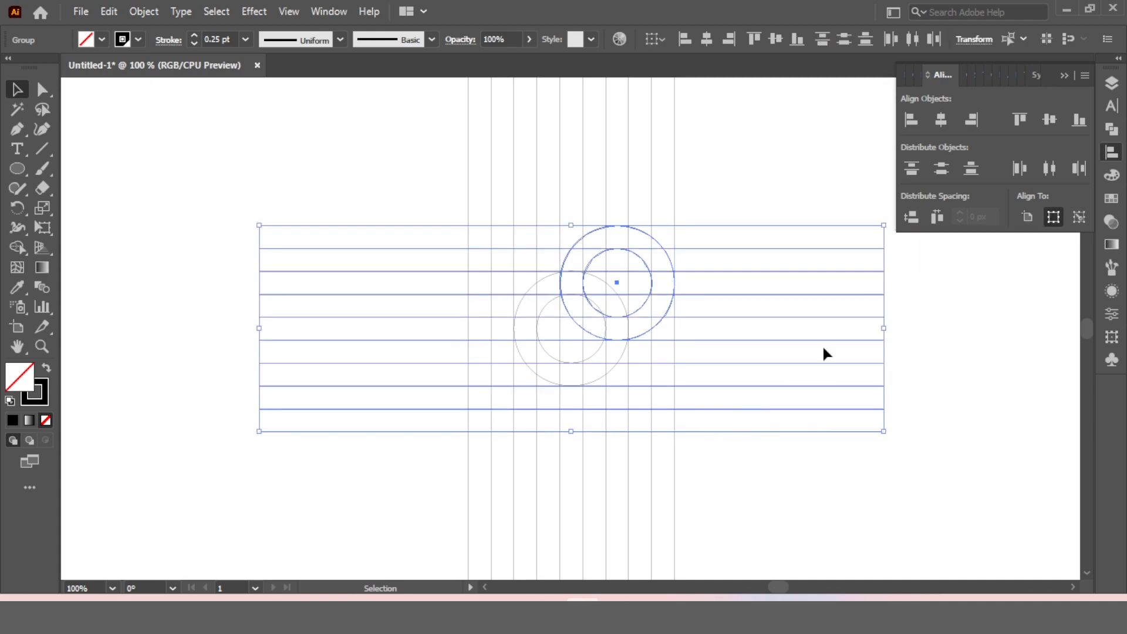
{"action": "left_click", "coordinate": [797, 39]}
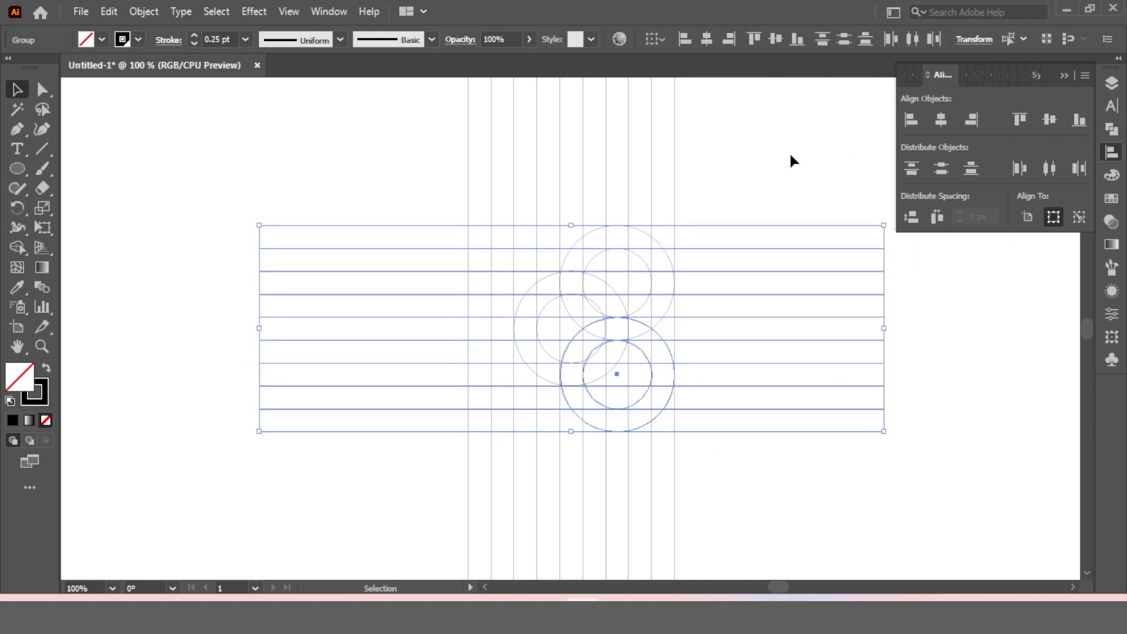
{"action": "left_click", "coordinate": [773, 165]}
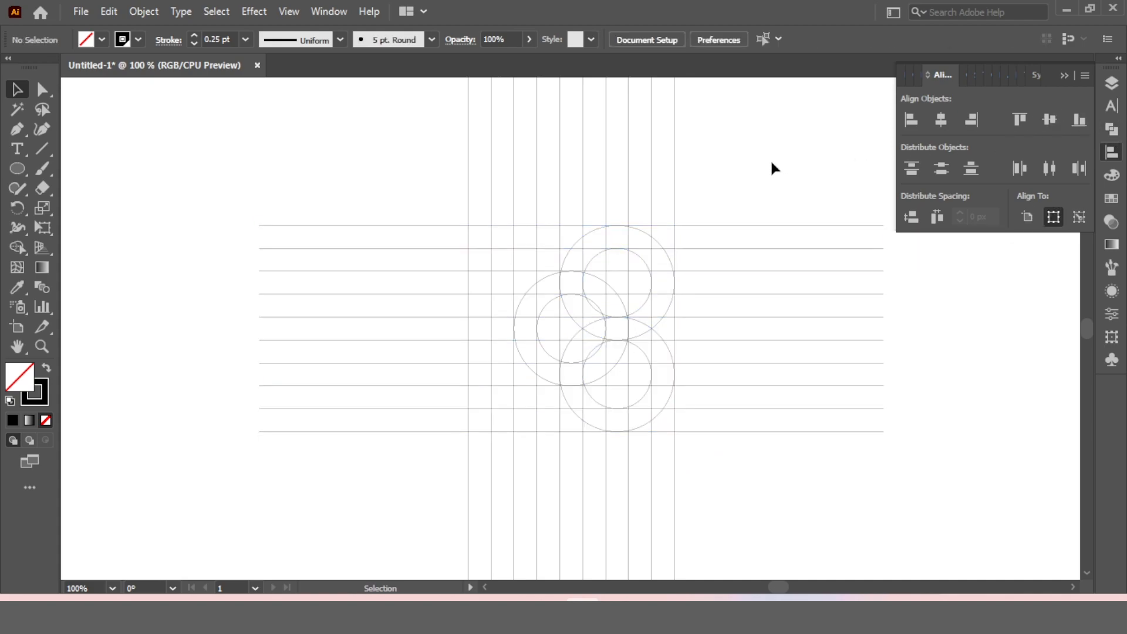
Create a separate circle 60 px wide and high in the empty area beside the grid.
{"action": "left_click", "coordinate": [16, 170]}
{"action": "left_click", "coordinate": [211, 165]}
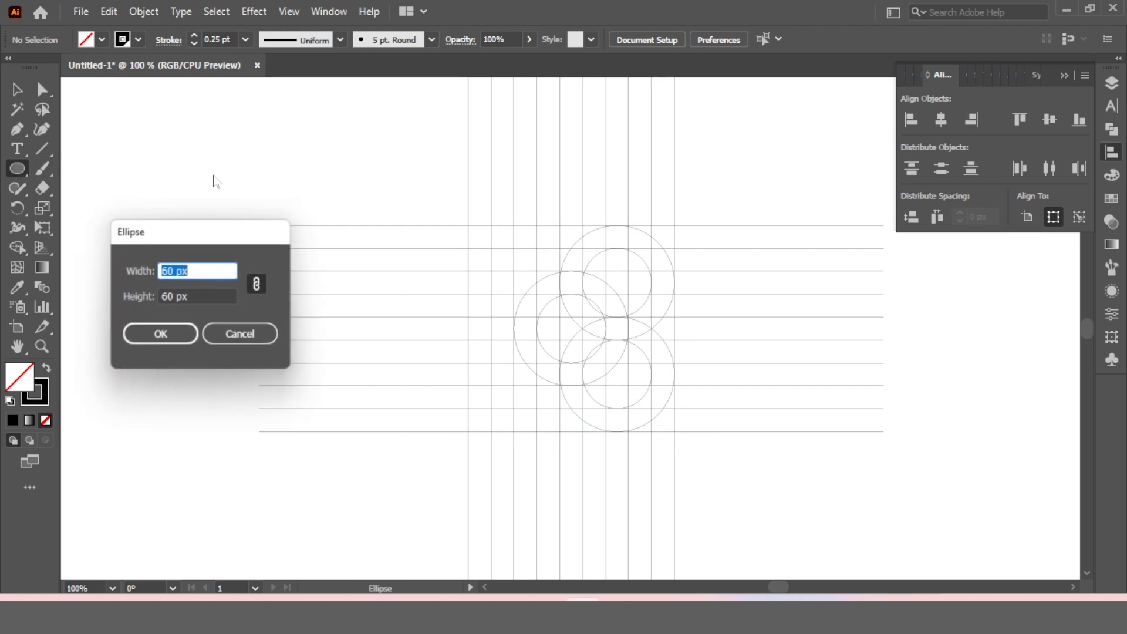
{"action": "left_click", "coordinate": [164, 333]}
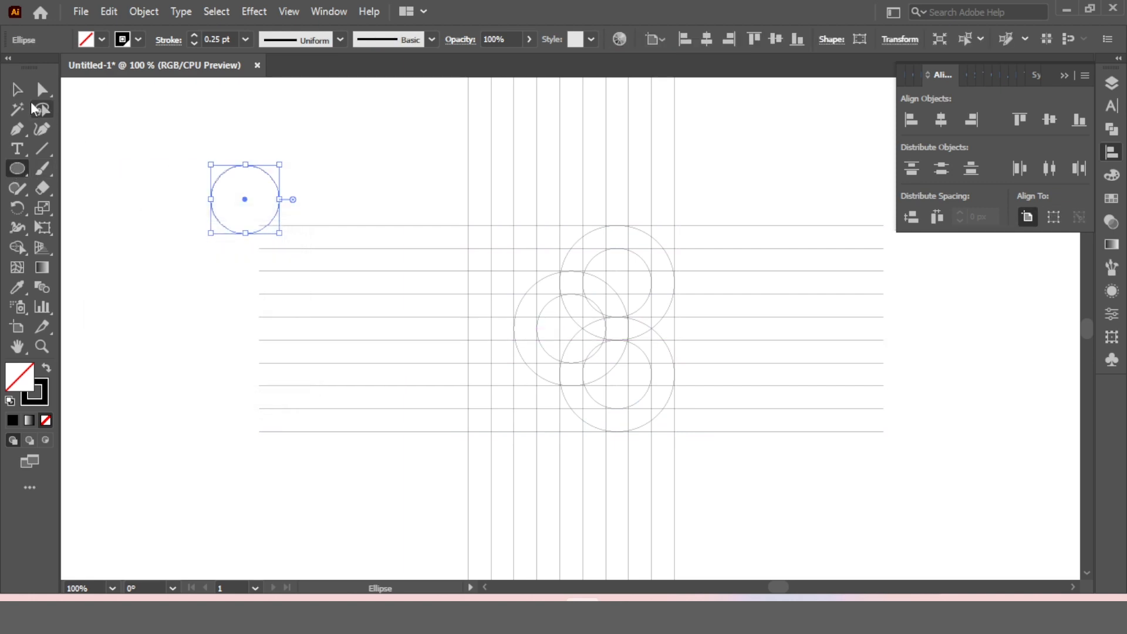
{"action": "left_click", "coordinate": [16, 90]}
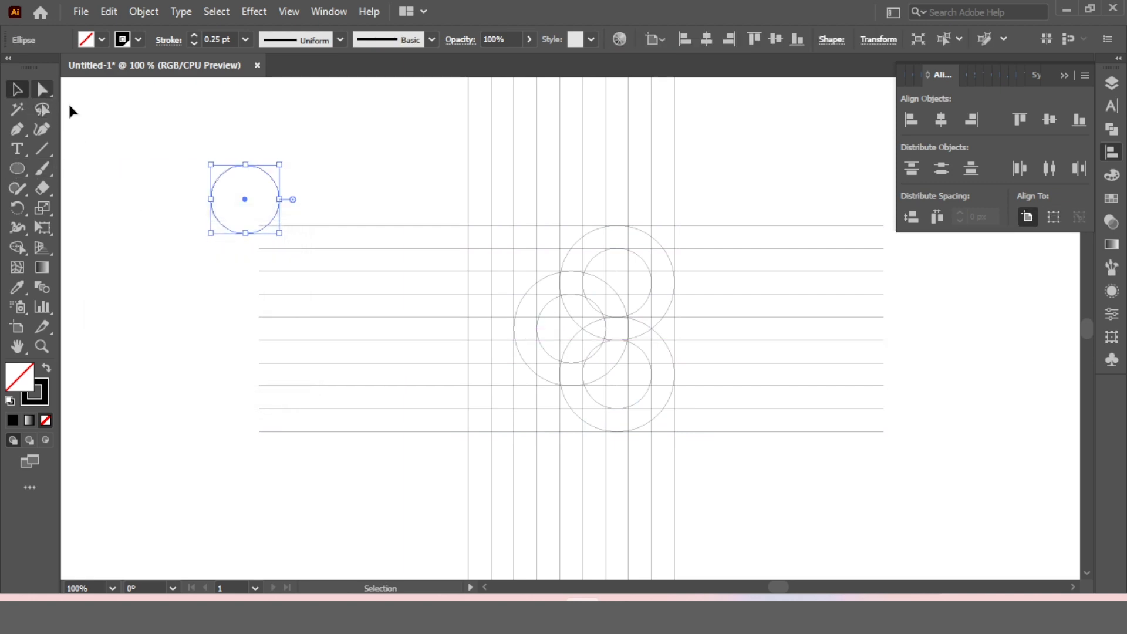
Align the new 60 px circle to the top edge of the horizontal lines and the left edge of the vertical lines.
{"action": "left_click", "coordinate": [413, 227], "text": "shift"}
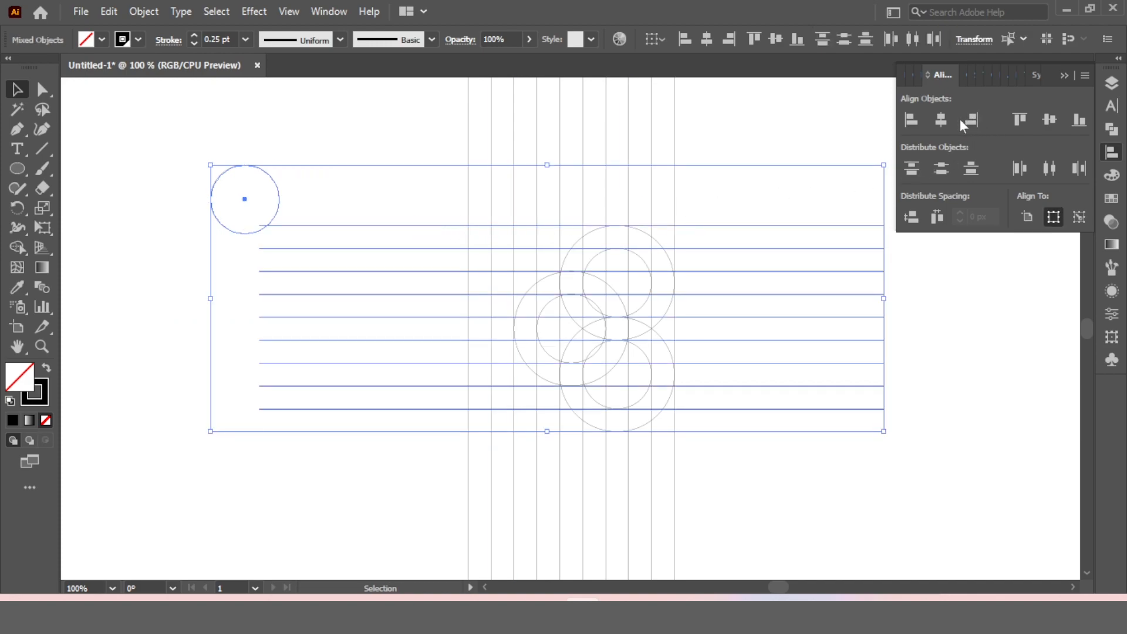
{"action": "left_click", "coordinate": [1079, 121]}
{"action": "left_click", "coordinate": [1019, 119]}
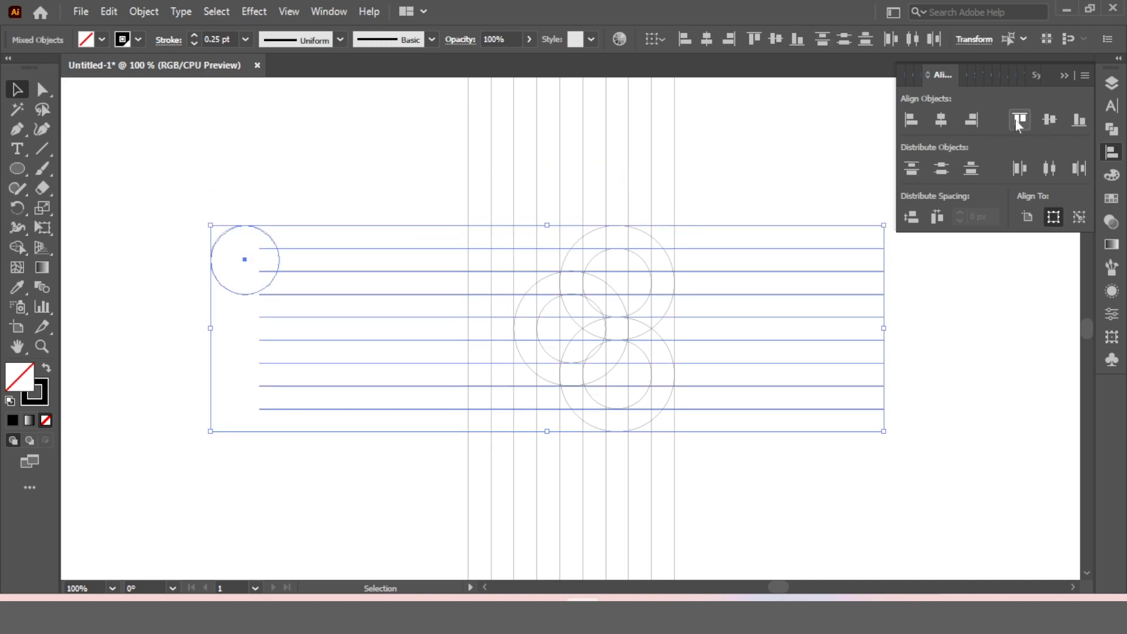
{"action": "left_click", "coordinate": [774, 159]}
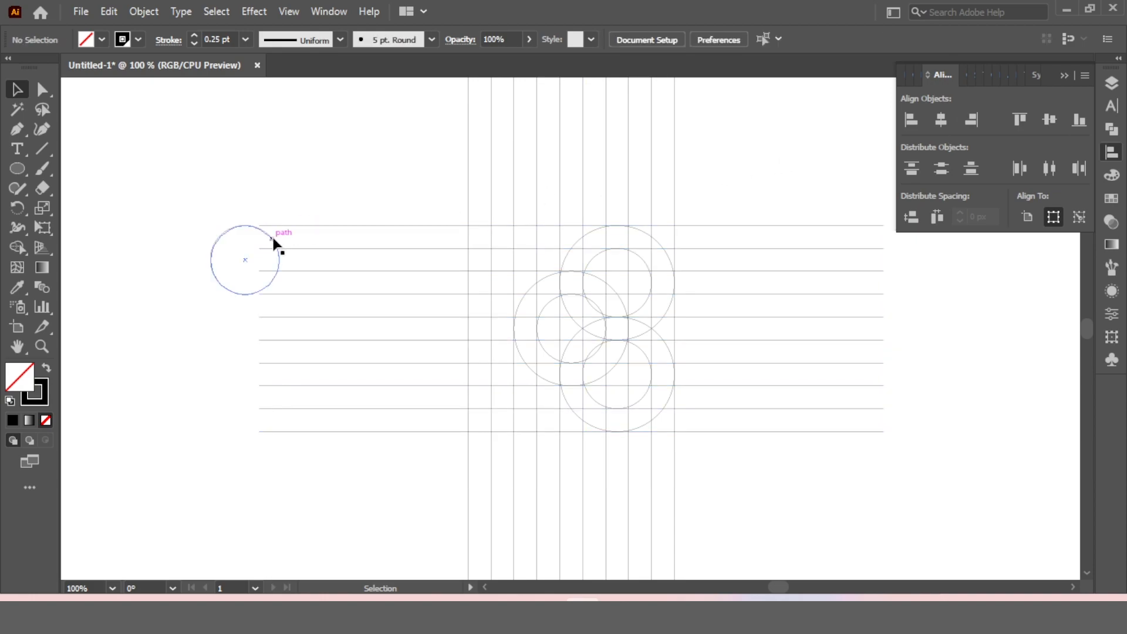
{"action": "left_click", "coordinate": [275, 244]}
{"action": "left_click", "coordinate": [467, 193], "text": "shift"}
{"action": "left_click", "coordinate": [971, 120]}
{"action": "left_click", "coordinate": [911, 120]}
{"action": "left_click", "coordinate": [766, 133]}
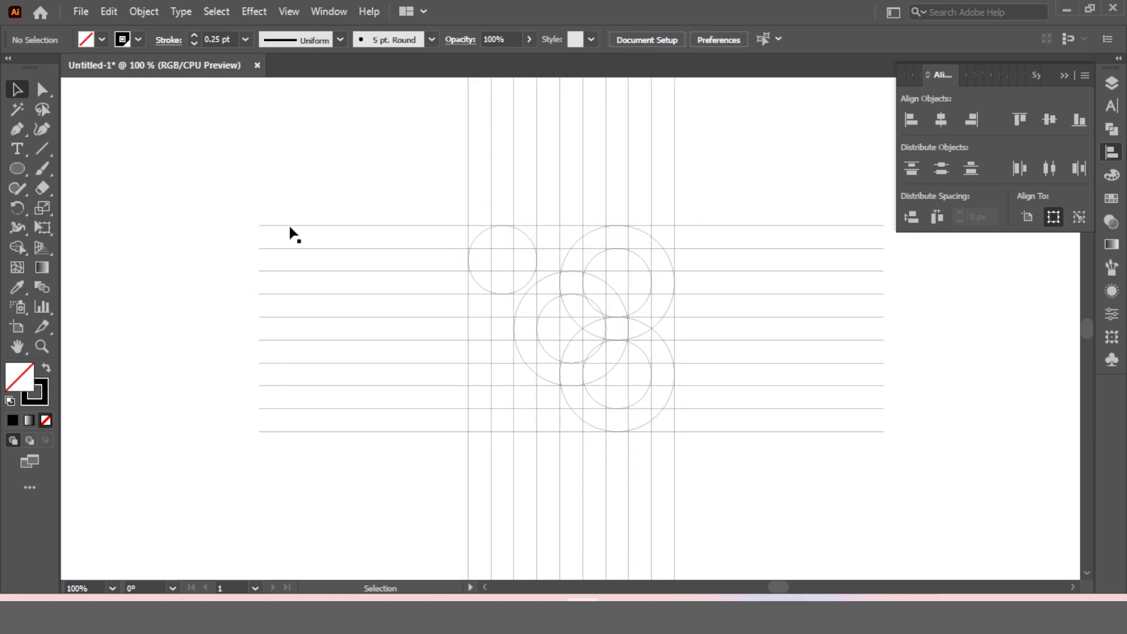
Create a 20.08 px circle and place it at the center of the upper-left 60 px circle.
{"action": "left_click", "coordinate": [259, 155]}
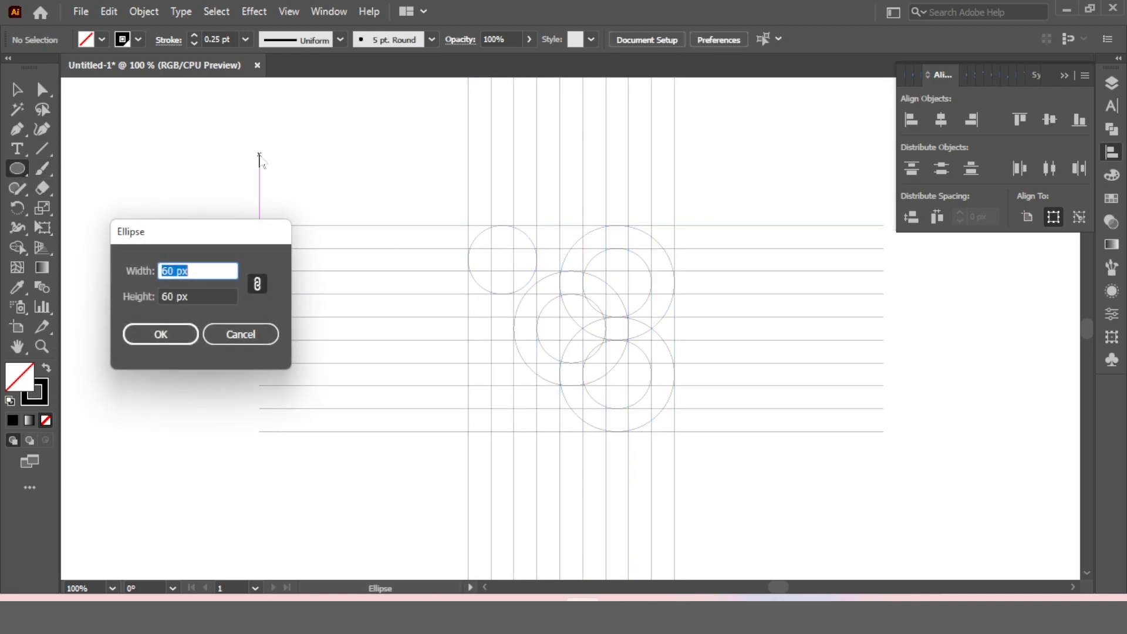
{"action": "type", "text": "20.08"}
{"action": "key", "text": "Return"}
{"action": "key", "text": "v"}
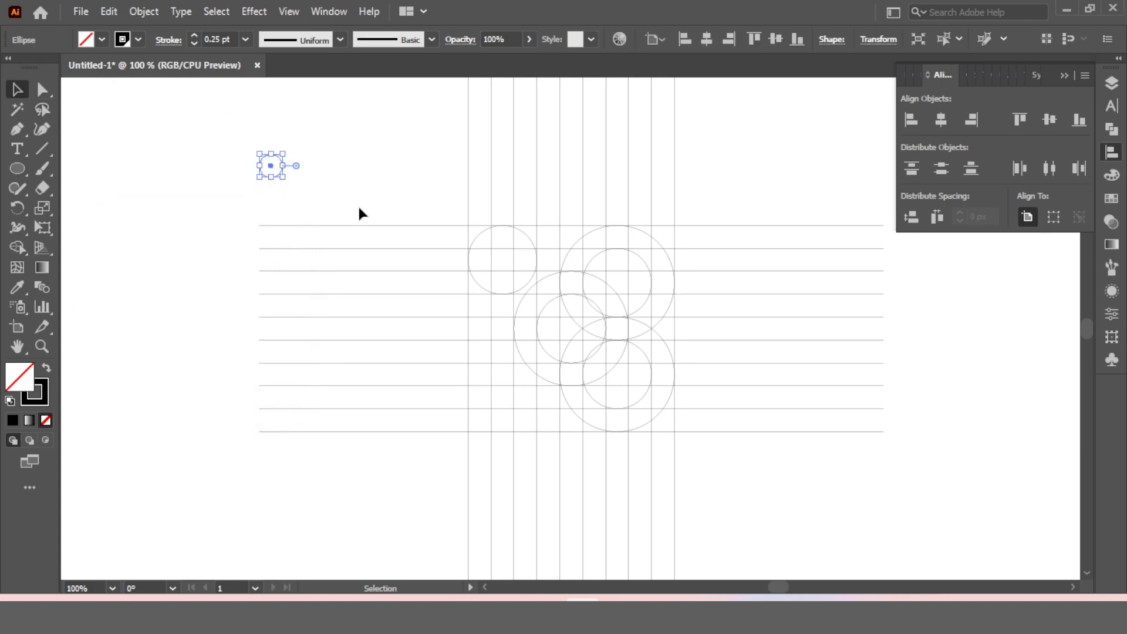
{"action": "left_click_drag", "start_coordinate": [272, 171], "coordinate": [503, 256]}
{"action": "left_click", "coordinate": [377, 167]}
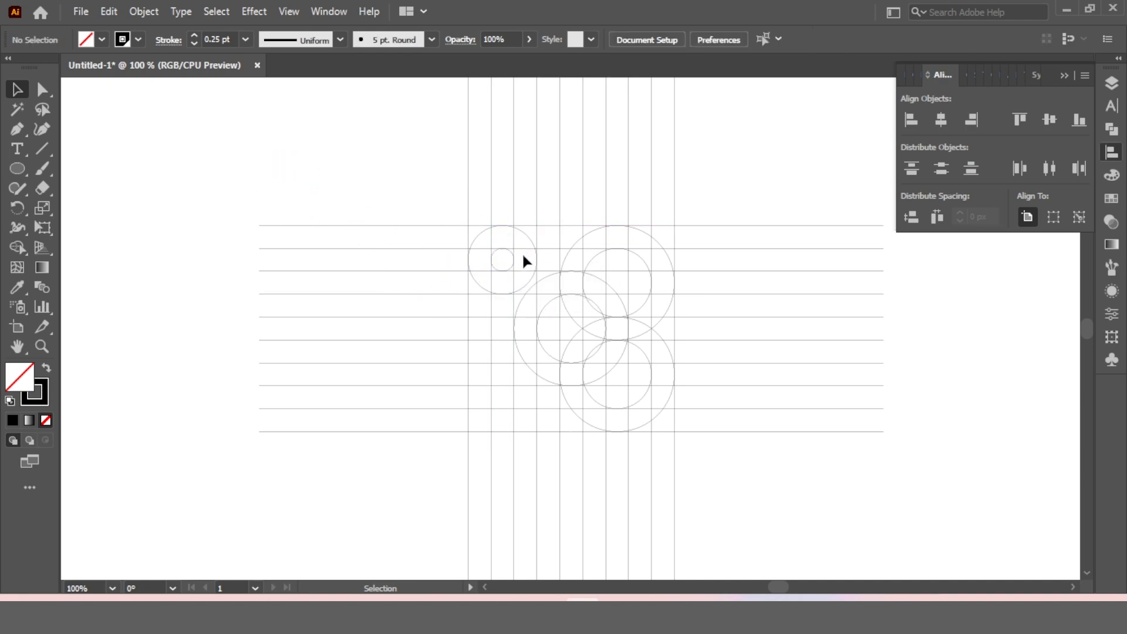
Group the small inner circle with the upper-left 60 px circle.
{"action": "left_click", "coordinate": [512, 259]}
{"action": "left_click", "coordinate": [532, 244], "text": "shift"}
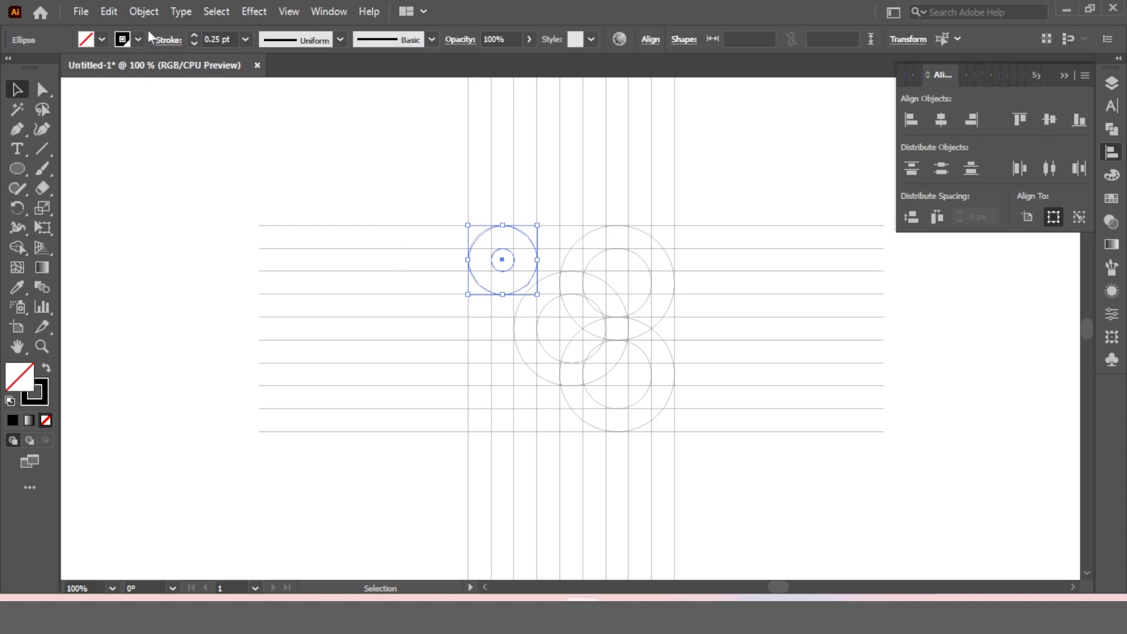
{"action": "left_click", "coordinate": [143, 12]}
{"action": "left_click", "coordinate": [211, 89]}
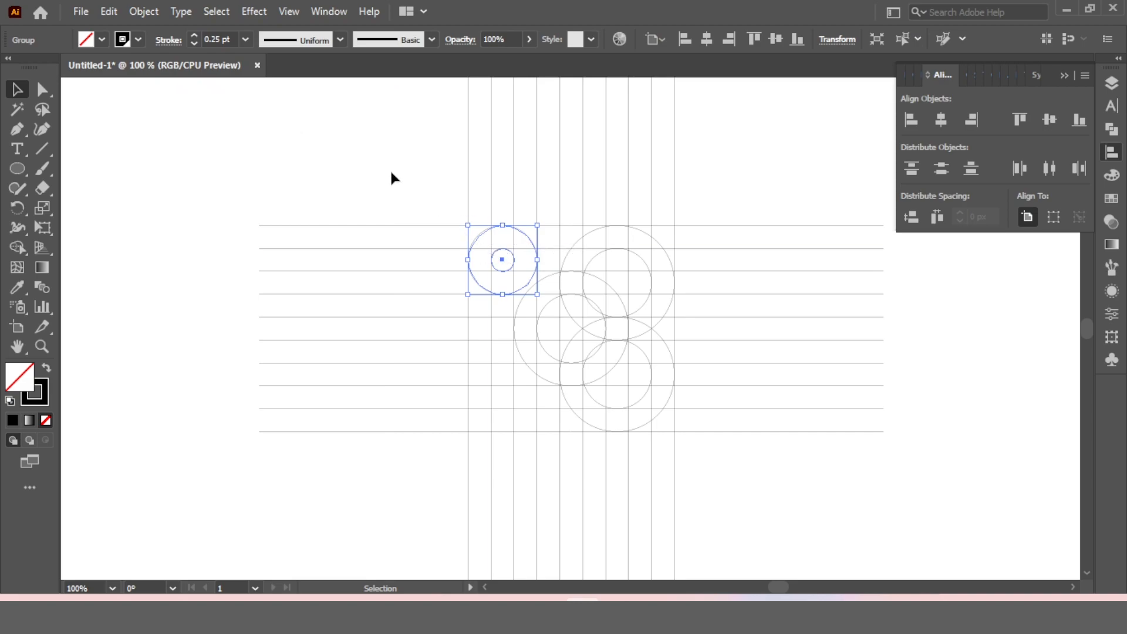
{"action": "left_click", "coordinate": [392, 176]}
{"action": "left_click", "coordinate": [477, 234]}
{"action": "left_click", "coordinate": [470, 190], "text": "shift"}
{"action": "left_click", "coordinate": [405, 216]}
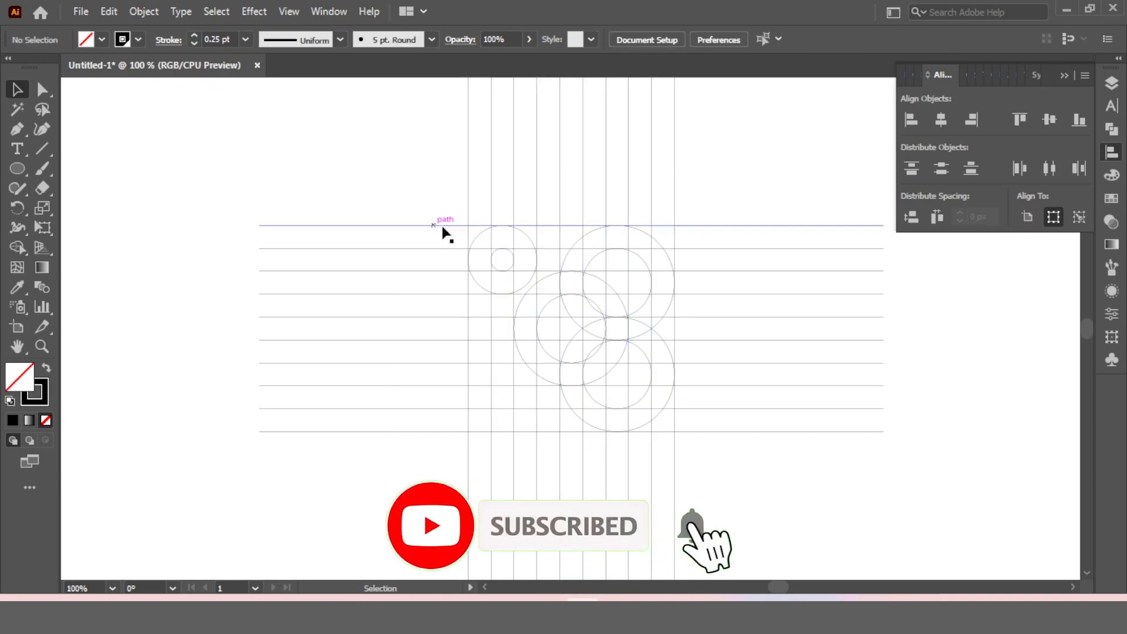
{"action": "left_click", "coordinate": [477, 236]}
{"action": "left_click", "coordinate": [453, 226], "text": "shift"}
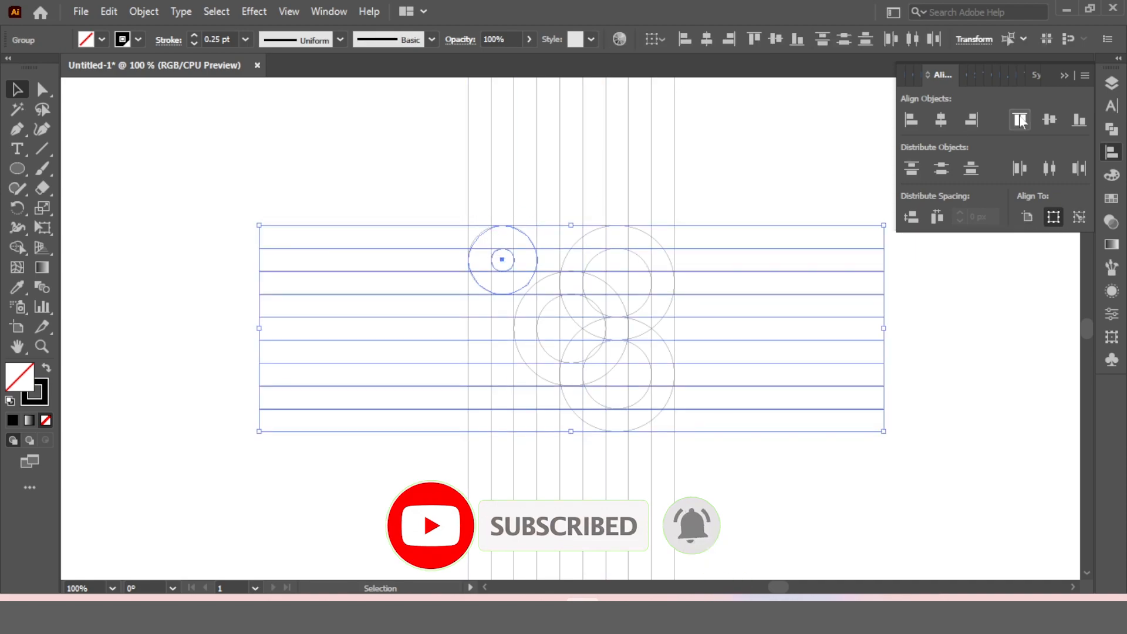
{"action": "left_click", "coordinate": [441, 219]}
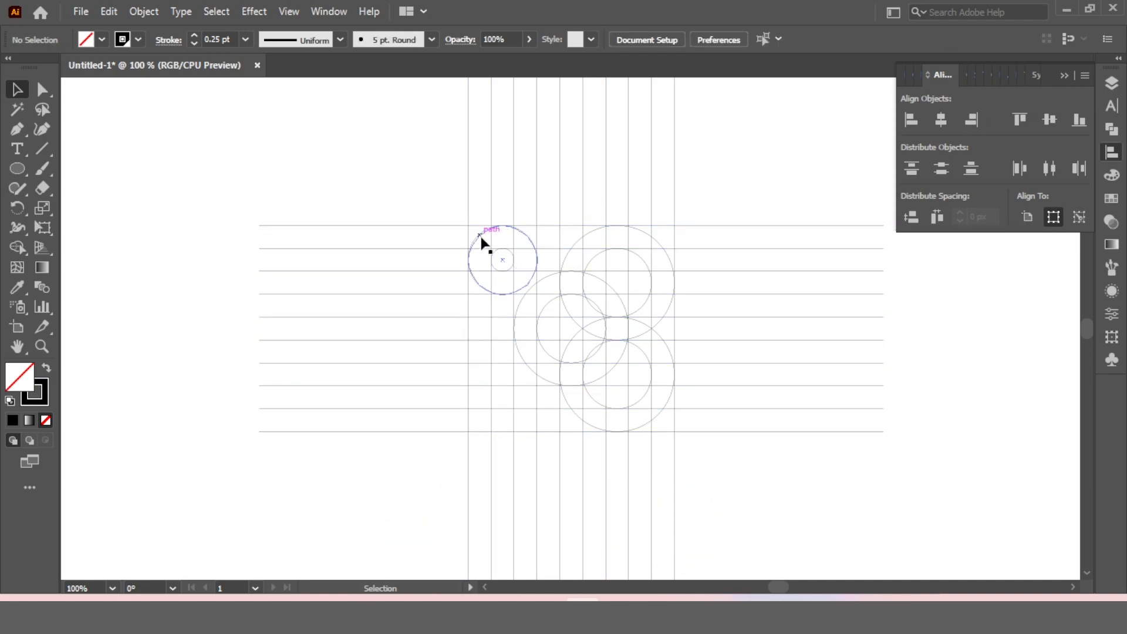
Paste a copy of the upper-left circle group in front and align it to the bottom edge of the horizontal lines.
{"action": "left_click", "coordinate": [484, 243]}
{"action": "left_click", "coordinate": [109, 11]}
{"action": "left_click", "coordinate": [141, 92]}
{"action": "left_click", "coordinate": [108, 12]}
{"action": "left_click", "coordinate": [155, 128]}
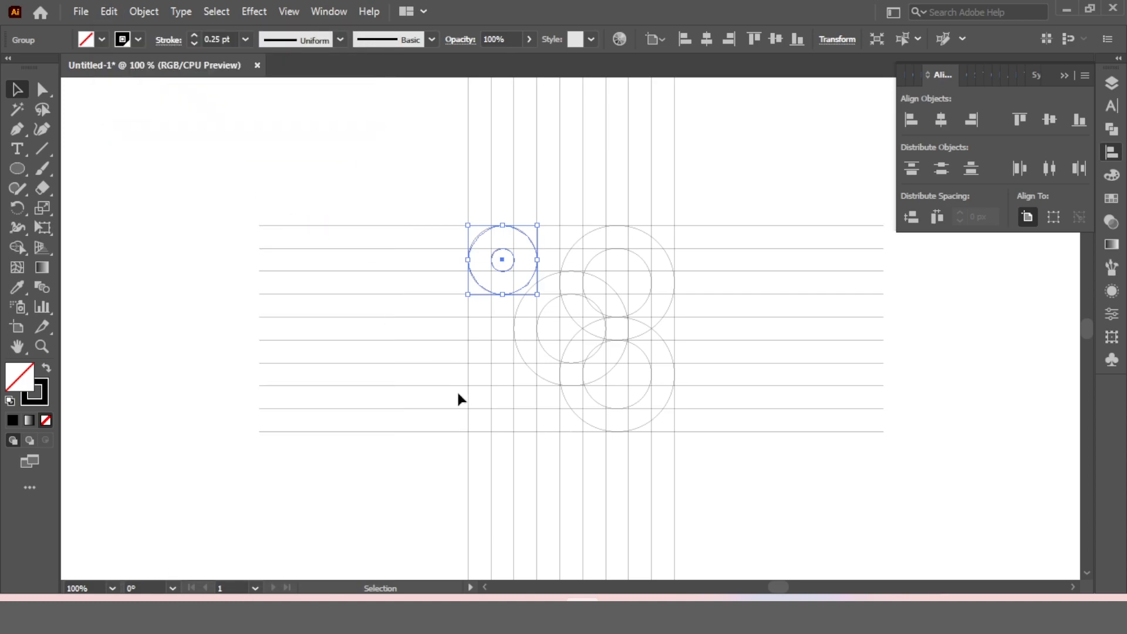
{"action": "left_click", "coordinate": [438, 432], "text": "shift"}
{"action": "left_click", "coordinate": [1079, 120]}
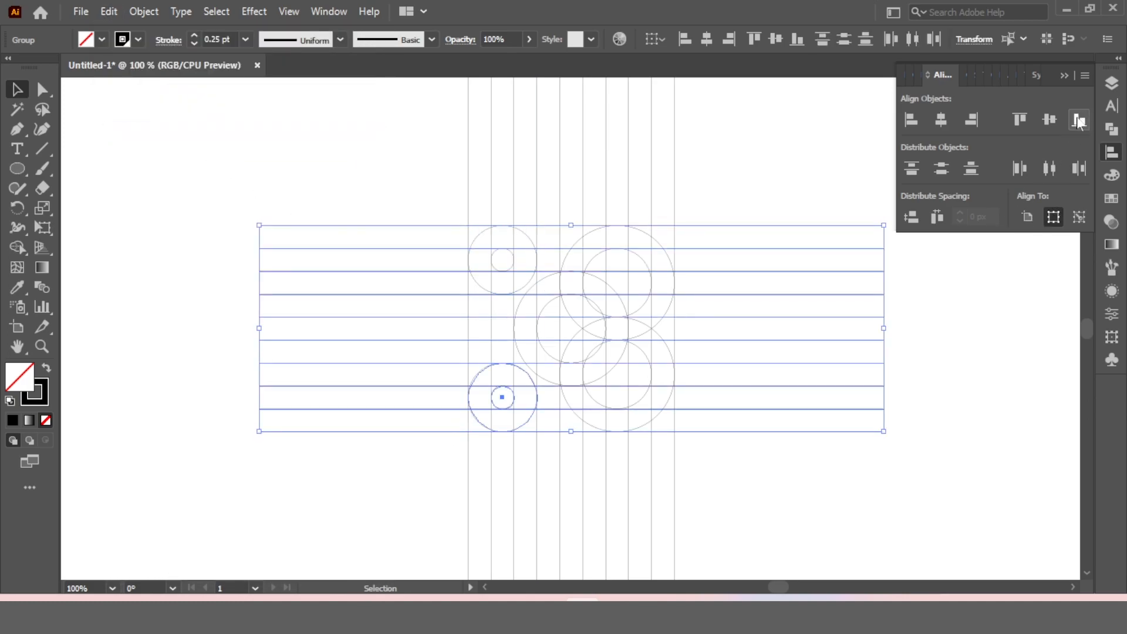
{"action": "left_click", "coordinate": [789, 151]}
Select all grid lines and circles for the Shape Builder tool and set the fill color to black.
{"action": "key", "text": "ctrl+0"}
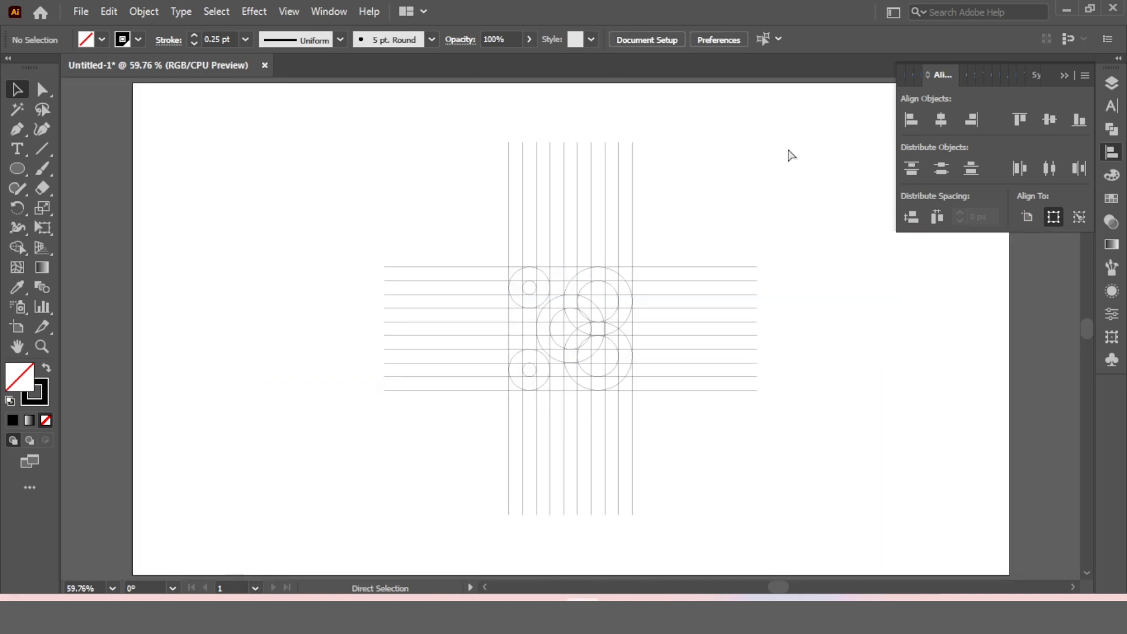
{"action": "key", "text": "ctrl+plus"}
{"action": "key", "text": "ctrl+plus"}
{"action": "key", "text": "ctrl+plus"}
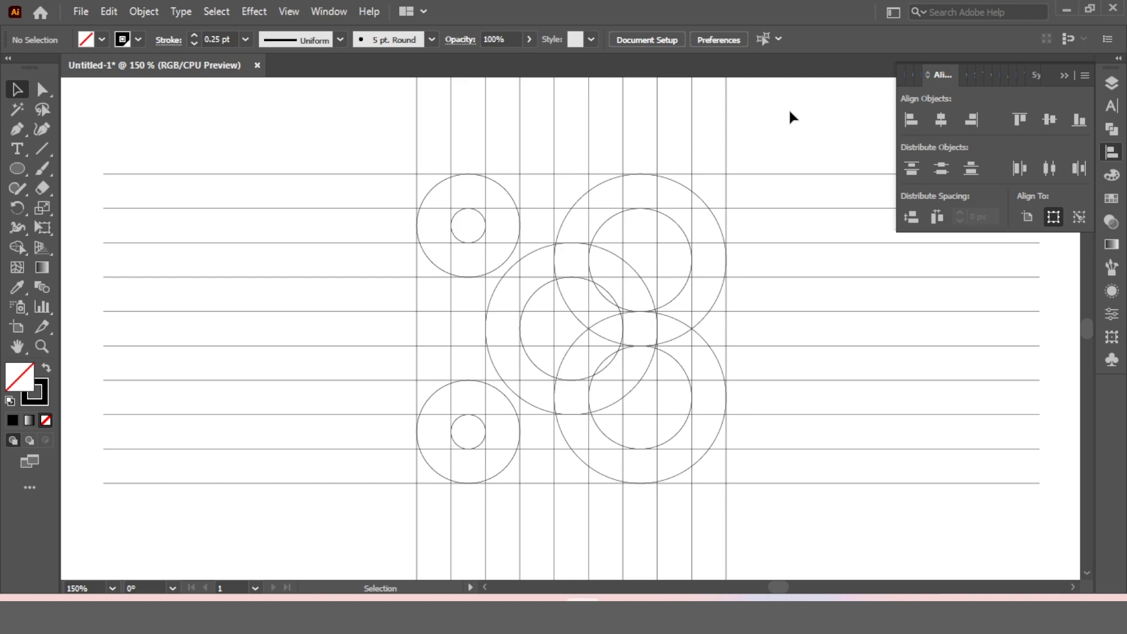
{"action": "left_click_drag", "start_coordinate": [790, 110], "coordinate": [328, 523]}
{"action": "left_click_drag", "start_coordinate": [19, 248], "coordinate": [86, 246]}
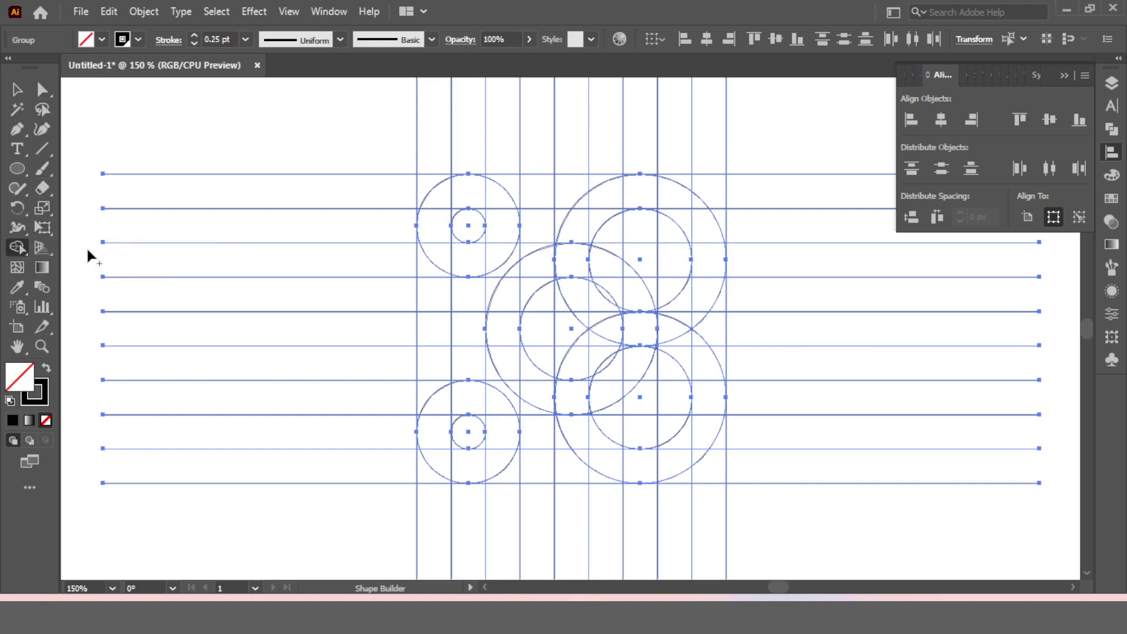
{"action": "left_click", "coordinate": [99, 39]}
{"action": "left_click", "coordinate": [45, 67]}
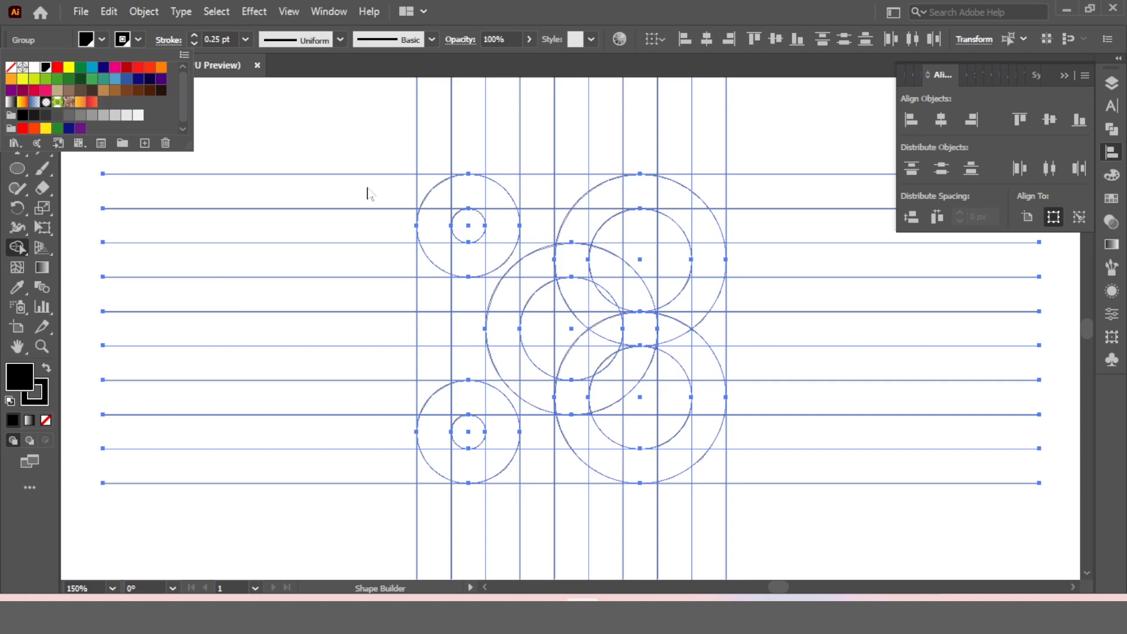
Merge the regions of the top bar and the upper-right ring into one black hooked shape with Shape Builder.
{"action": "left_click", "coordinate": [444, 202]}
{"action": "mouse_move", "coordinate": [442, 198]}
{"action": "left_mouse_down"}
{"action": "mouse_move", "coordinate": [690, 205]}
{"action": "mouse_move", "coordinate": [705, 234]}
{"action": "mouse_move", "coordinate": [701, 289]}
{"action": "mouse_move", "coordinate": [672, 316]}
{"action": "mouse_move", "coordinate": [615, 328]}
{"action": "left_mouse_up"}
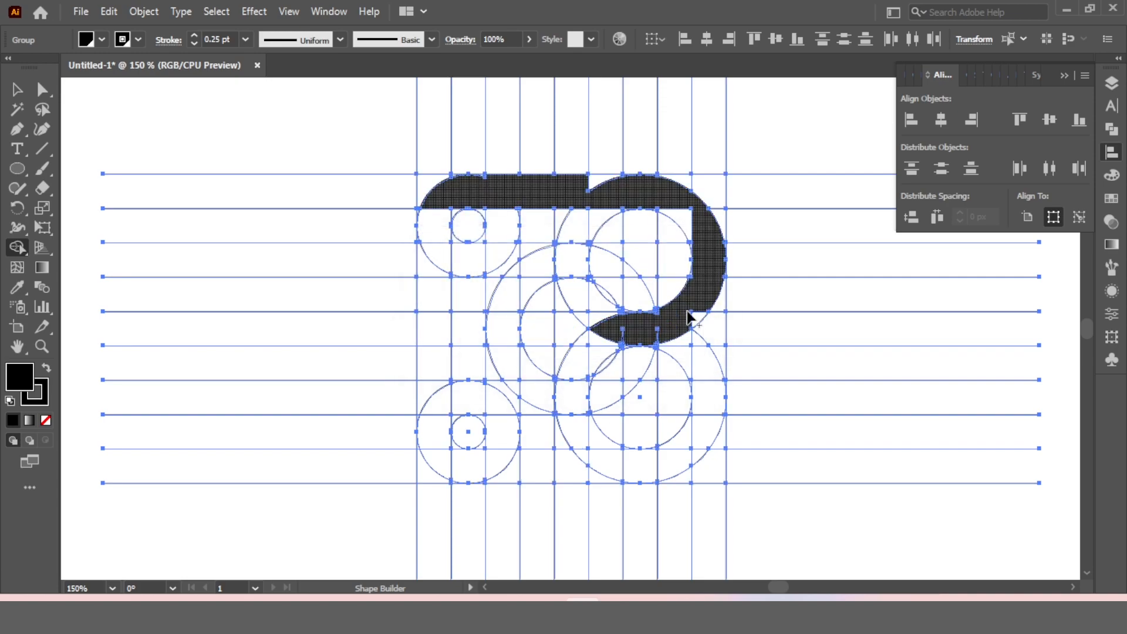
{"action": "mouse_move", "coordinate": [647, 215]}
{"action": "left_mouse_down"}
{"action": "mouse_move", "coordinate": [596, 181]}
{"action": "mouse_move", "coordinate": [485, 181]}
{"action": "mouse_move", "coordinate": [487, 193]}
{"action": "mouse_move", "coordinate": [449, 176]}
{"action": "left_mouse_up"}
{"action": "scroll", "coordinate": [493, 183], "scroll_direction": "up", "scroll_amount": 2}
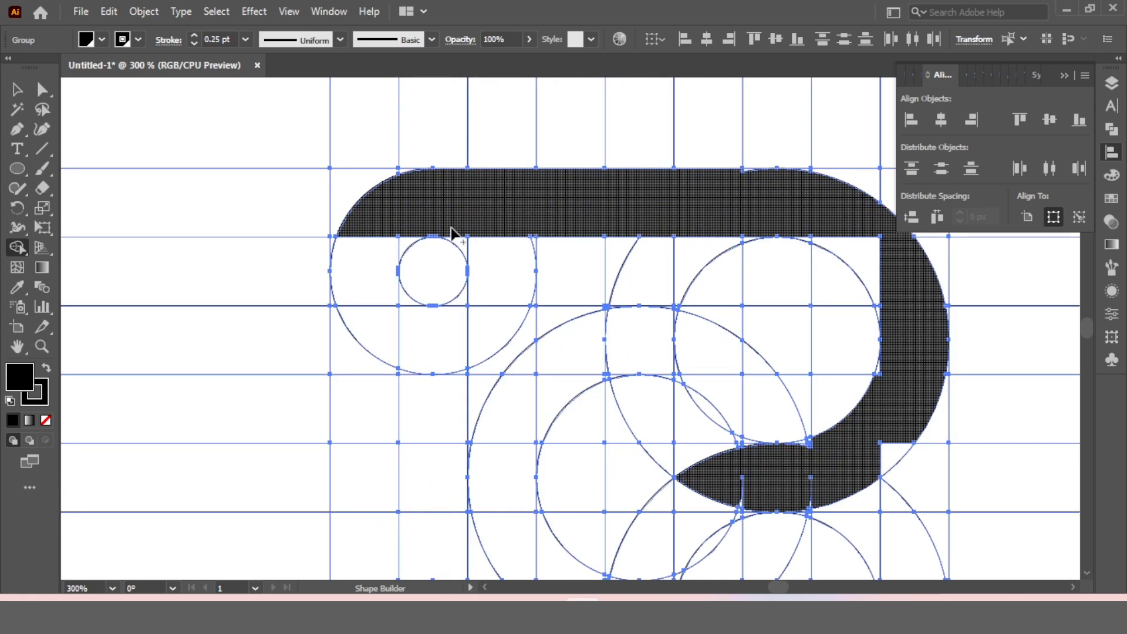
Merge the remaining pieces of the upper-right ring and the waist below it into the black hooked shape with Shape Builder.
{"action": "mouse_move", "coordinate": [732, 171]}
{"action": "left_mouse_down"}
{"action": "mouse_move", "coordinate": [800, 204]}
{"action": "mouse_move", "coordinate": [869, 218]}
{"action": "mouse_move", "coordinate": [889, 290]}
{"action": "left_mouse_up"}
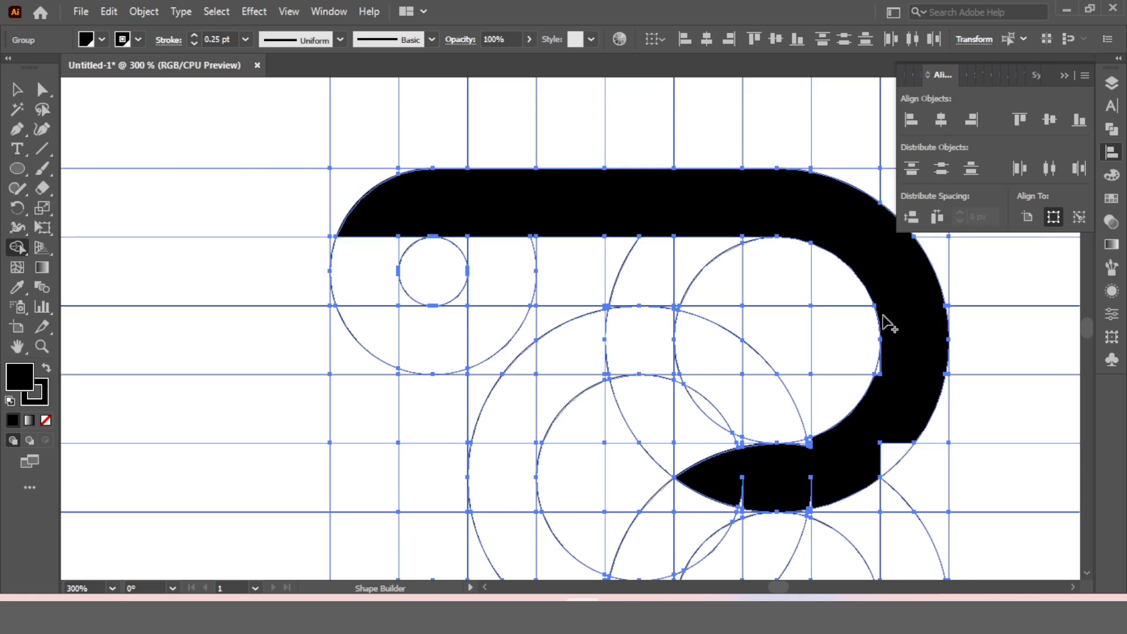
{"action": "mouse_move", "coordinate": [891, 429]}
{"action": "left_mouse_down"}
{"action": "mouse_move", "coordinate": [855, 470]}
{"action": "mouse_move", "coordinate": [804, 446]}
{"action": "left_mouse_up"}
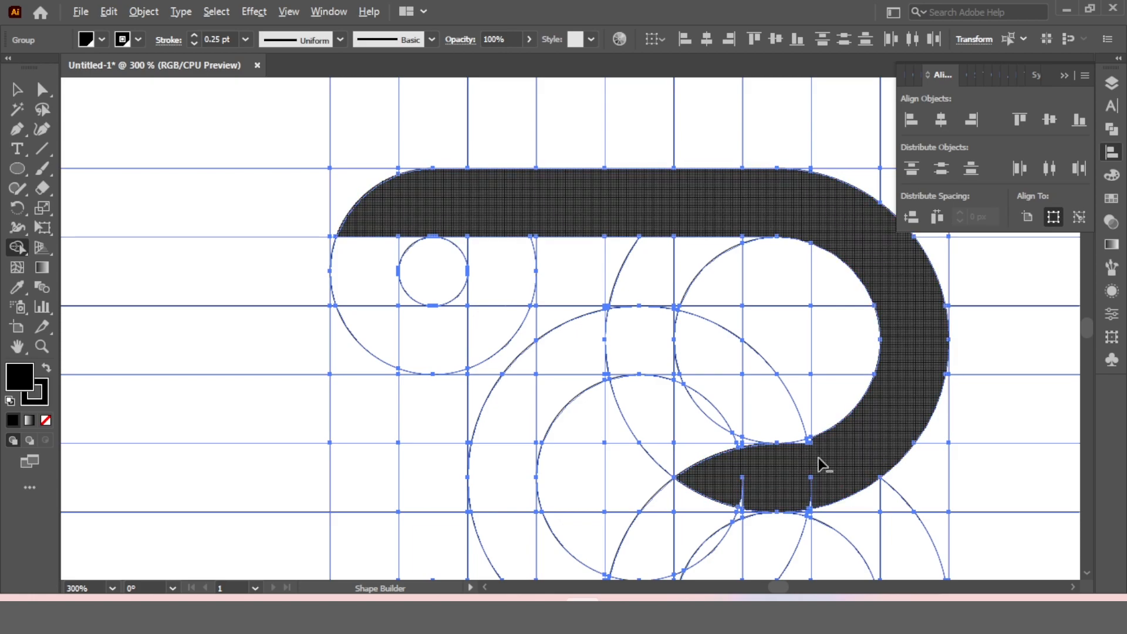
{"action": "scroll", "coordinate": [803, 446], "scroll_direction": "up", "scroll_amount": 3}
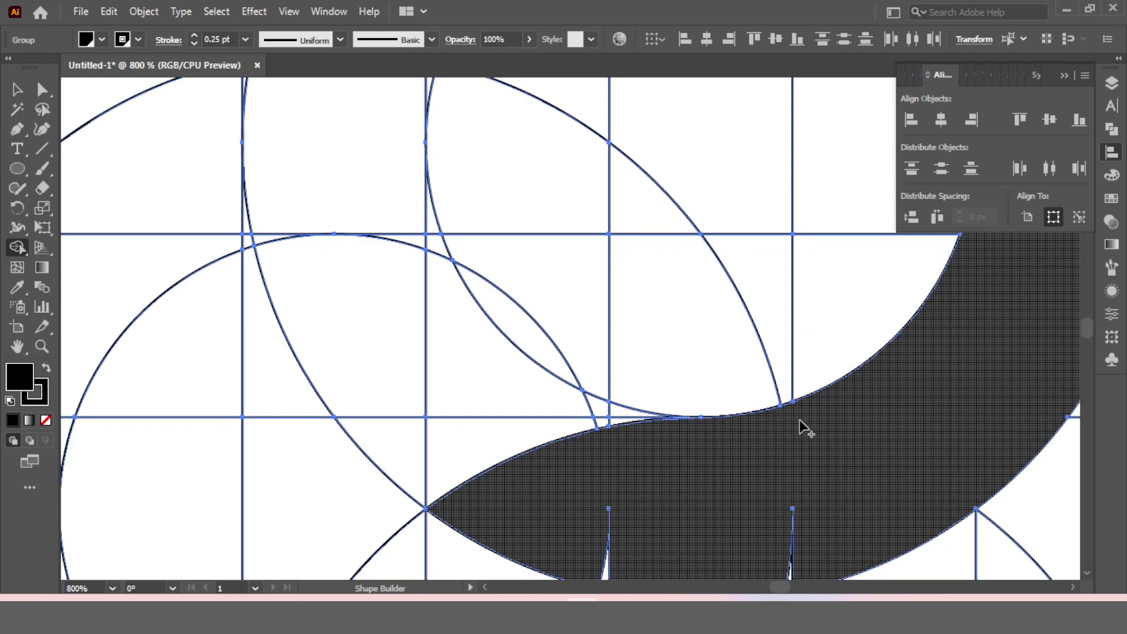
{"action": "scroll", "coordinate": [810, 417], "scroll_direction": "down", "scroll_amount": 2}
{"action": "mouse_move", "coordinate": [801, 455]}
{"action": "left_mouse_down"}
{"action": "mouse_move", "coordinate": [809, 378]}
{"action": "mouse_move", "coordinate": [781, 422]}
{"action": "left_mouse_up"}
{"action": "mouse_move", "coordinate": [636, 420]}
{"action": "left_mouse_down"}
{"action": "mouse_move", "coordinate": [608, 428]}
{"action": "mouse_move", "coordinate": [616, 449]}
{"action": "mouse_move", "coordinate": [604, 395]}
{"action": "left_mouse_up"}
{"action": "scroll", "coordinate": [619, 373], "scroll_direction": "down", "scroll_amount": 3}
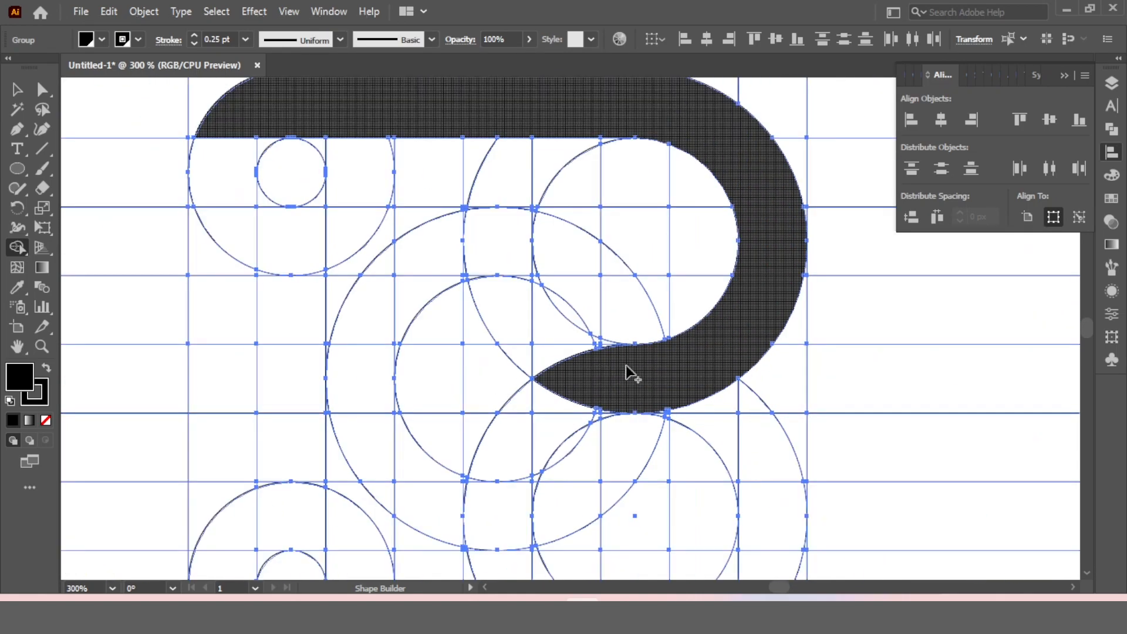
Merge the upper part of the lower-right ring and the small slivers beneath the waist into the black shape.
{"action": "scroll", "coordinate": [702, 365], "scroll_direction": "down", "scroll_amount": 1}
{"action": "mouse_move", "coordinate": [714, 360]}
{"action": "left_mouse_down"}
{"action": "mouse_move", "coordinate": [735, 404]}
{"action": "mouse_move", "coordinate": [757, 392]}
{"action": "left_mouse_up"}
{"action": "scroll", "coordinate": [675, 378], "scroll_direction": "up", "scroll_amount": 5}
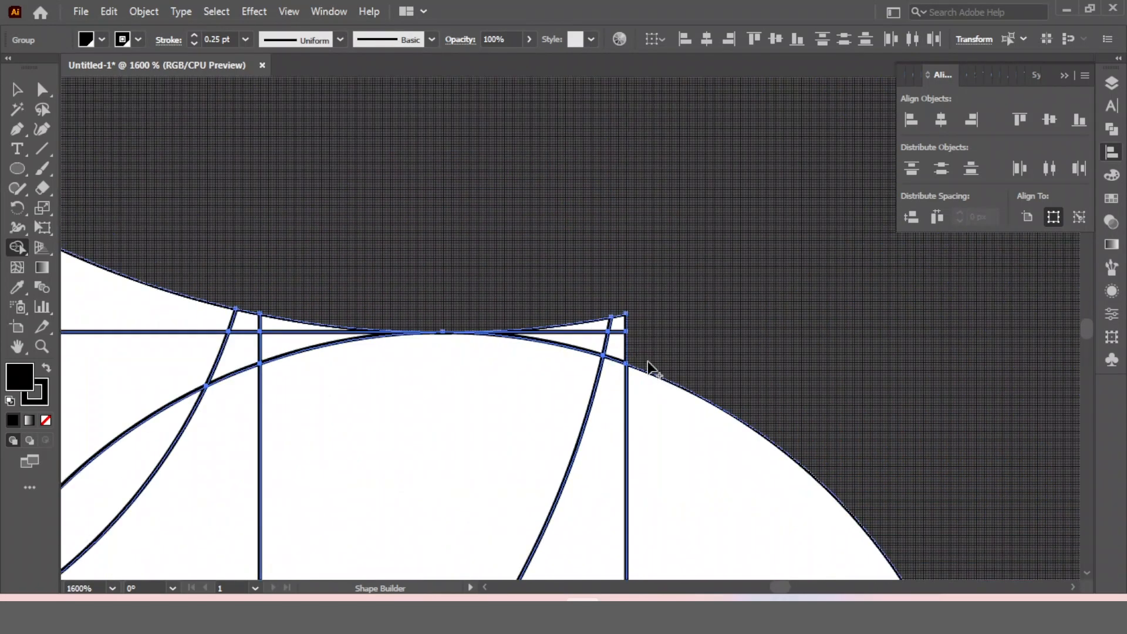
{"action": "left_click_drag", "start_coordinate": [576, 331], "coordinate": [616, 323]}
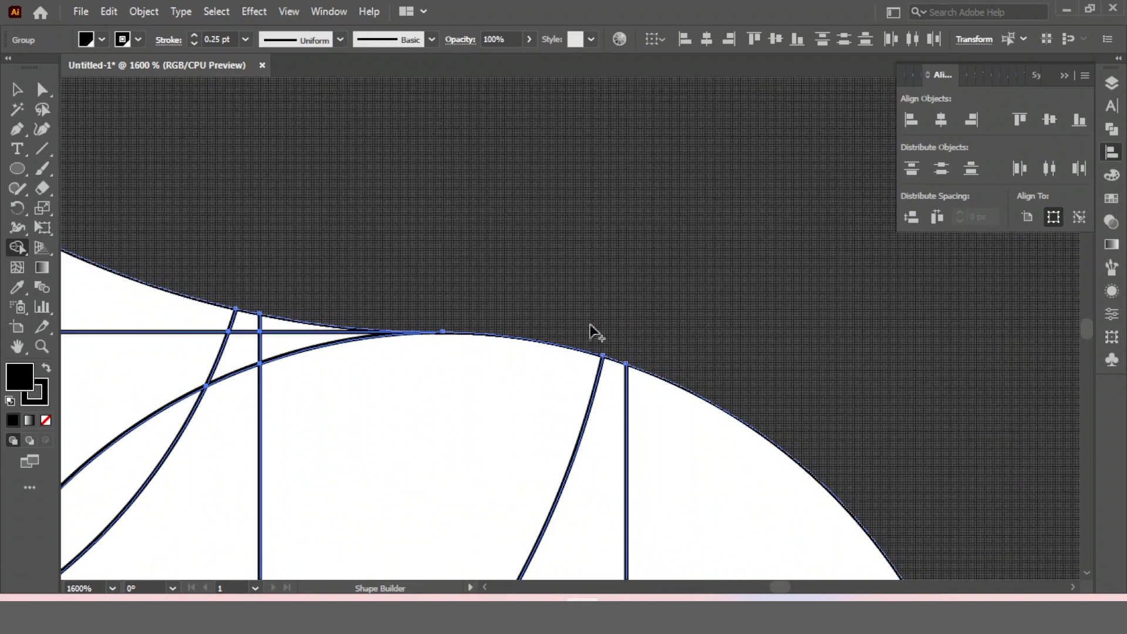
Merge the rest of the lower-right ring and the adjoining bottom bar regions into the black shape.
{"action": "scroll", "coordinate": [540, 312], "scroll_direction": "down", "scroll_amount": 4}
{"action": "mouse_move", "coordinate": [646, 402]}
{"action": "left_mouse_down"}
{"action": "mouse_move", "coordinate": [669, 491]}
{"action": "mouse_move", "coordinate": [662, 454]}
{"action": "left_mouse_up"}
{"action": "scroll", "coordinate": [663, 453], "scroll_direction": "up", "scroll_amount": 2}
{"action": "mouse_move", "coordinate": [681, 494]}
{"action": "left_mouse_down"}
{"action": "mouse_move", "coordinate": [569, 558]}
{"action": "mouse_move", "coordinate": [649, 374]}
{"action": "mouse_move", "coordinate": [634, 382]}
{"action": "mouse_move", "coordinate": [636, 246]}
{"action": "mouse_move", "coordinate": [646, 276]}
{"action": "left_mouse_up"}
{"action": "scroll", "coordinate": [695, 317], "scroll_direction": "down", "scroll_amount": 2}
{"action": "scroll", "coordinate": [596, 433], "scroll_direction": "up", "scroll_amount": 1}
{"action": "mouse_move", "coordinate": [635, 422]}
{"action": "left_mouse_down"}
{"action": "mouse_move", "coordinate": [483, 439]}
{"action": "mouse_move", "coordinate": [466, 420]}
{"action": "left_mouse_up"}
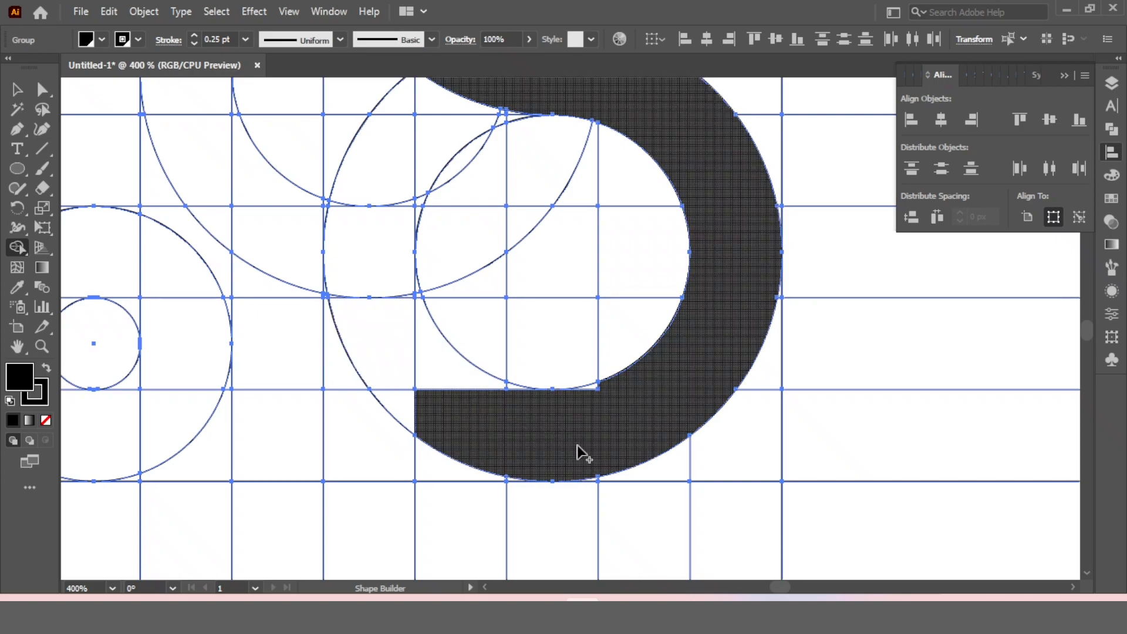
{"action": "mouse_move", "coordinate": [452, 468]}
{"action": "left_mouse_down"}
{"action": "mouse_move", "coordinate": [443, 434]}
{"action": "mouse_move", "coordinate": [491, 453]}
{"action": "mouse_move", "coordinate": [512, 480]}
{"action": "left_mouse_up"}
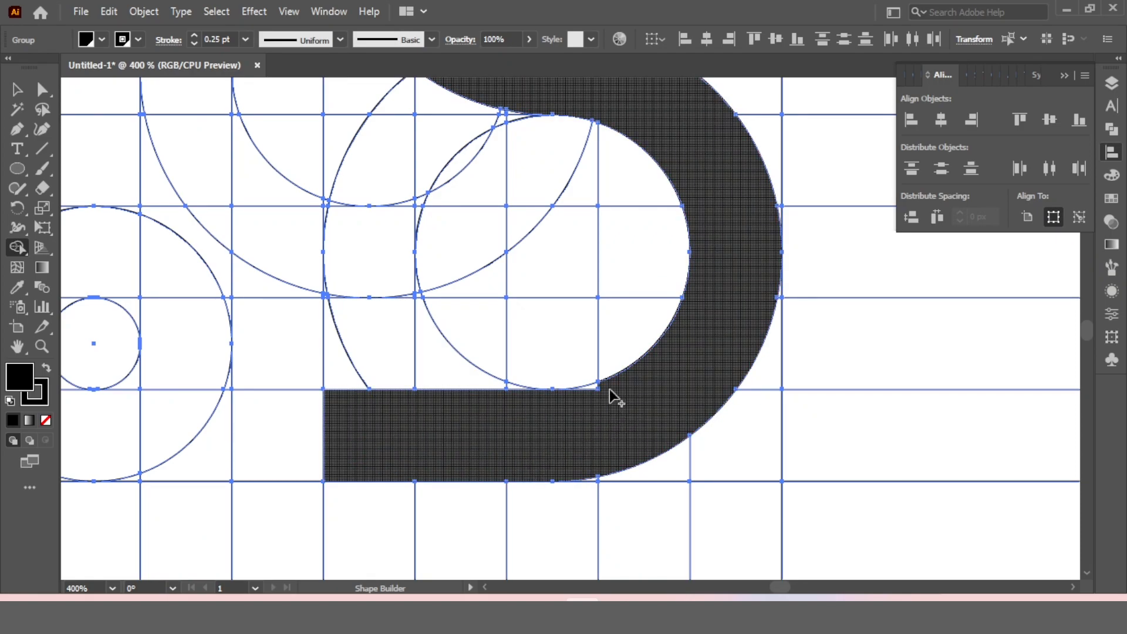
Extend the black bottom bar through the lower part of the lower-left circle, giving it a rounded outer end.
{"action": "scroll", "coordinate": [705, 378], "scroll_direction": "down", "scroll_amount": 3, "text": "alt"}
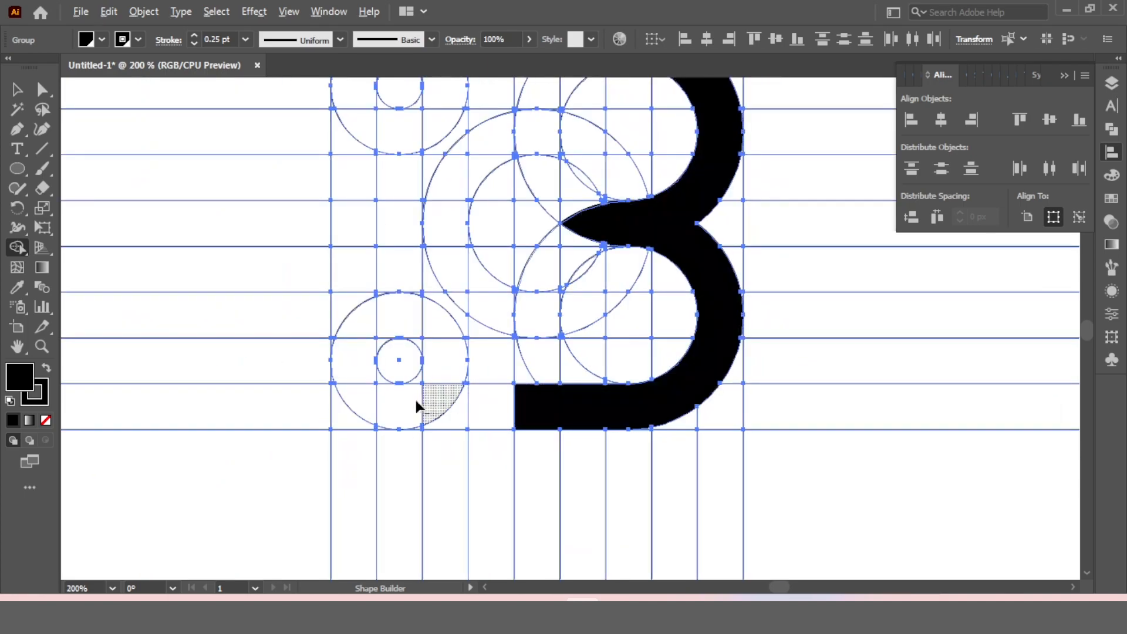
{"action": "scroll", "coordinate": [427, 405], "scroll_direction": "up", "scroll_amount": 3, "text": "alt"}
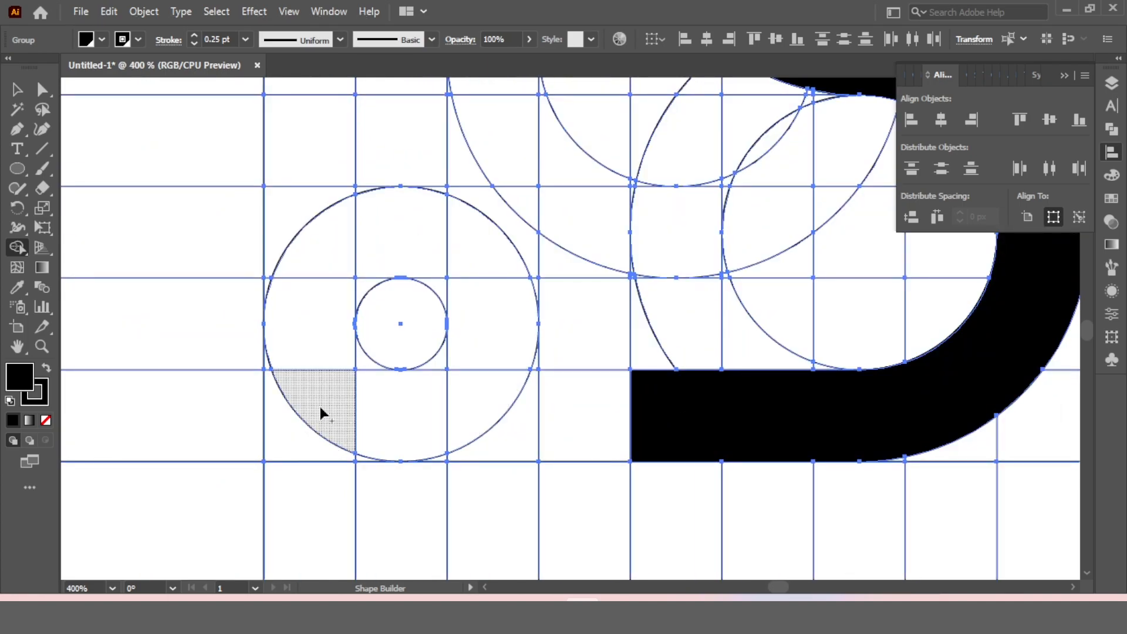
{"action": "left_click_drag", "start_coordinate": [336, 409], "coordinate": [666, 414]}
{"action": "left_click_drag", "start_coordinate": [464, 455], "coordinate": [441, 454]}
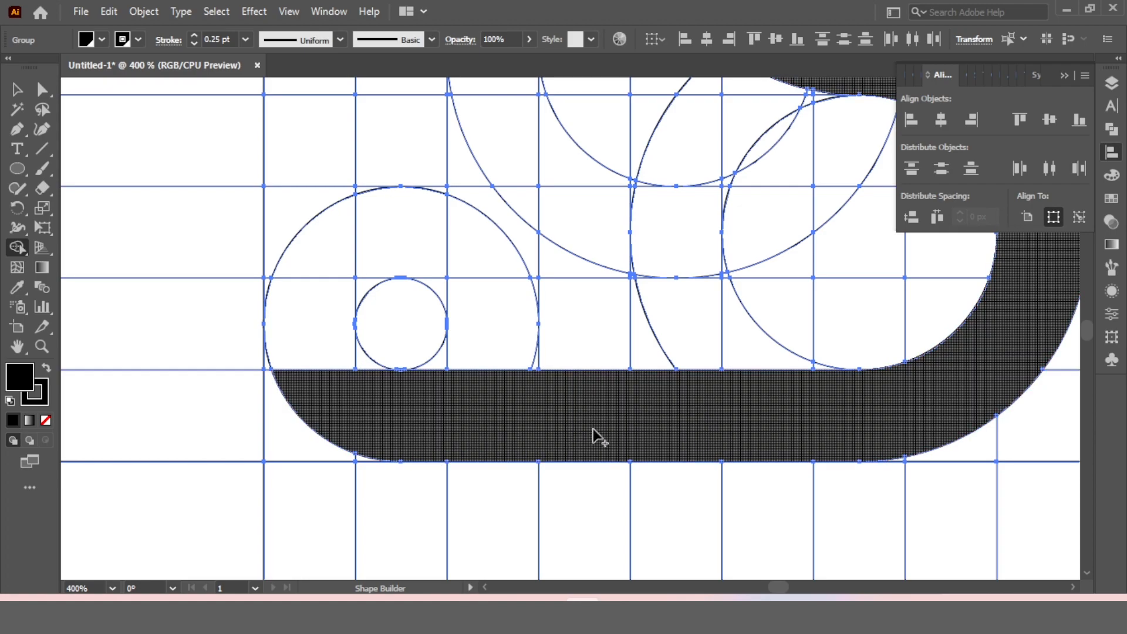
Merge the left vertical column and its rounded corners into the black shape, joining the bottom bar to the top bar.
{"action": "scroll", "coordinate": [609, 422], "scroll_direction": "down", "scroll_amount": 3, "text": "alt"}
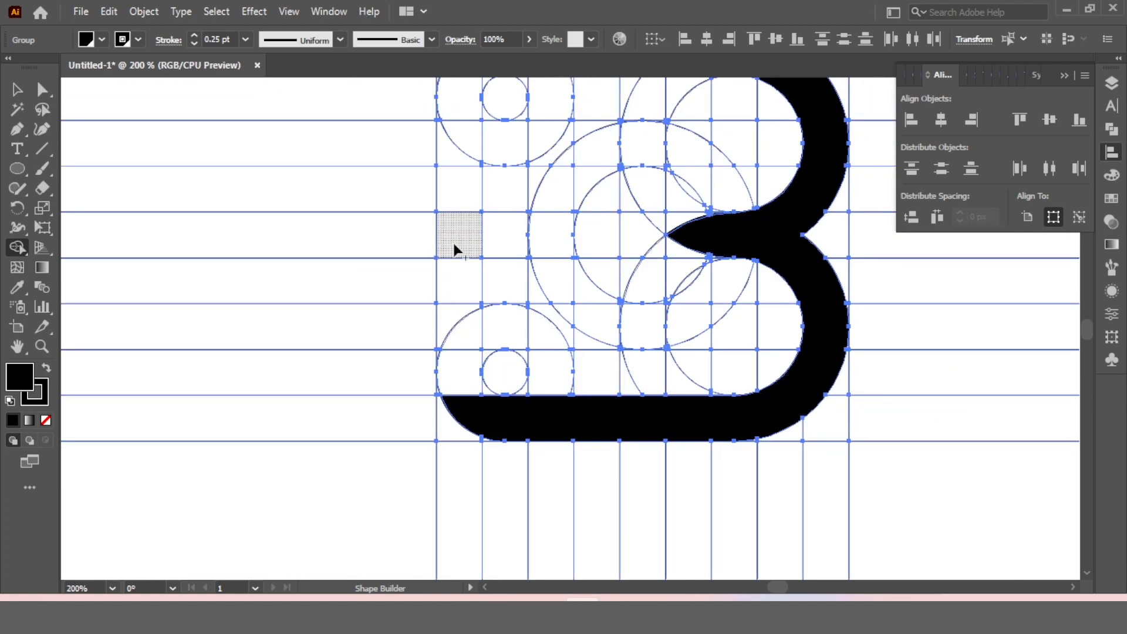
{"action": "left_click_drag", "start_coordinate": [460, 277], "coordinate": [472, 397]}
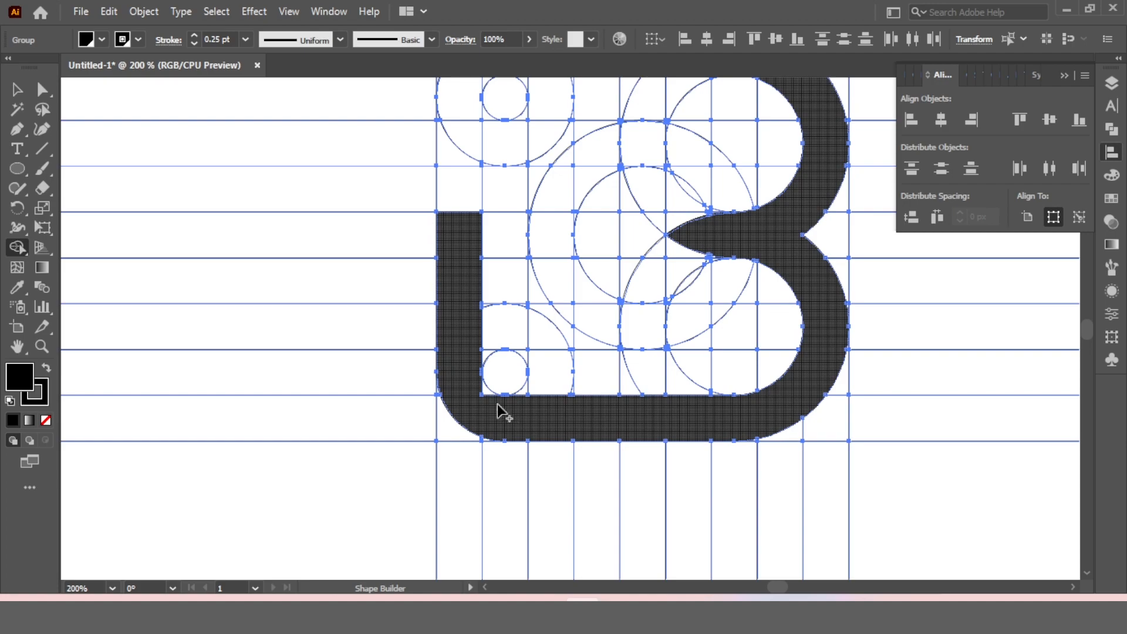
{"action": "scroll", "coordinate": [487, 358], "scroll_direction": "up", "scroll_amount": 3}
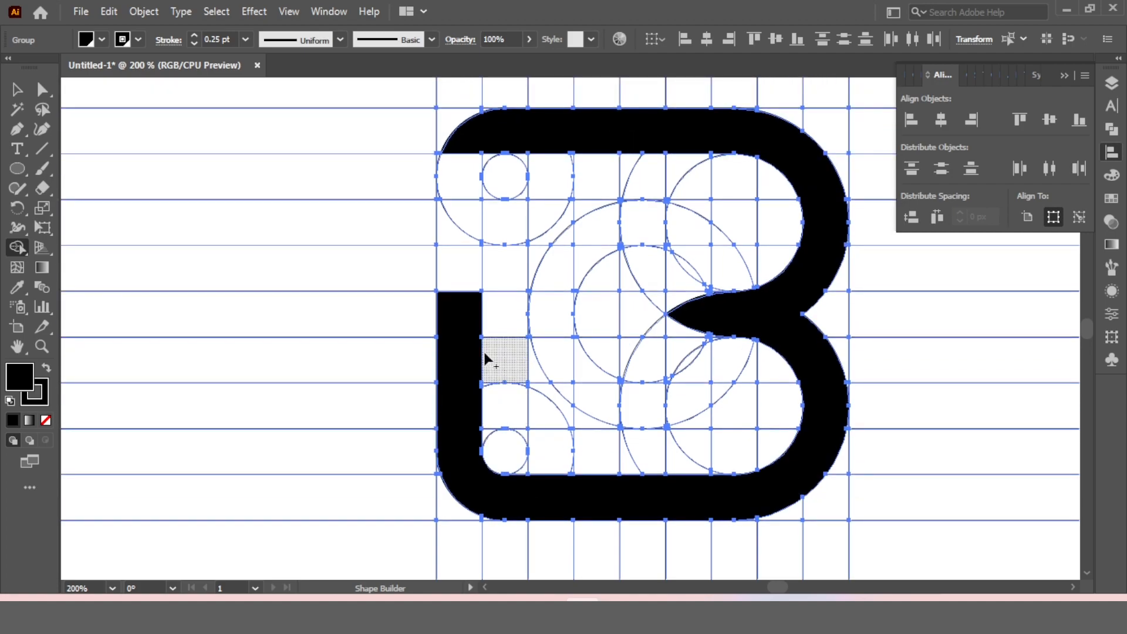
{"action": "left_click_drag", "start_coordinate": [458, 266], "coordinate": [456, 216]}
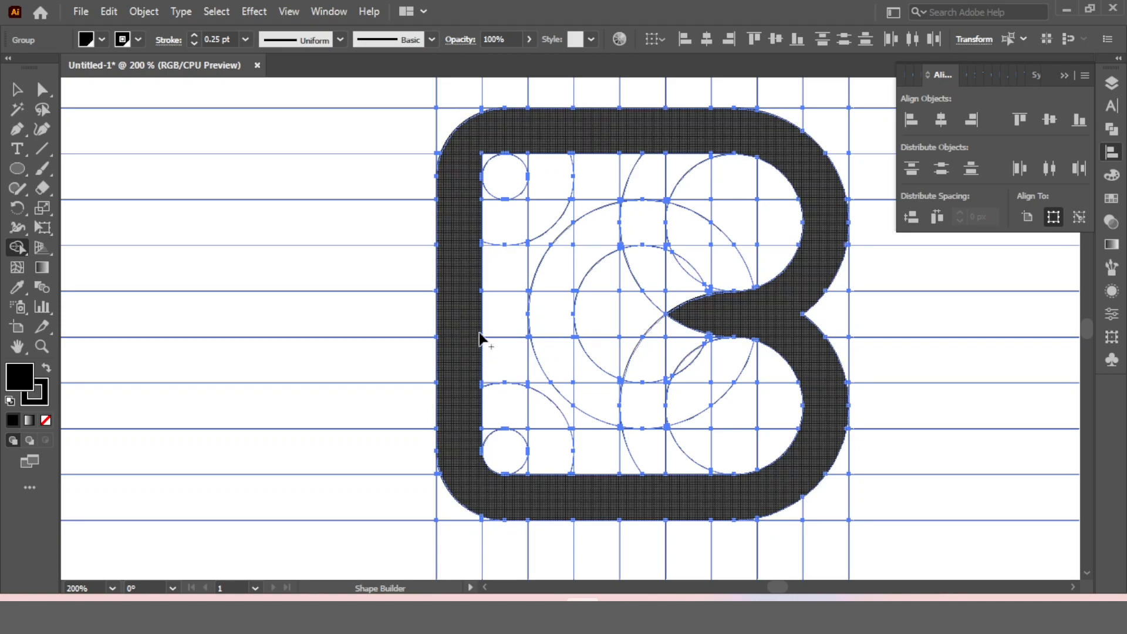
Merge the middle row of regions into a black crossbar linking the left column to the pointed waist.
{"action": "mouse_move", "coordinate": [480, 333]}
{"action": "left_mouse_down"}
{"action": "mouse_move", "coordinate": [530, 312]}
{"action": "mouse_move", "coordinate": [712, 320]}
{"action": "mouse_move", "coordinate": [536, 322]}
{"action": "mouse_move", "coordinate": [583, 311]}
{"action": "left_mouse_up"}
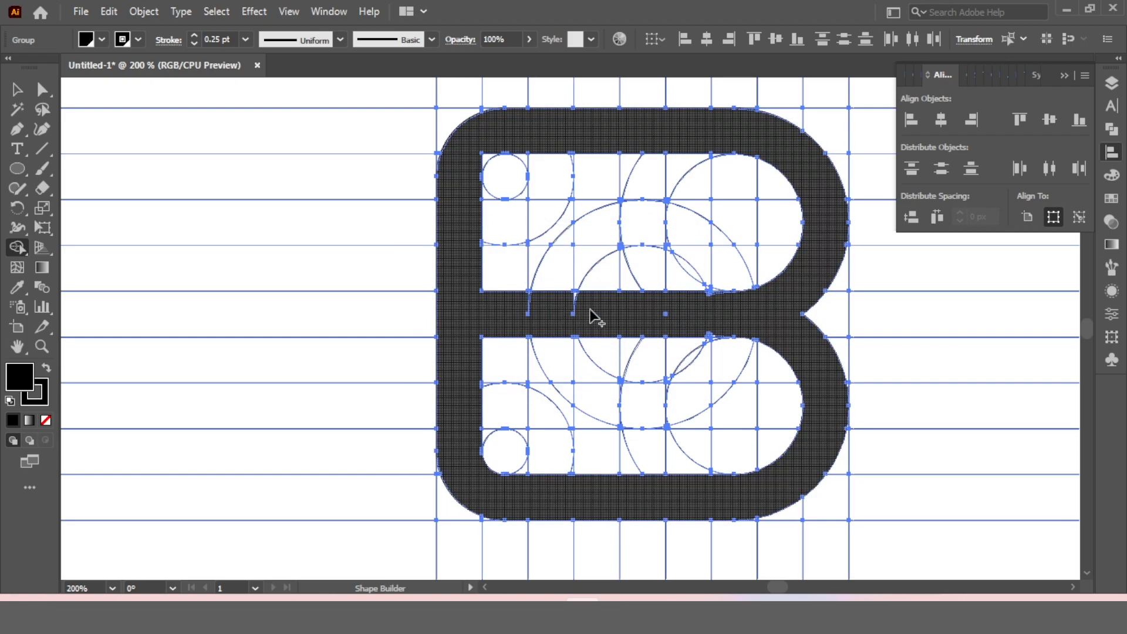
{"action": "key", "text": "ctrl+plus"}
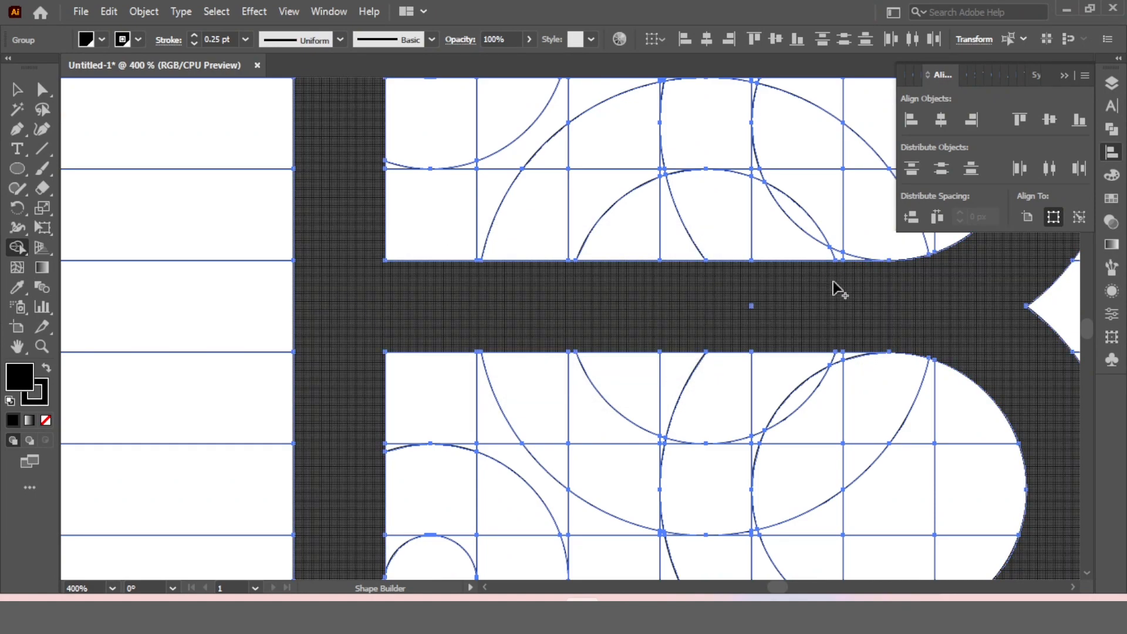
{"action": "key", "text": "ctrl+minus"}
Merge the upper half of the central ring into the crossbar as a black arch and clear the leftover lines inside it.
{"action": "scroll", "coordinate": [714, 275], "scroll_direction": "up", "scroll_amount": 1}
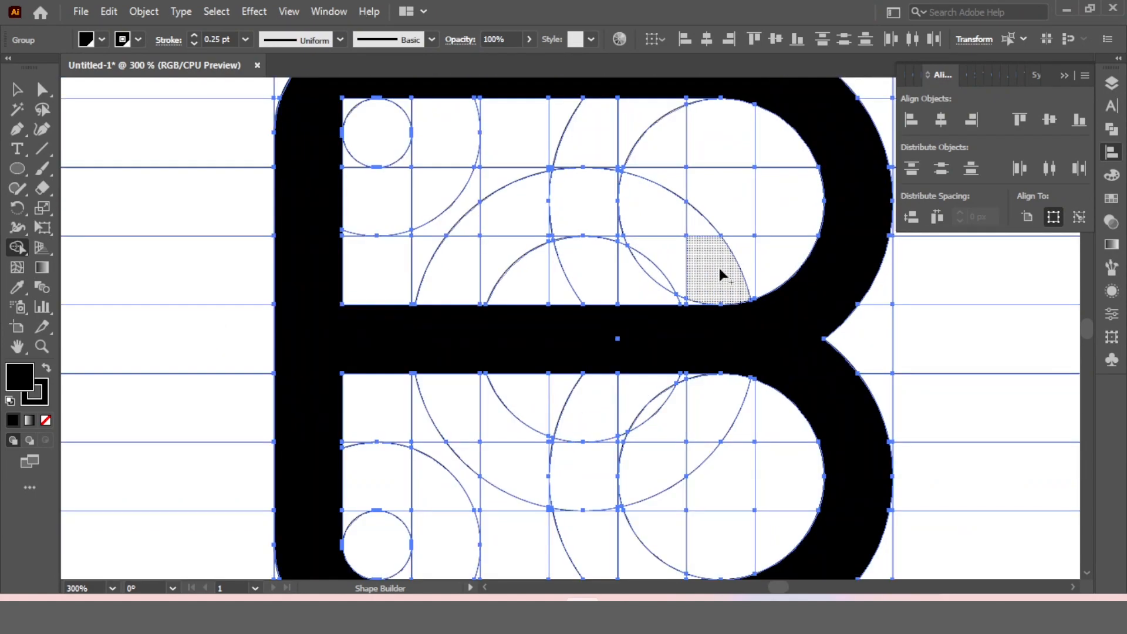
{"action": "mouse_move", "coordinate": [658, 235]}
{"action": "left_mouse_down"}
{"action": "mouse_move", "coordinate": [669, 244]}
{"action": "mouse_move", "coordinate": [651, 211]}
{"action": "mouse_move", "coordinate": [608, 211]}
{"action": "mouse_move", "coordinate": [625, 219]}
{"action": "mouse_move", "coordinate": [620, 185]}
{"action": "left_mouse_up"}
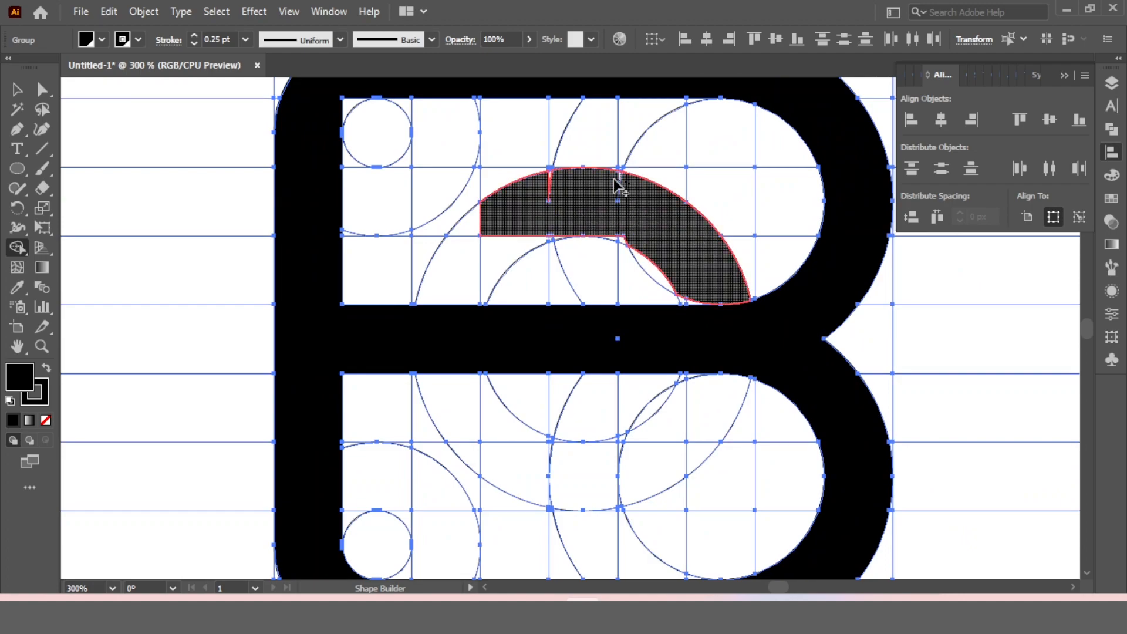
{"action": "mouse_move", "coordinate": [531, 210]}
{"action": "left_mouse_down"}
{"action": "mouse_move", "coordinate": [611, 233]}
{"action": "mouse_move", "coordinate": [500, 242]}
{"action": "mouse_move", "coordinate": [452, 270]}
{"action": "mouse_move", "coordinate": [467, 254]}
{"action": "mouse_move", "coordinate": [472, 305]}
{"action": "left_mouse_up"}
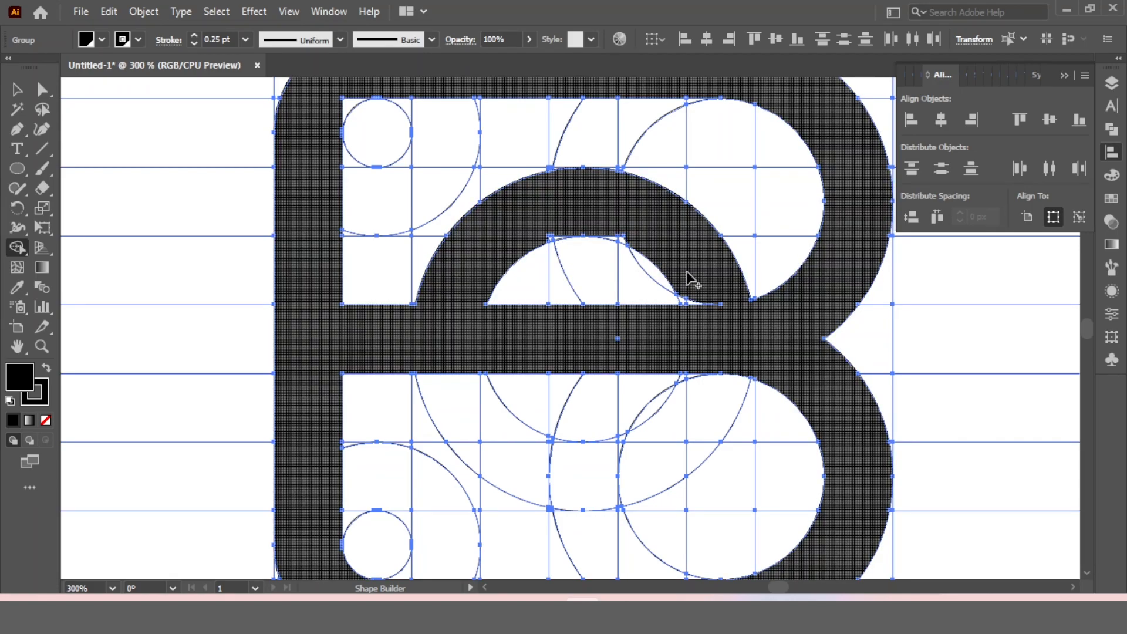
{"action": "scroll", "coordinate": [611, 241], "scroll_direction": "up", "scroll_amount": 2}
{"action": "mouse_move", "coordinate": [650, 258]}
{"action": "left_mouse_down"}
{"action": "mouse_move", "coordinate": [608, 239]}
{"action": "mouse_move", "coordinate": [496, 249]}
{"action": "left_mouse_up"}
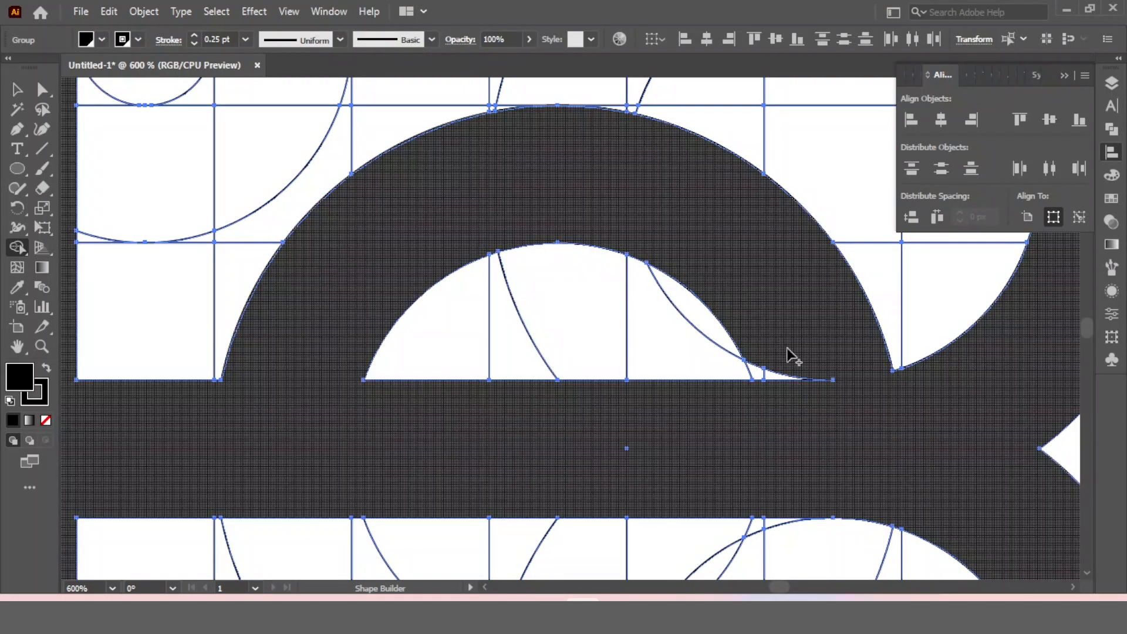
{"action": "mouse_move", "coordinate": [760, 367]}
{"action": "left_mouse_down"}
{"action": "mouse_move", "coordinate": [779, 351]}
{"action": "mouse_move", "coordinate": [783, 398]}
{"action": "left_mouse_up"}
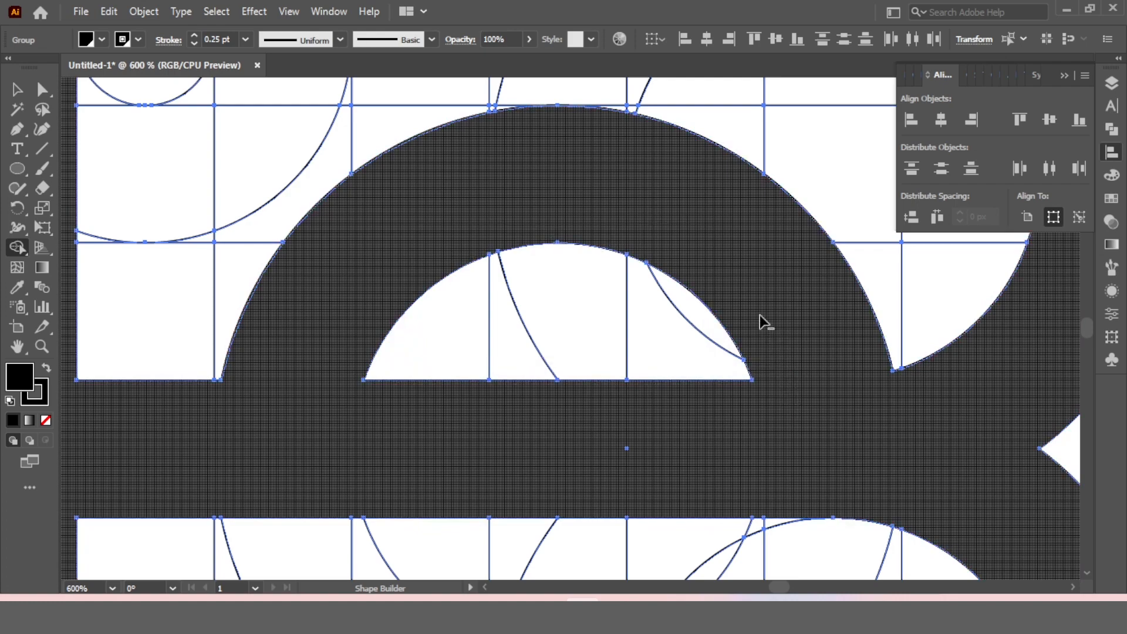
{"action": "scroll", "coordinate": [763, 321], "scroll_direction": "down", "scroll_amount": 1}
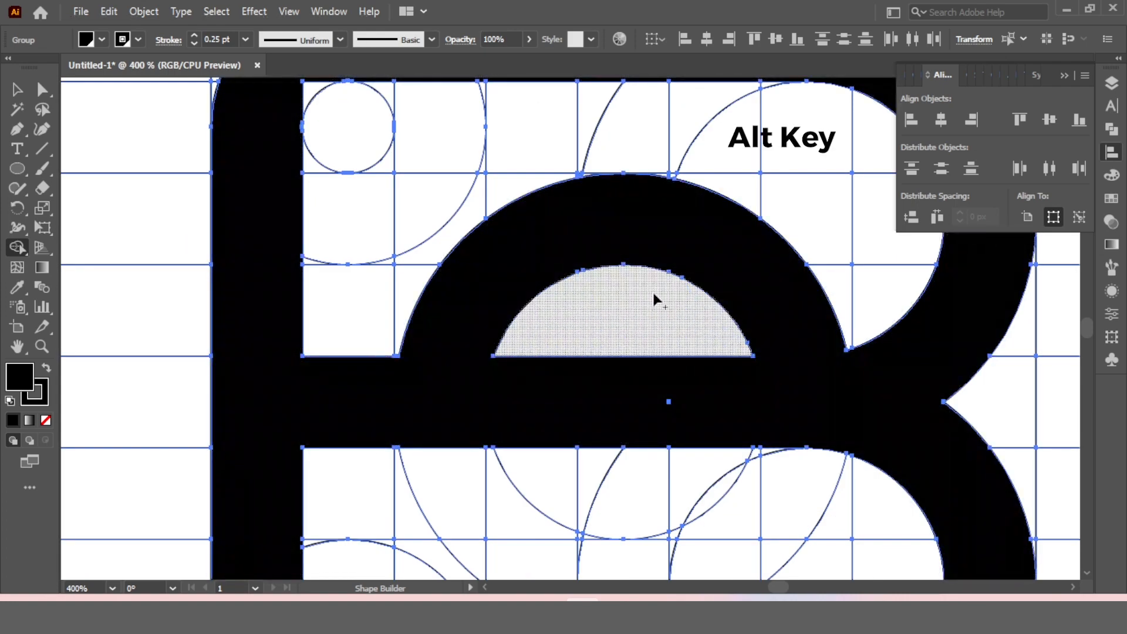
Merge the lower half of the central ring into the black shape, leaving its right end open to form a letter e.
{"action": "scroll", "coordinate": [652, 302], "scroll_direction": "down", "scroll_amount": 3}
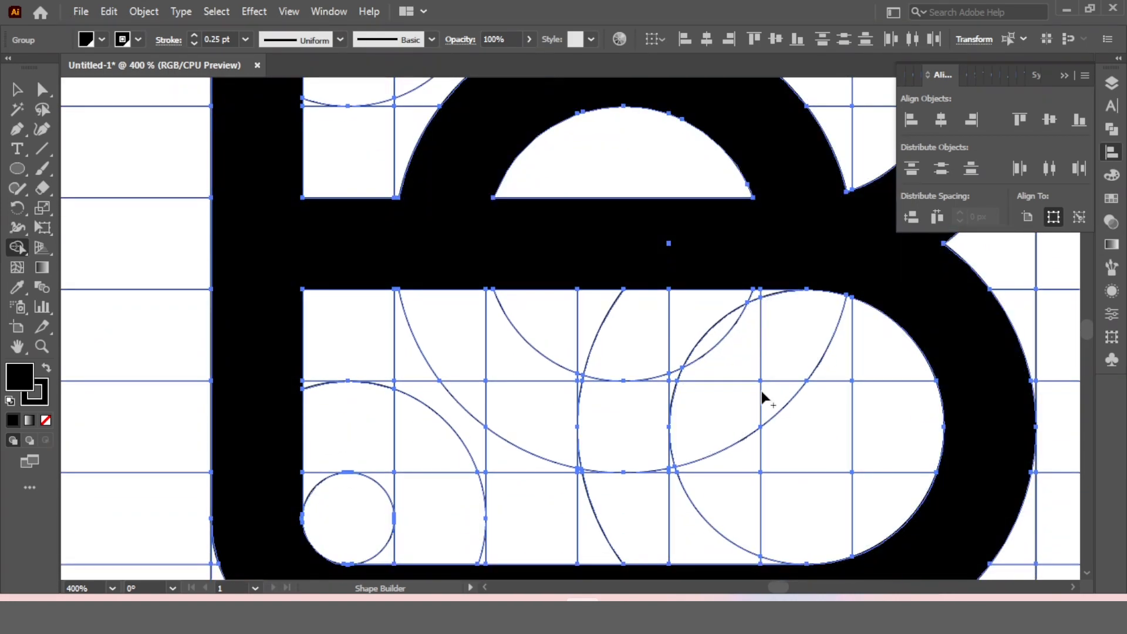
{"action": "mouse_move", "coordinate": [759, 409]}
{"action": "left_mouse_down"}
{"action": "mouse_move", "coordinate": [662, 422]}
{"action": "mouse_move", "coordinate": [578, 429]}
{"action": "left_mouse_up"}
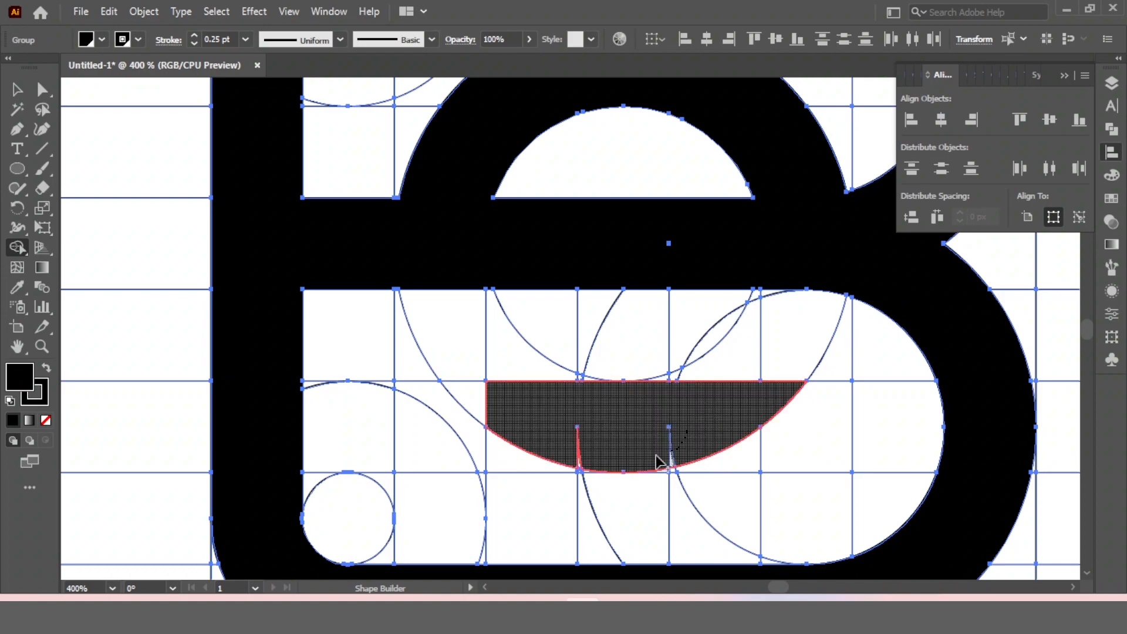
{"action": "mouse_move", "coordinate": [656, 462]}
{"action": "left_mouse_down"}
{"action": "mouse_move", "coordinate": [516, 410]}
{"action": "mouse_move", "coordinate": [453, 327]}
{"action": "mouse_move", "coordinate": [453, 272]}
{"action": "left_mouse_up"}
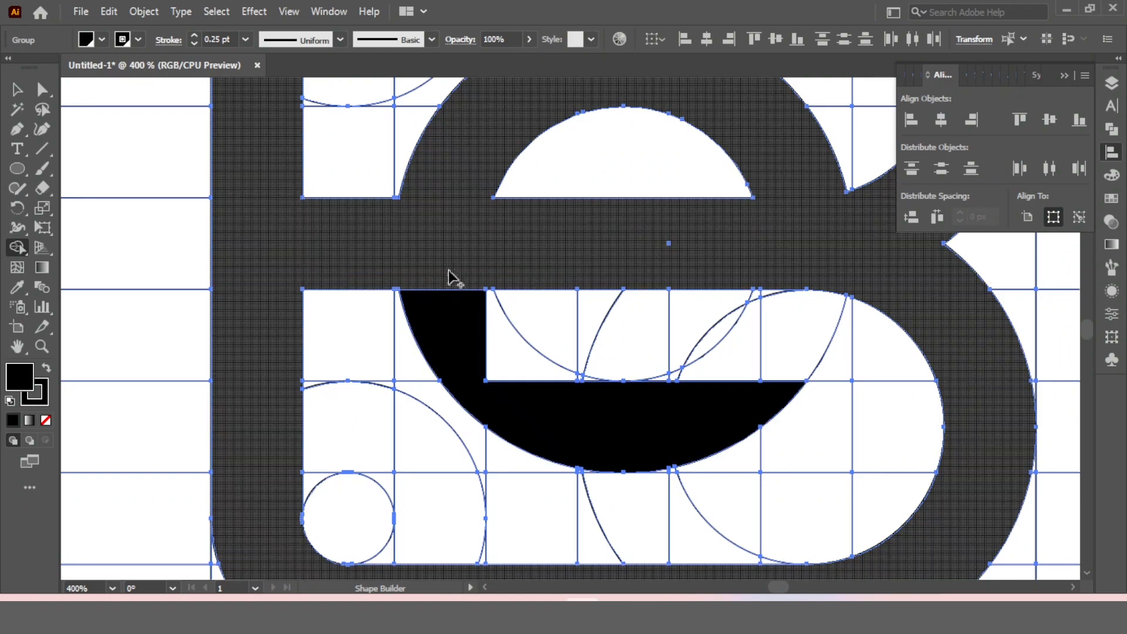
{"action": "left_click_drag", "start_coordinate": [463, 339], "coordinate": [528, 334]}
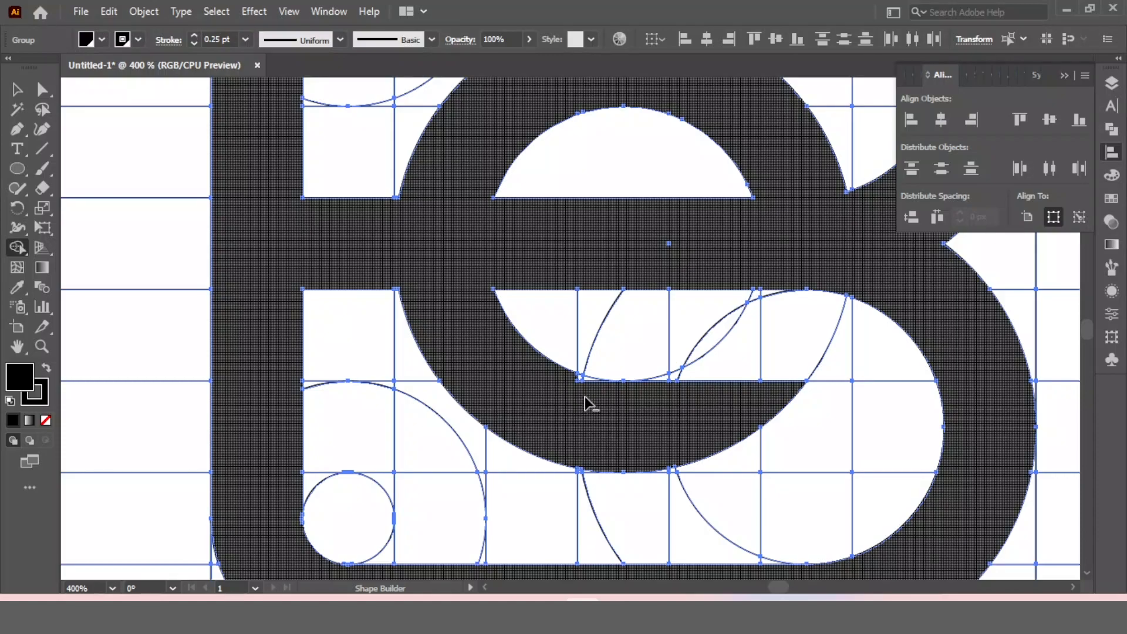
{"action": "scroll", "coordinate": [584, 405], "scroll_direction": "up", "scroll_amount": 1}
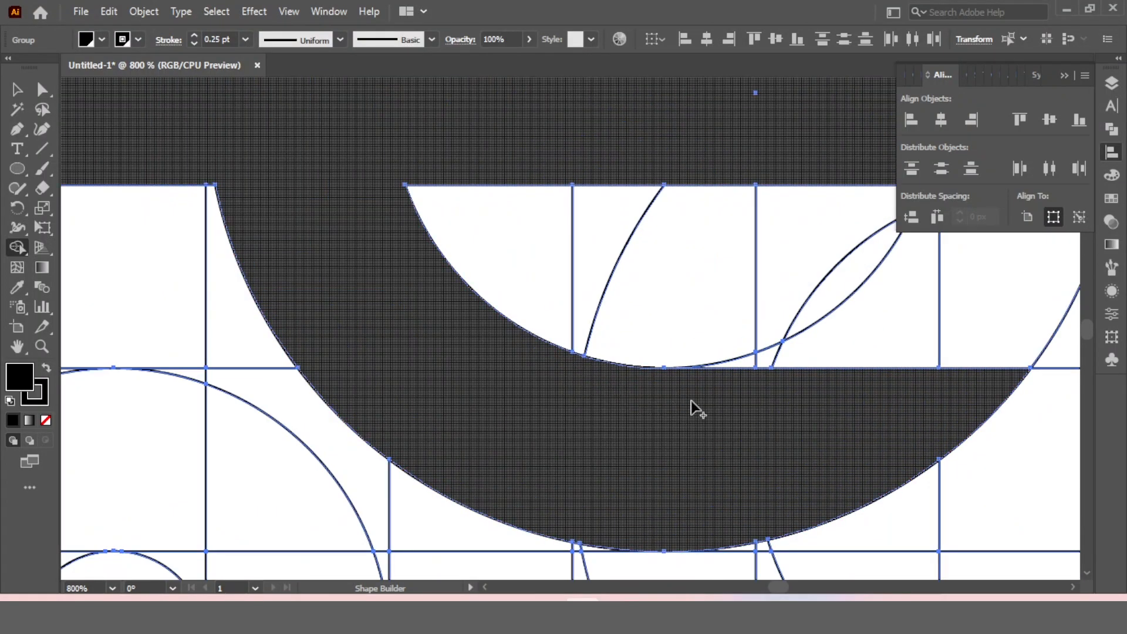
{"action": "scroll", "coordinate": [694, 392], "scroll_direction": "down", "scroll_amount": 1}
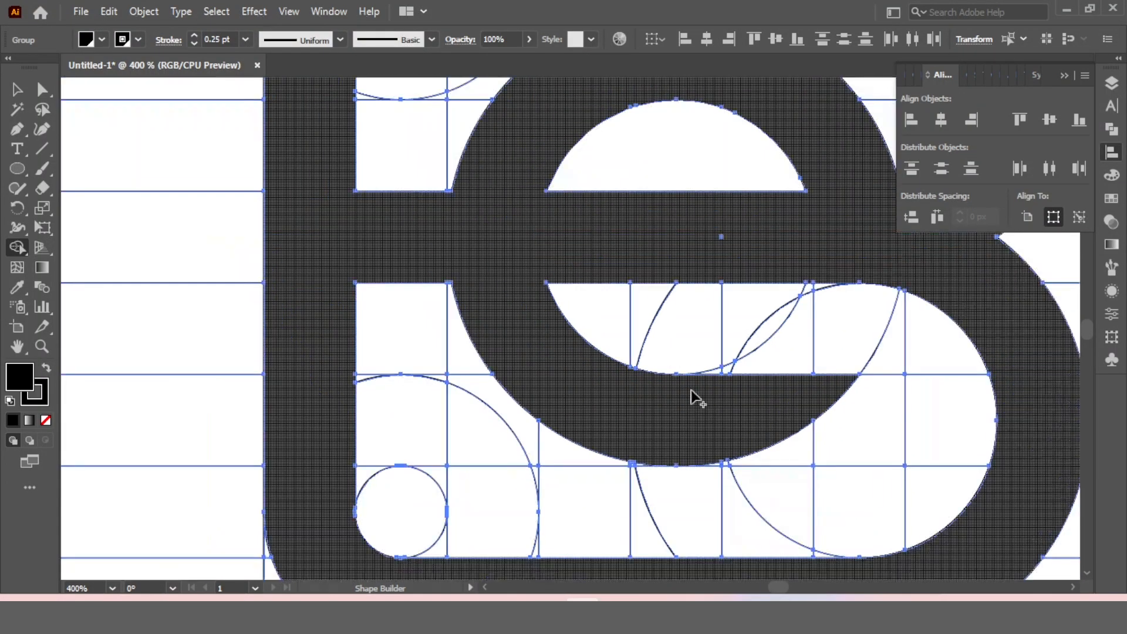
{"action": "scroll", "coordinate": [682, 392], "scroll_direction": "down", "scroll_amount": 1}
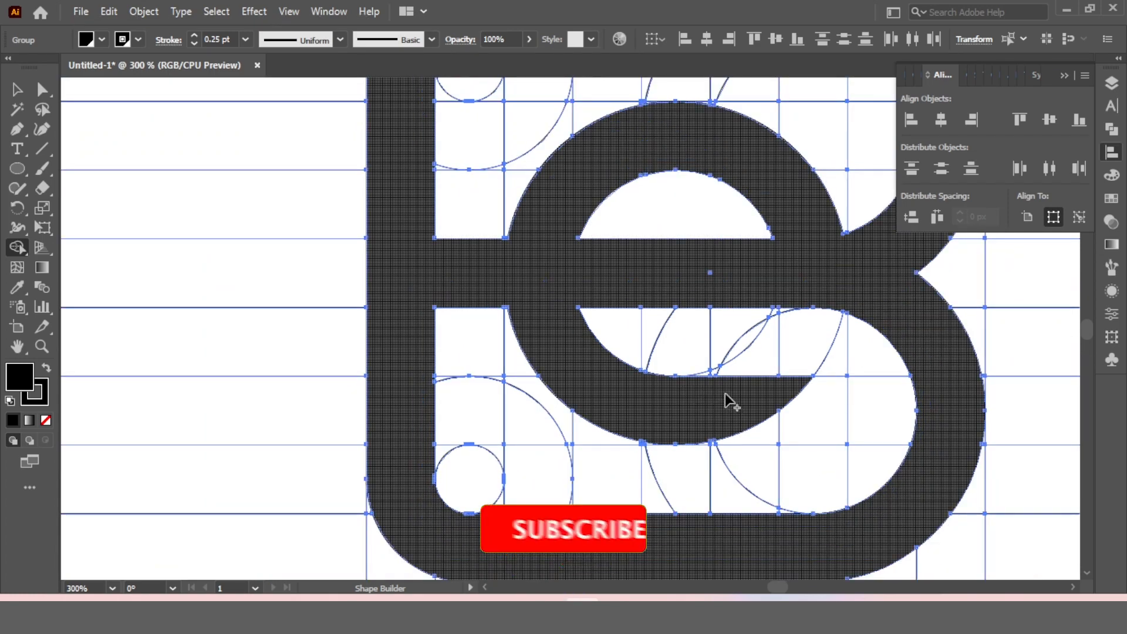
{"action": "scroll", "coordinate": [698, 401], "scroll_direction": "down", "scroll_amount": 1}
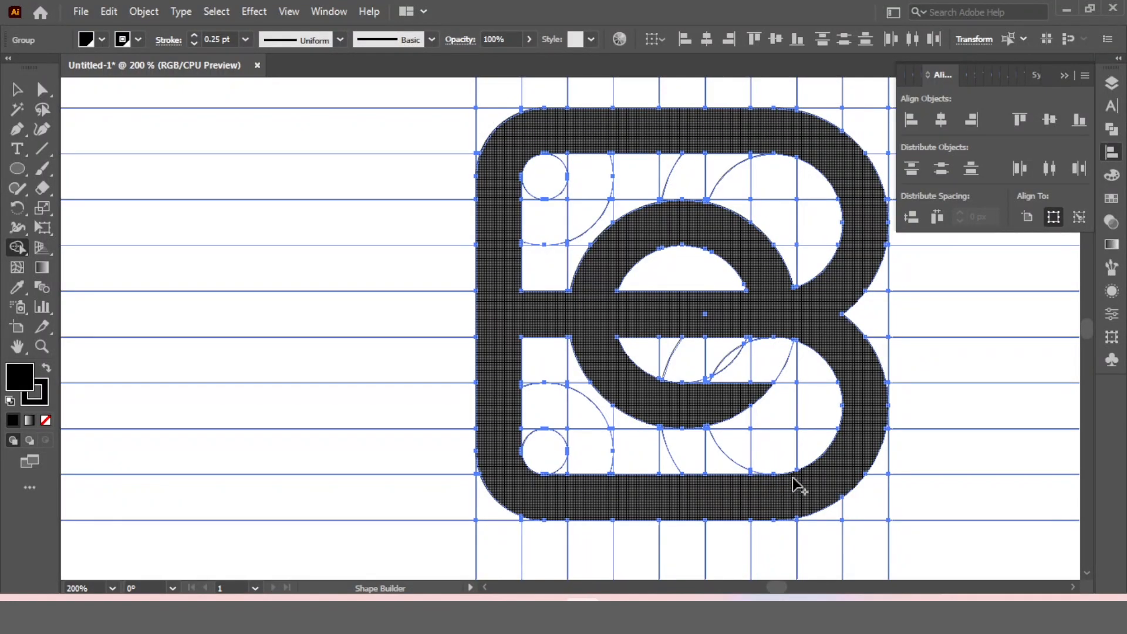
Select only the merged black shape with Direct Selection and cut it out of the construction grid.
{"action": "left_click", "coordinate": [17, 90]}
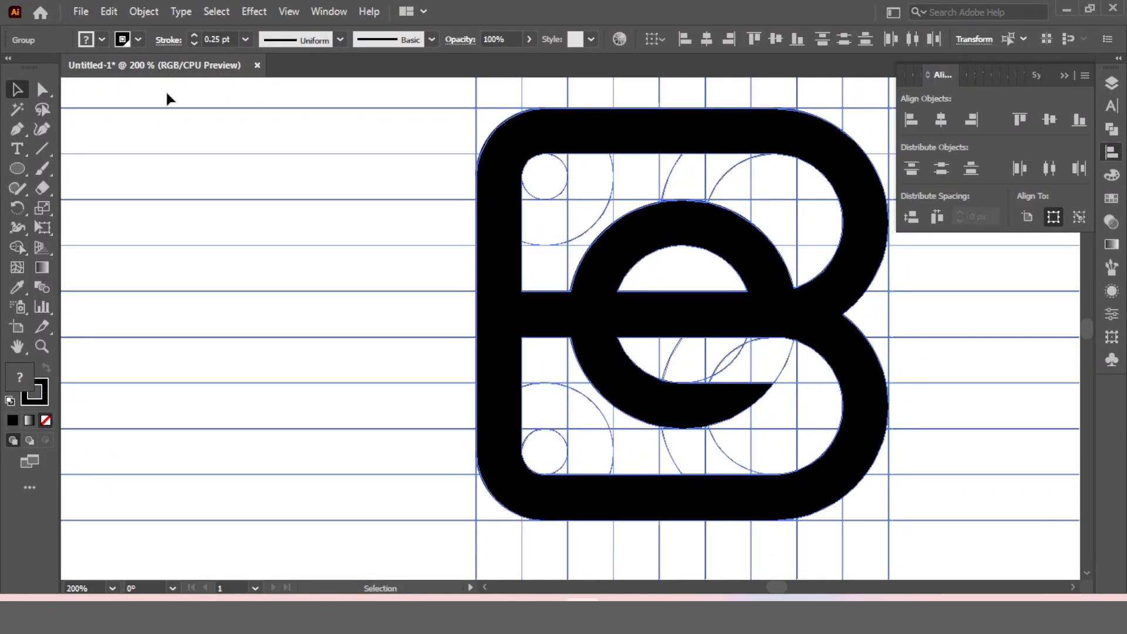
{"action": "left_click", "coordinate": [166, 99]}
{"action": "left_click", "coordinate": [42, 89]}
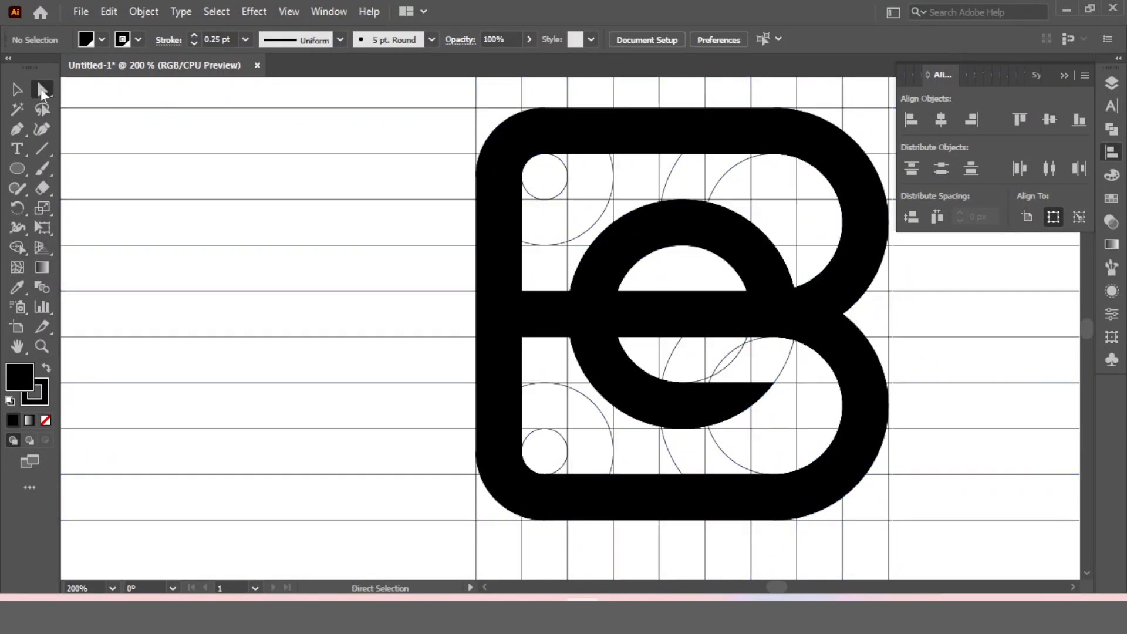
{"action": "left_click", "coordinate": [566, 140]}
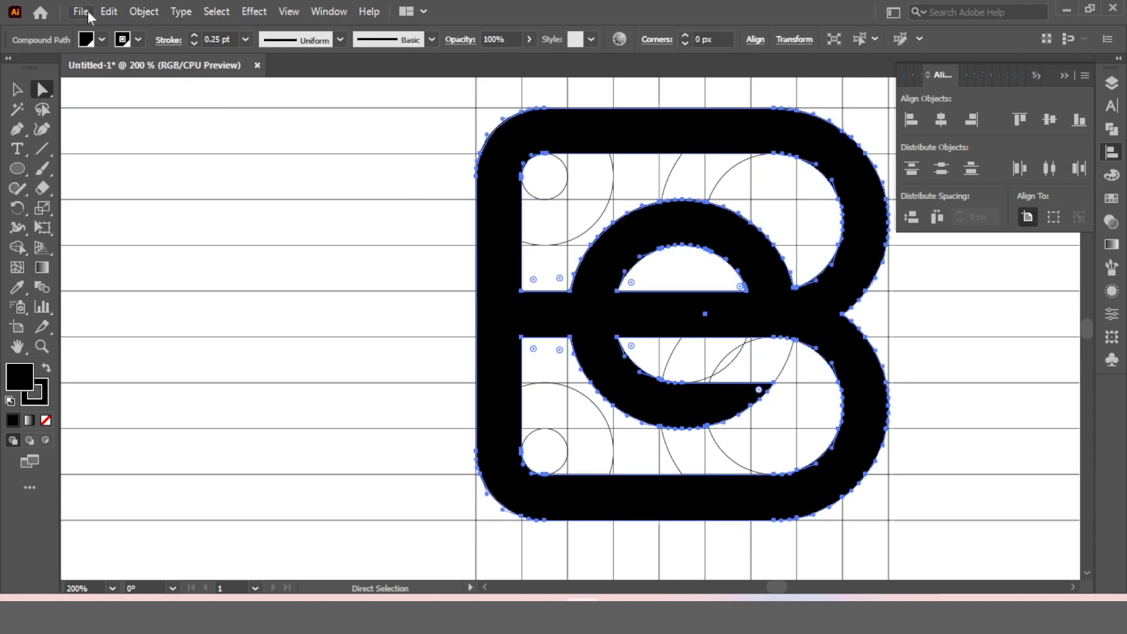
{"action": "left_click", "coordinate": [109, 12]}
{"action": "left_click", "coordinate": [139, 74]}
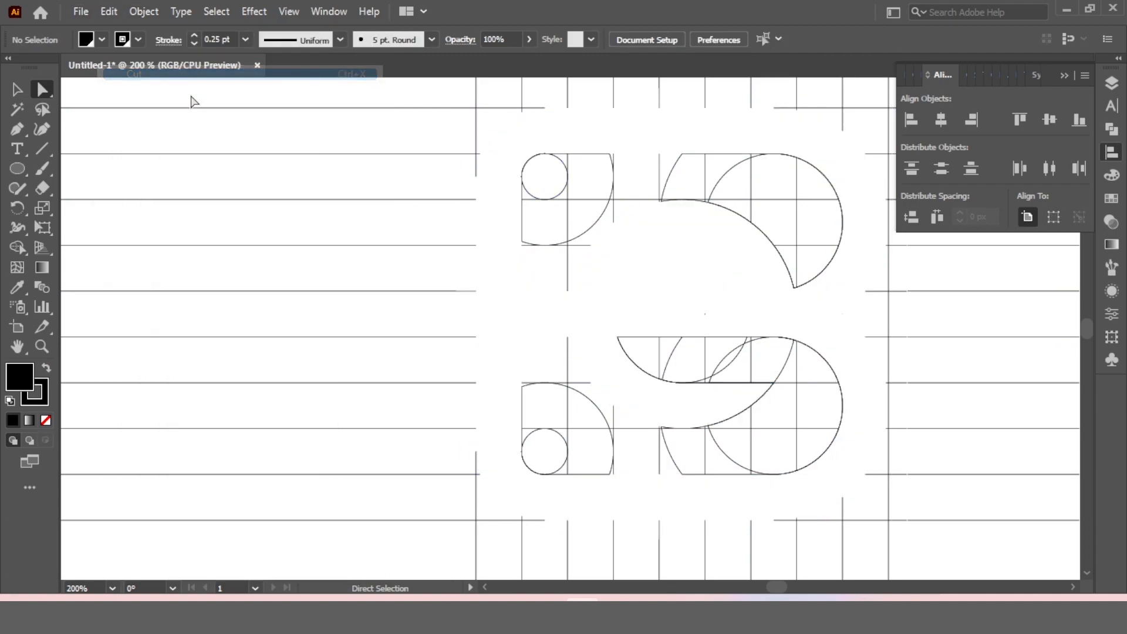
Delete all remaining construction grid lines and shapes, leaving the artboard empty.
{"action": "scroll", "coordinate": [409, 239], "scroll_direction": "down", "scroll_amount": 2}
{"action": "left_click_drag", "start_coordinate": [372, 128], "coordinate": [801, 484]}
{"action": "key", "text": "Delete"}
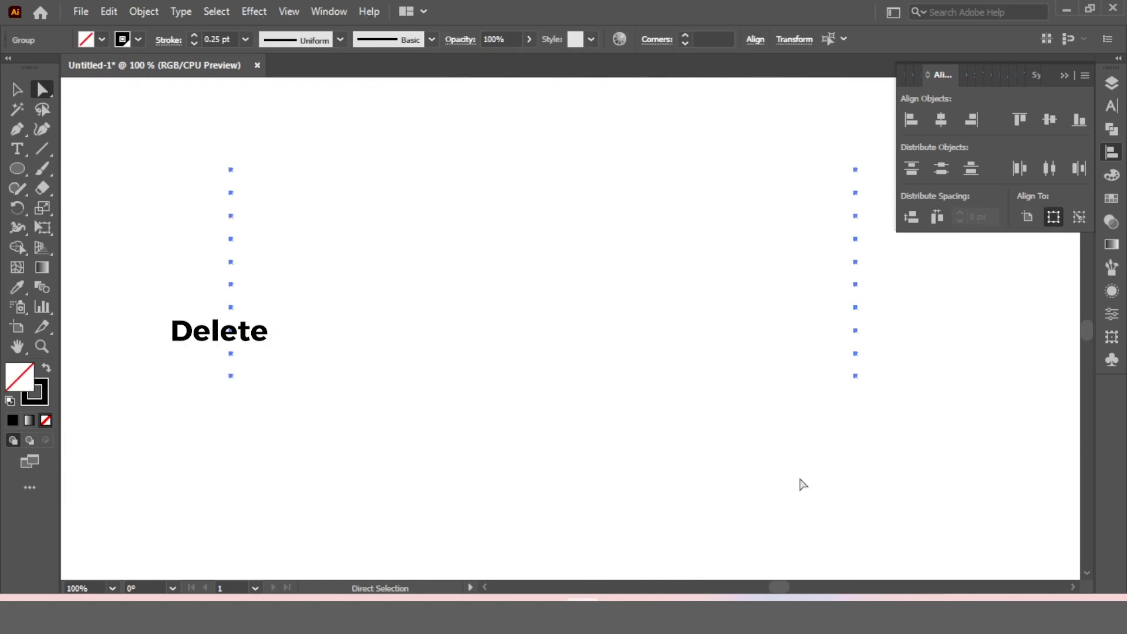
{"action": "left_click", "coordinate": [801, 484]}
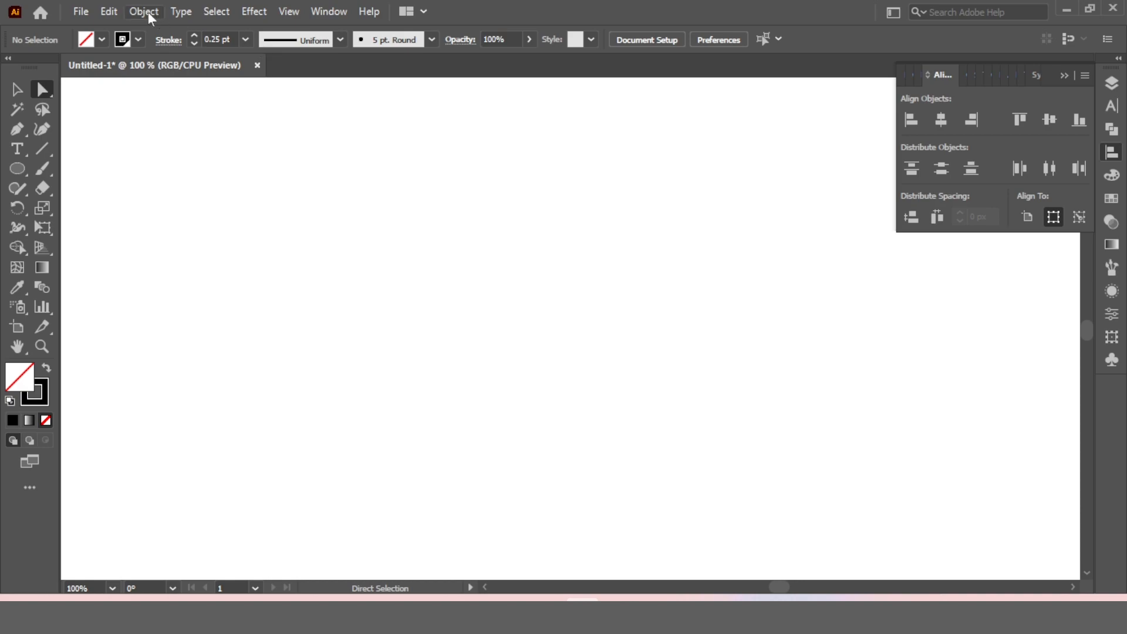
Paste the cut black monogram back onto the artboard at its original position and deselect it.
{"action": "left_click", "coordinate": [108, 11]}
{"action": "left_click", "coordinate": [175, 131]}
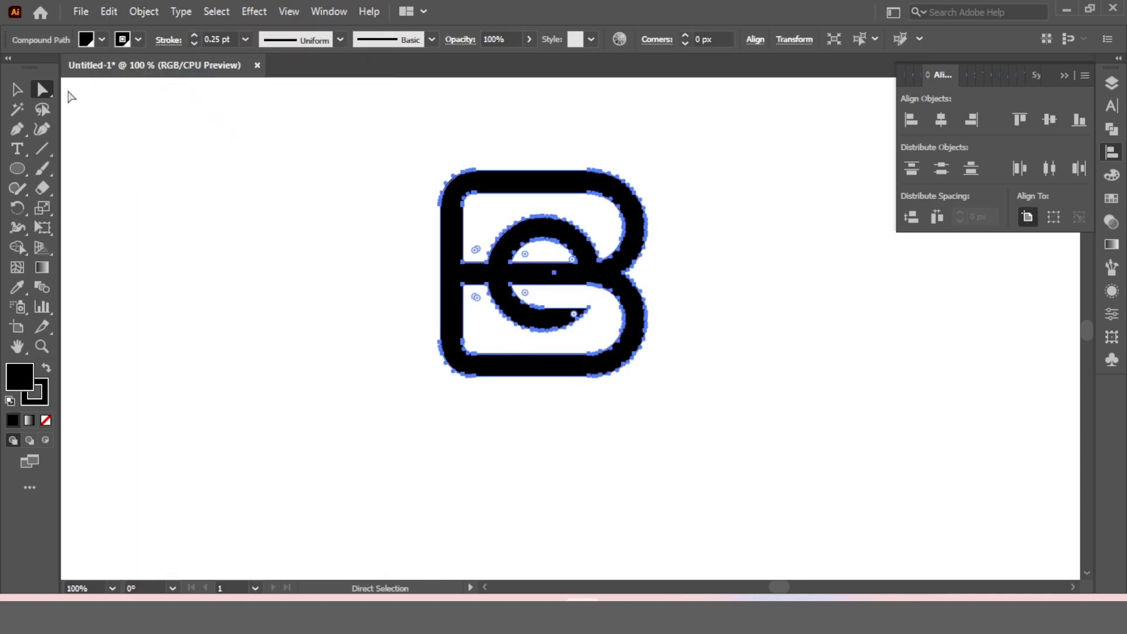
{"action": "left_click", "coordinate": [16, 89]}
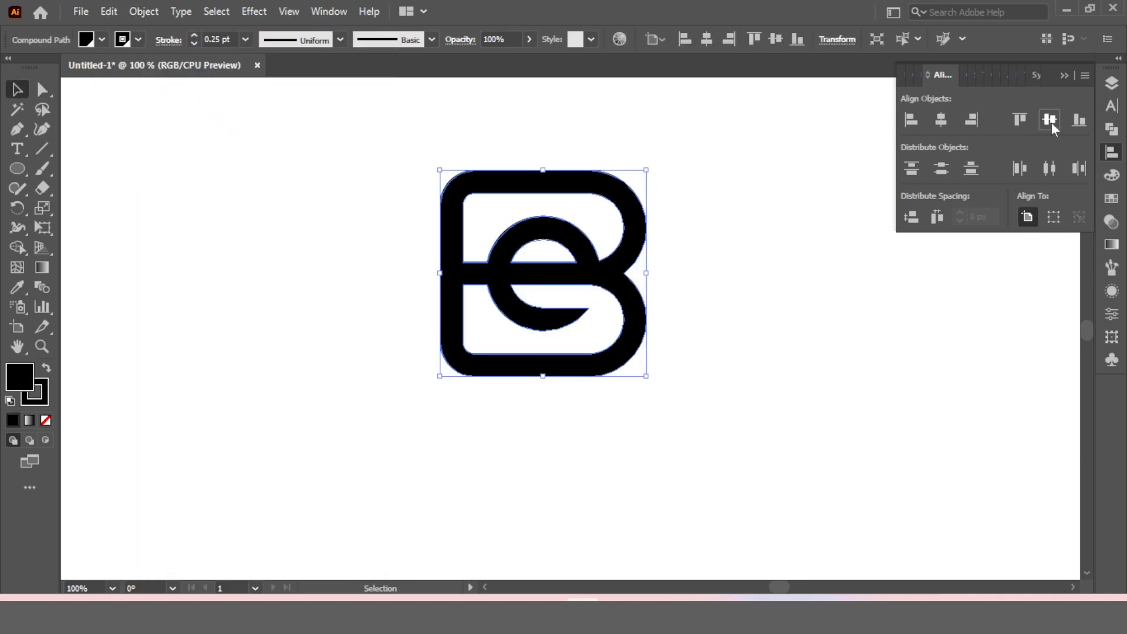
{"action": "left_click", "coordinate": [793, 134]}
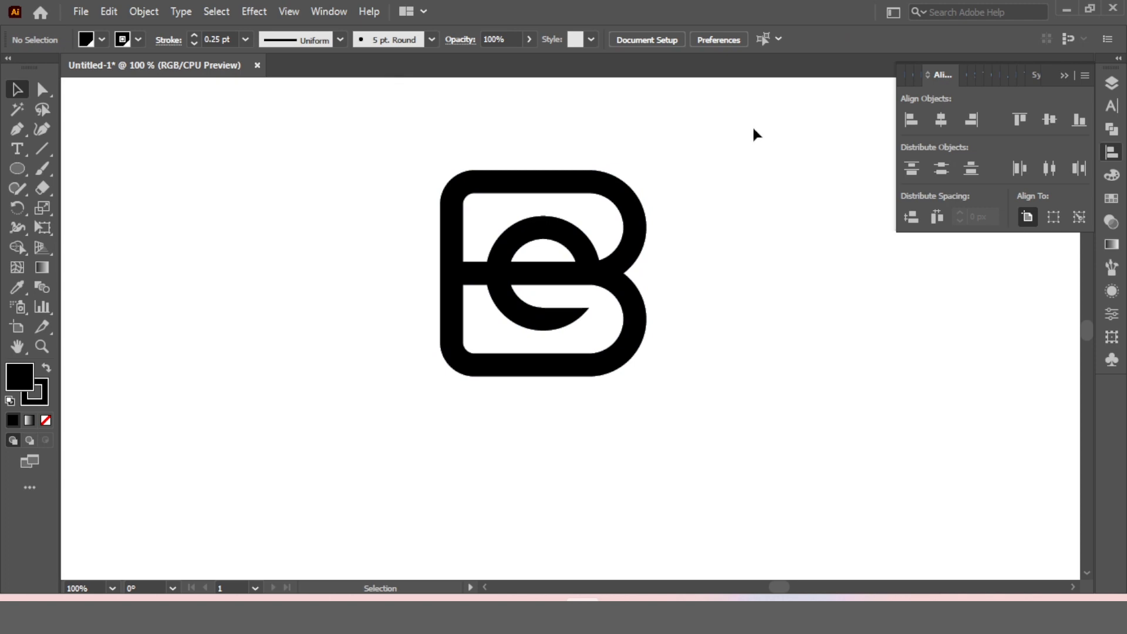
Remove the monogram's stroke and fill it with the yellow-to-orange gradient swatch.
{"action": "left_click_drag", "start_coordinate": [738, 134], "coordinate": [438, 384]}
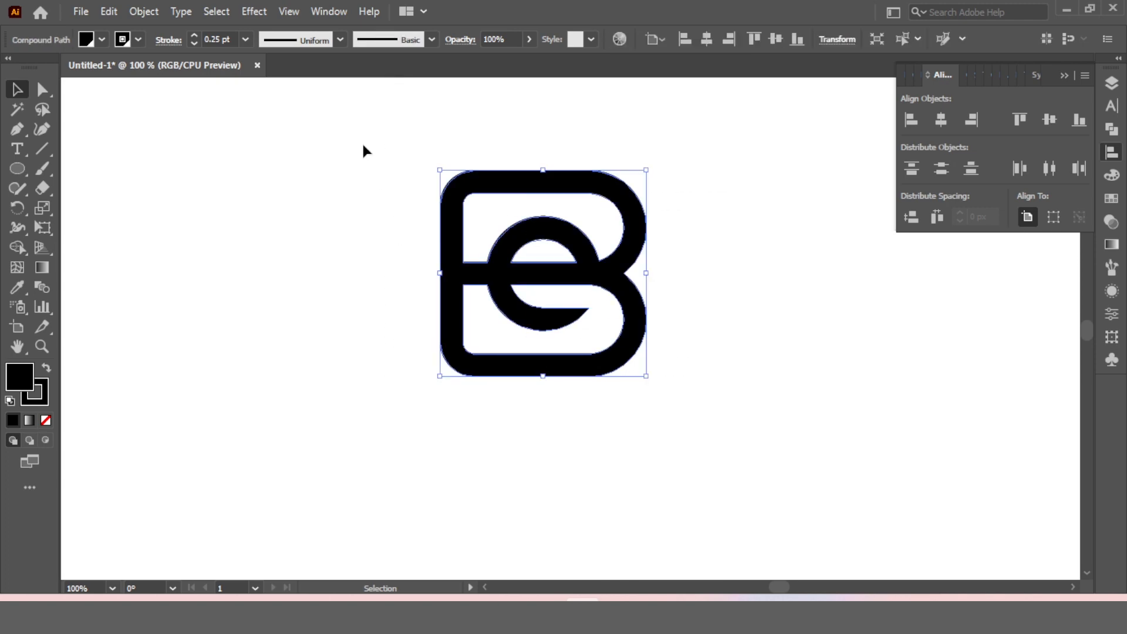
{"action": "left_click", "coordinate": [138, 40]}
{"action": "left_click", "coordinate": [12, 72]}
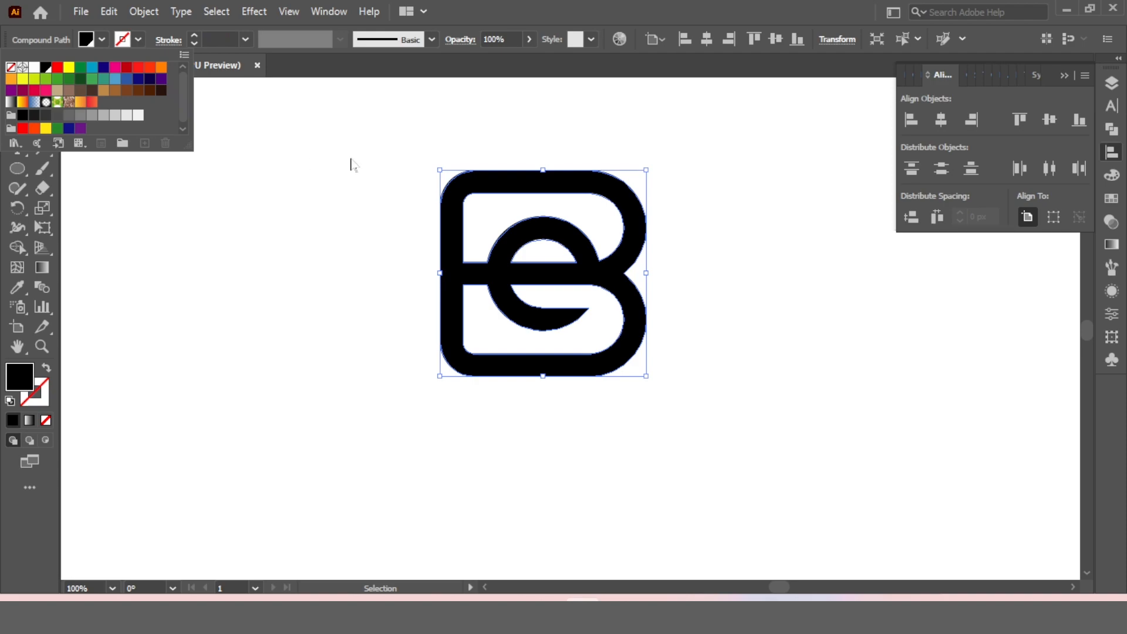
{"action": "left_click_drag", "start_coordinate": [412, 185], "coordinate": [669, 410]}
{"action": "left_click", "coordinate": [119, 43]}
{"action": "left_click", "coordinate": [80, 103]}
{"action": "left_click", "coordinate": [722, 149]}
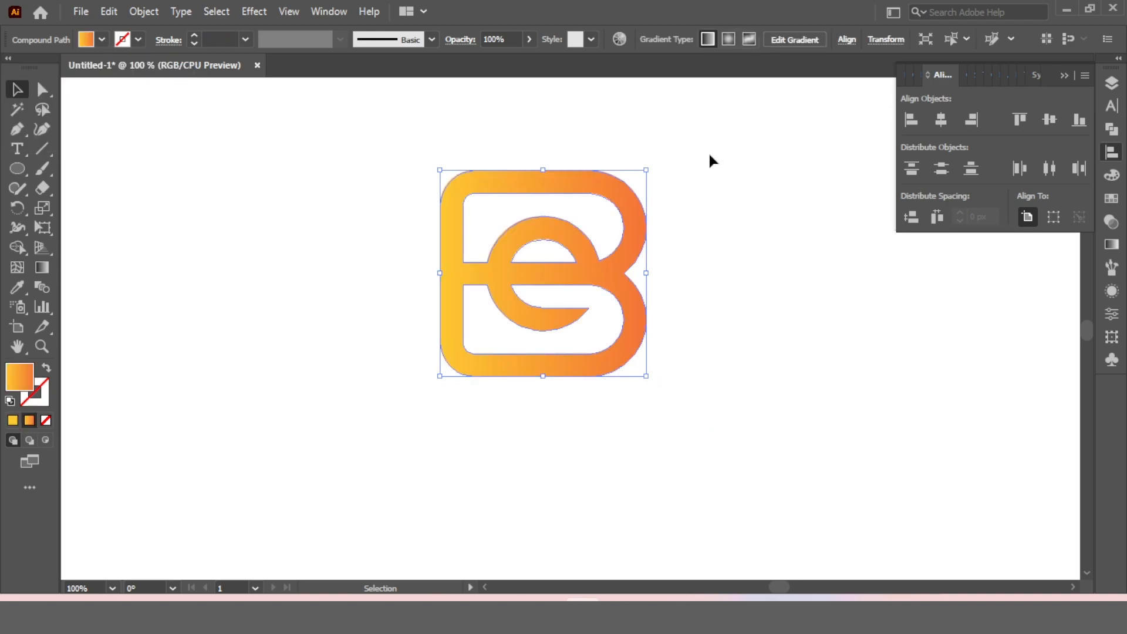
Set the monogram's gradient angle to 90° so orange runs down to yellow.
{"action": "left_click", "coordinate": [1112, 244]}
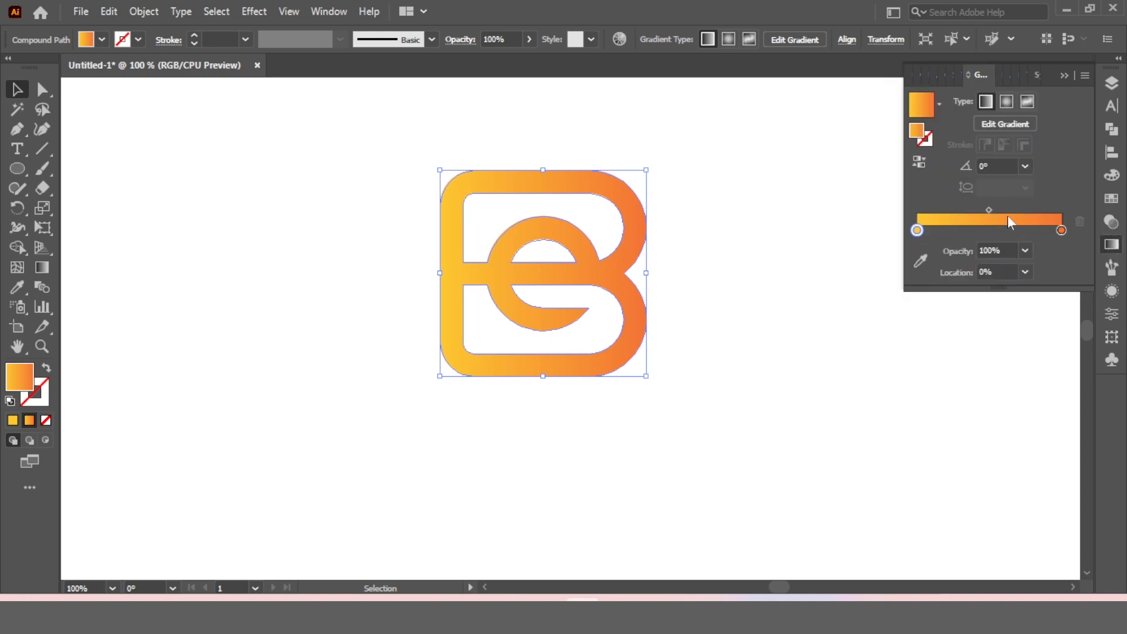
{"action": "left_click", "coordinate": [1025, 167]}
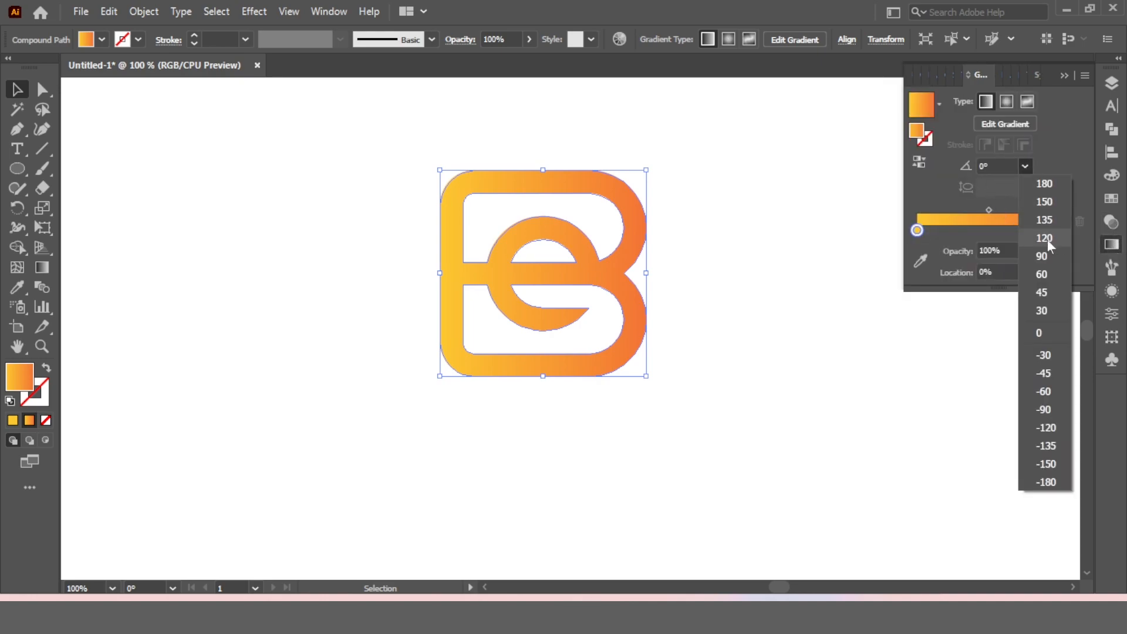
{"action": "left_click", "coordinate": [1044, 254]}
{"action": "left_click", "coordinate": [756, 228]}
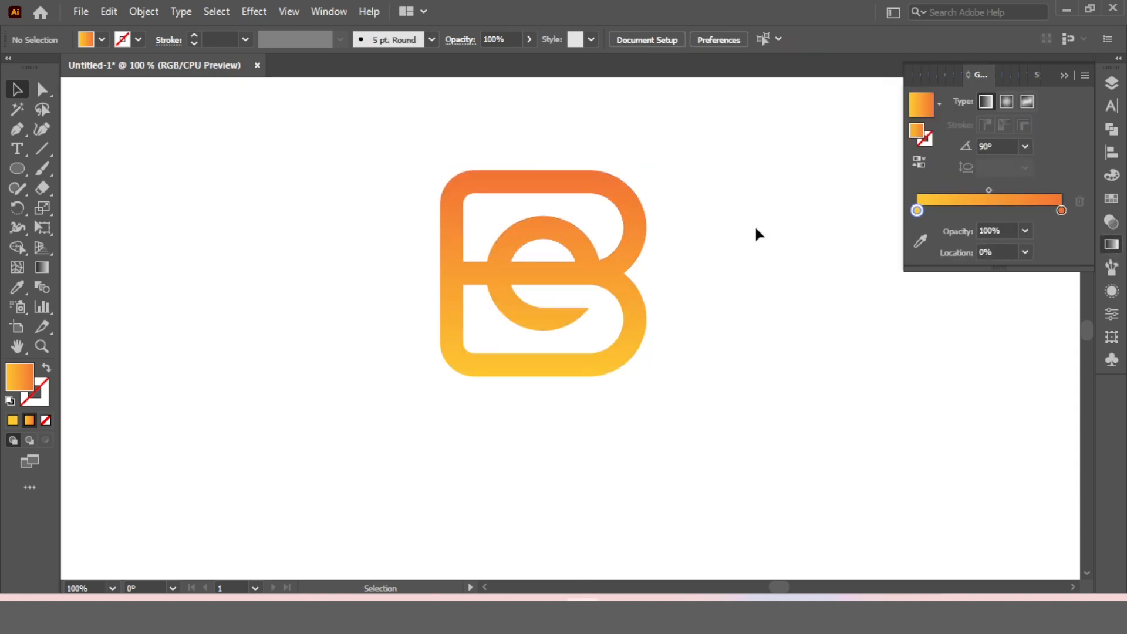
Scale the monogram up proportionally from its centre to about 40% of the artboard's height.
{"action": "key", "text": "ctrl+0"}
{"action": "left_click", "coordinate": [621, 307]}
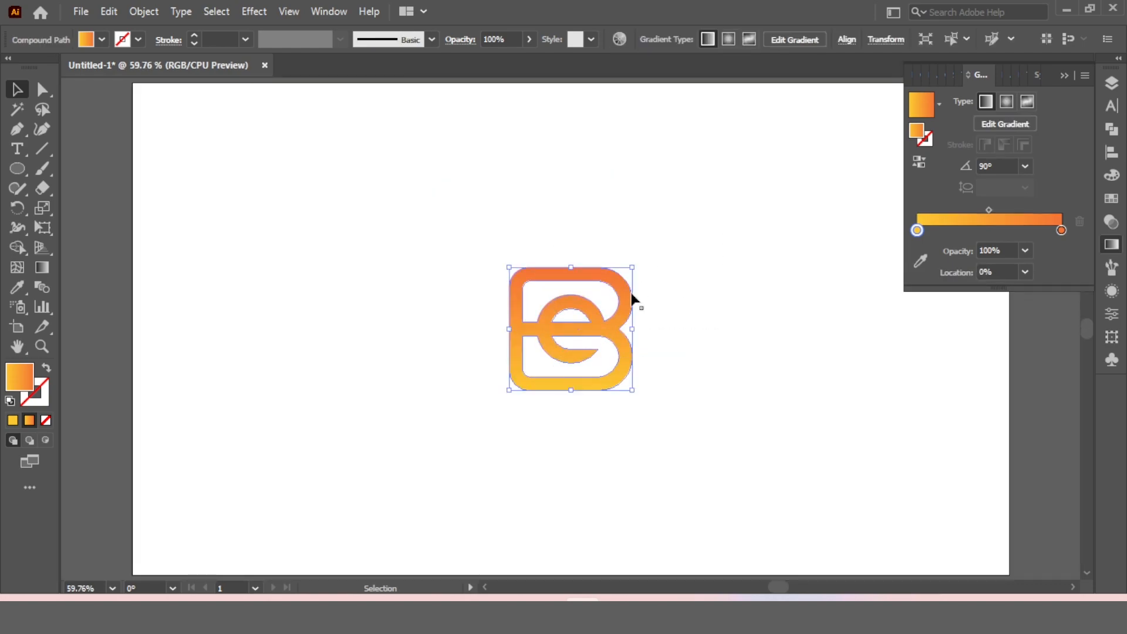
{"action": "left_click_drag", "start_coordinate": [634, 268], "coordinate": [675, 228]}
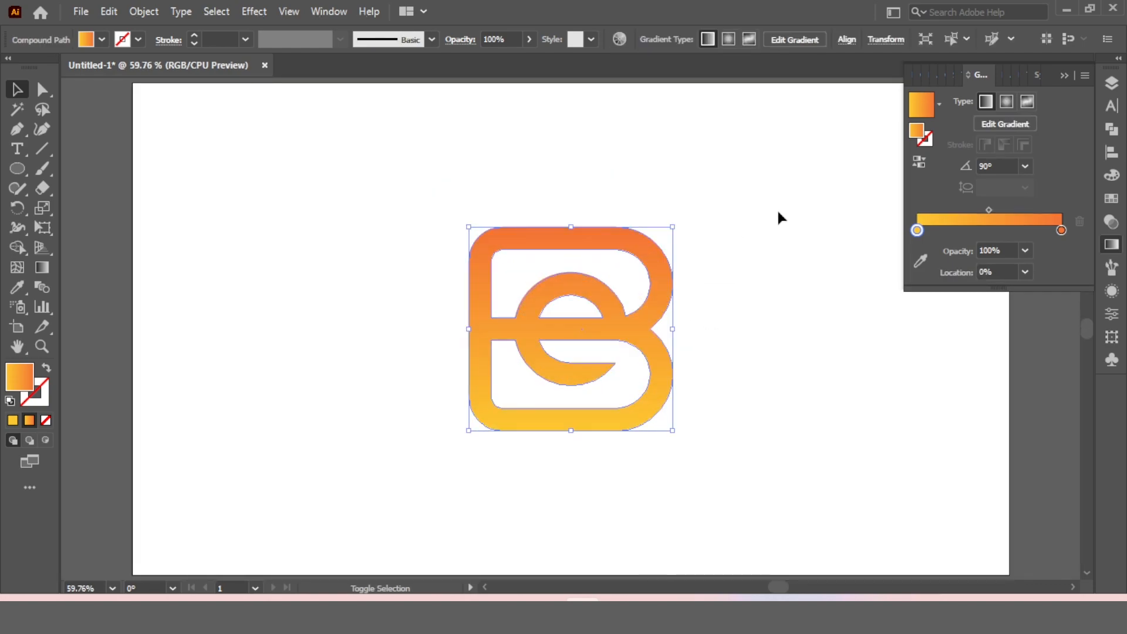
{"action": "left_click", "coordinate": [1064, 76]}
{"action": "left_click", "coordinate": [891, 176]}
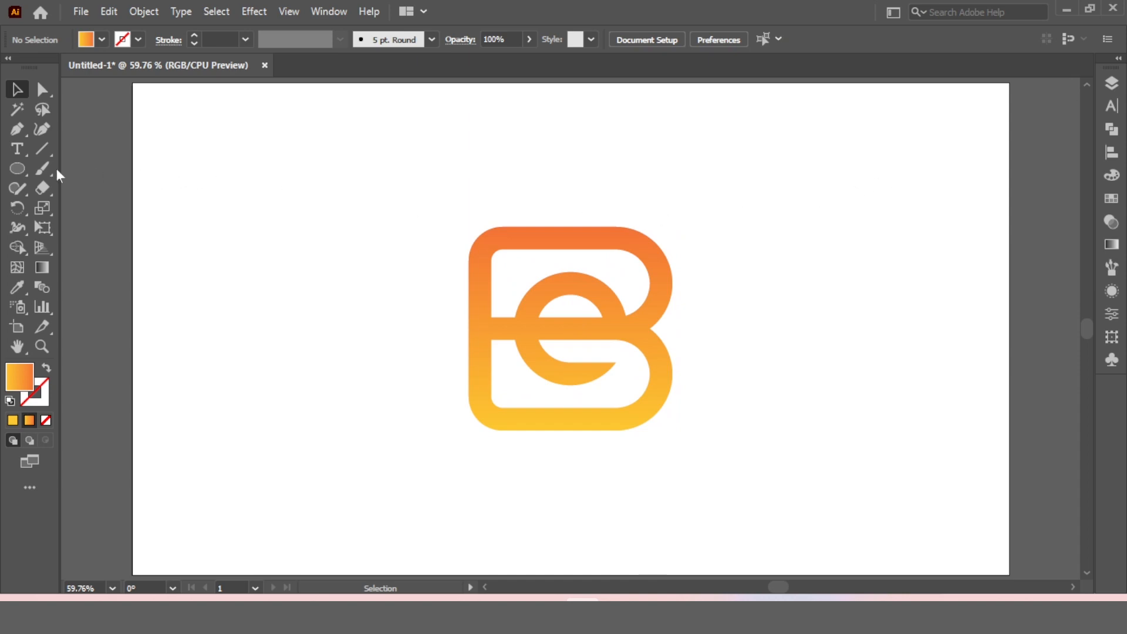
Draw a rectangle covering the whole artboard, filled with the red-to-orange gradient swatch and no stroke.
{"action": "left_click", "coordinate": [18, 171]}
{"action": "left_click_drag", "start_coordinate": [12, 167], "coordinate": [62, 170]}
{"action": "left_click", "coordinate": [102, 39]}
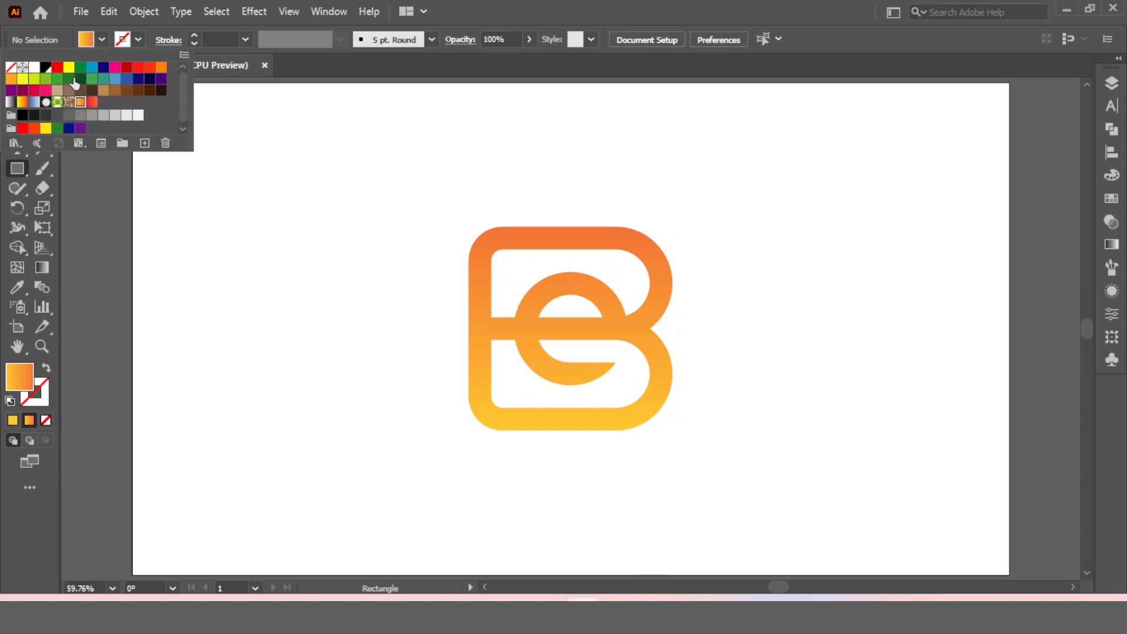
{"action": "left_click", "coordinate": [88, 107]}
{"action": "left_click", "coordinate": [157, 107]}
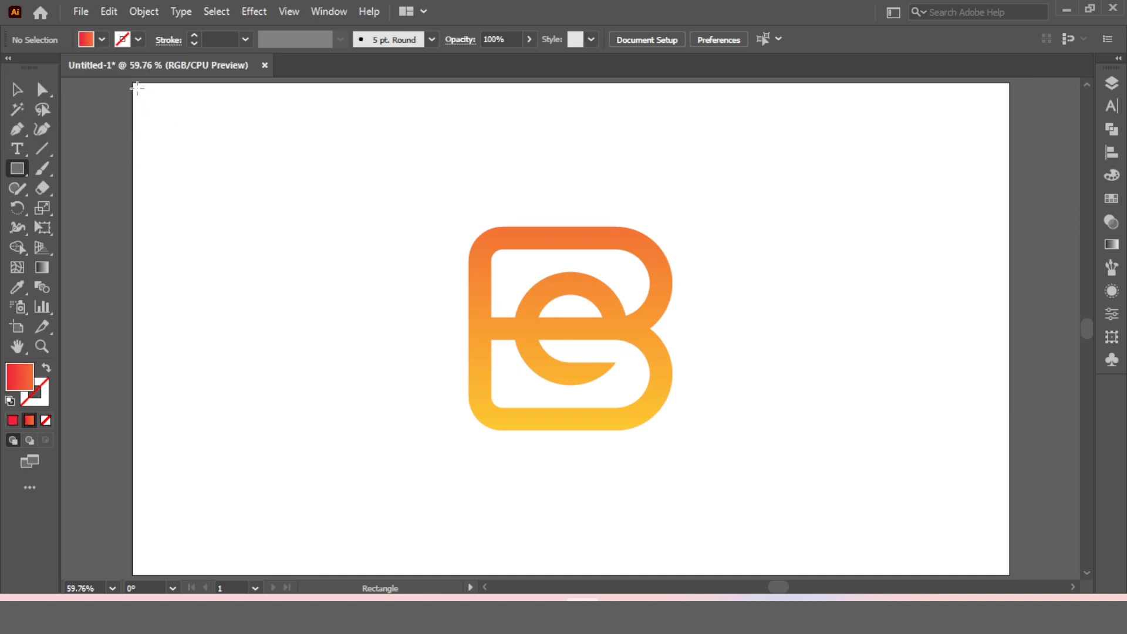
{"action": "left_click_drag", "start_coordinate": [133, 84], "coordinate": [1009, 572]}
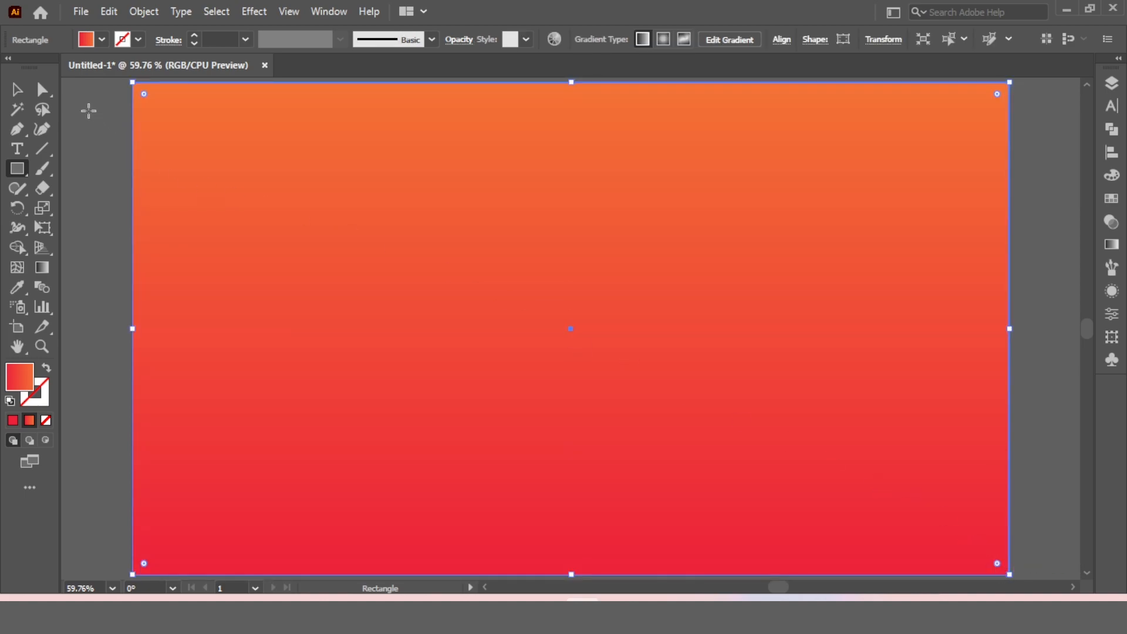
Send the gradient rectangle to the back so it lies behind the monogram.
{"action": "left_click", "coordinate": [13, 91]}
{"action": "right_click", "coordinate": [330, 165]}
{"action": "mouse_move", "coordinate": [482, 474]}
{"action": "left_click", "coordinate": [567, 510]}
{"action": "left_click", "coordinate": [1044, 235]}
{"action": "key", "text": "ctrl+z"}
Set the background rectangle's gradient angle to 0° and change its red colour stop to black (000000).
{"action": "left_click", "coordinate": [1111, 244]}
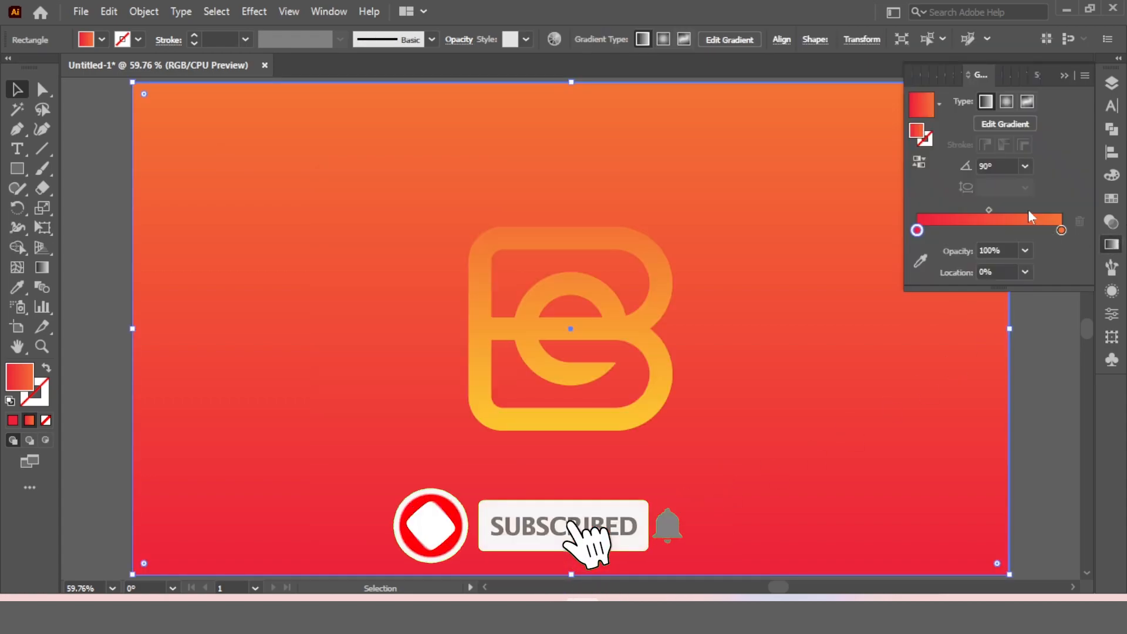
{"action": "left_click", "coordinate": [1025, 166]}
{"action": "left_click", "coordinate": [1050, 333]}
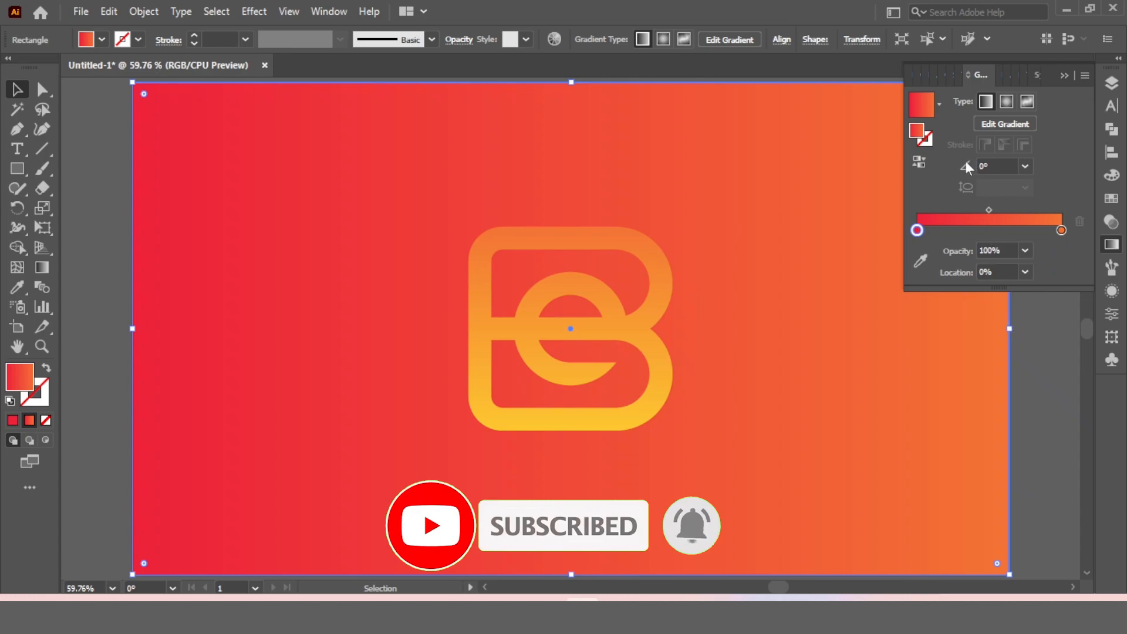
{"action": "double_click", "coordinate": [916, 231]}
{"action": "left_click", "coordinate": [876, 374]}
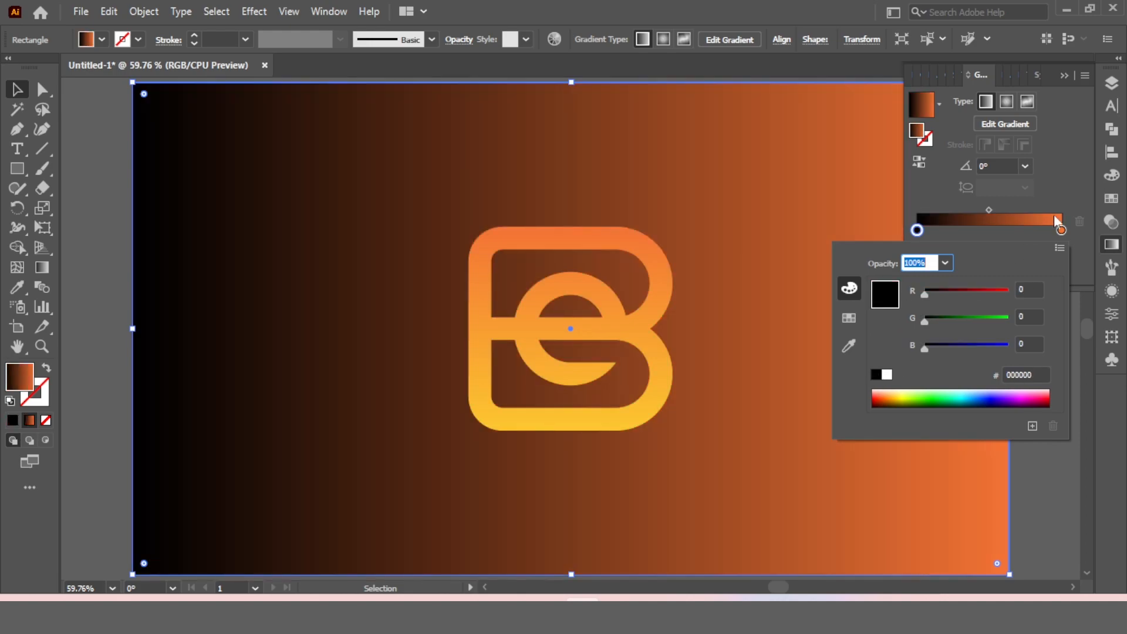
{"action": "left_click", "coordinate": [1061, 118]}
{"action": "left_click", "coordinate": [1063, 75]}
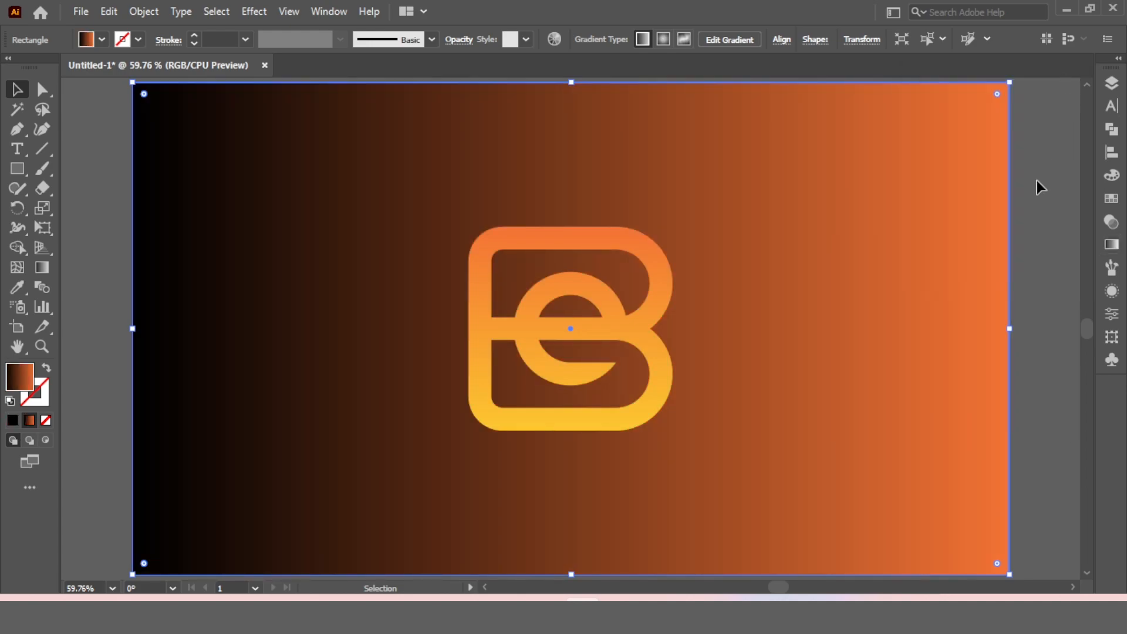
{"action": "left_click", "coordinate": [1038, 183]}
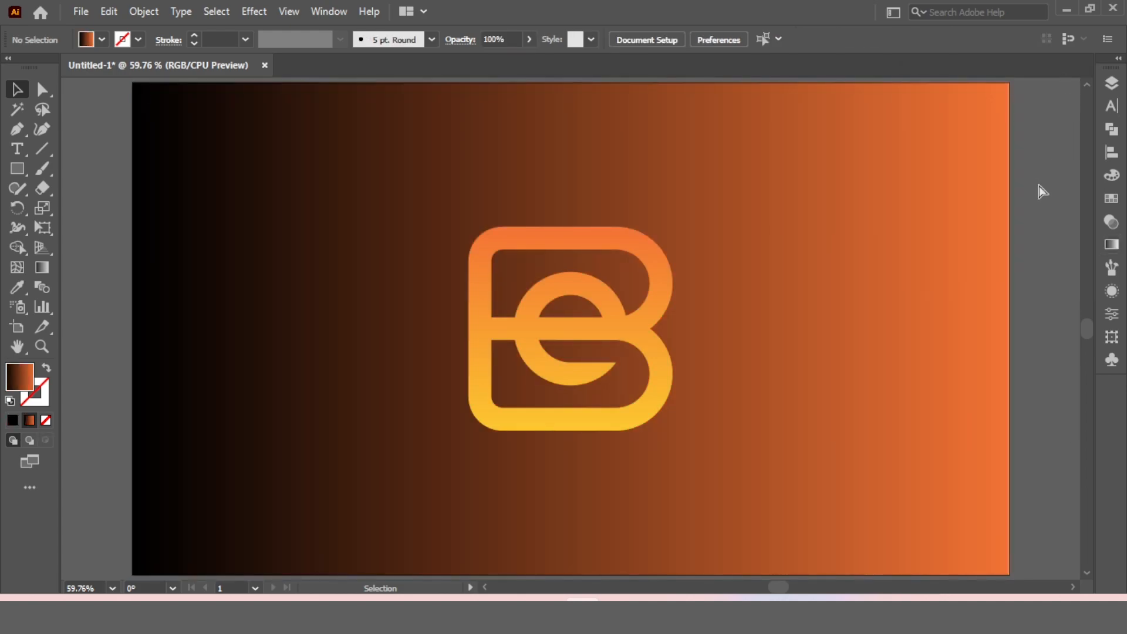
Set the background gradient's angle to -90° so black fades down to orange, and deselect the rectangle.
{"action": "left_click", "coordinate": [760, 214]}
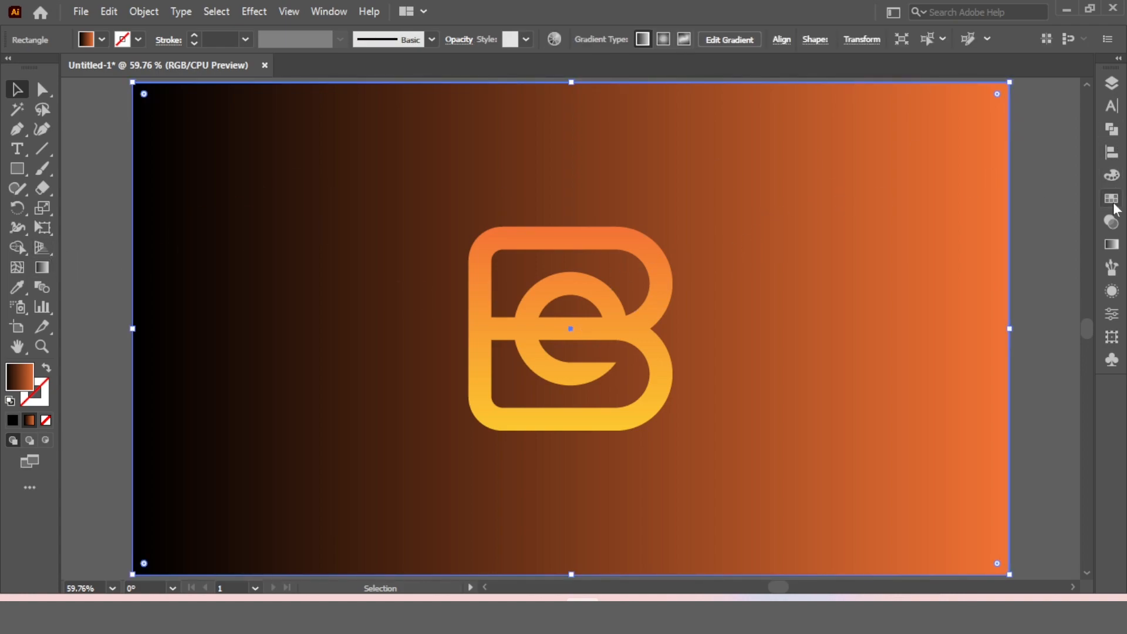
{"action": "left_click", "coordinate": [1111, 244]}
{"action": "left_click", "coordinate": [1024, 166]}
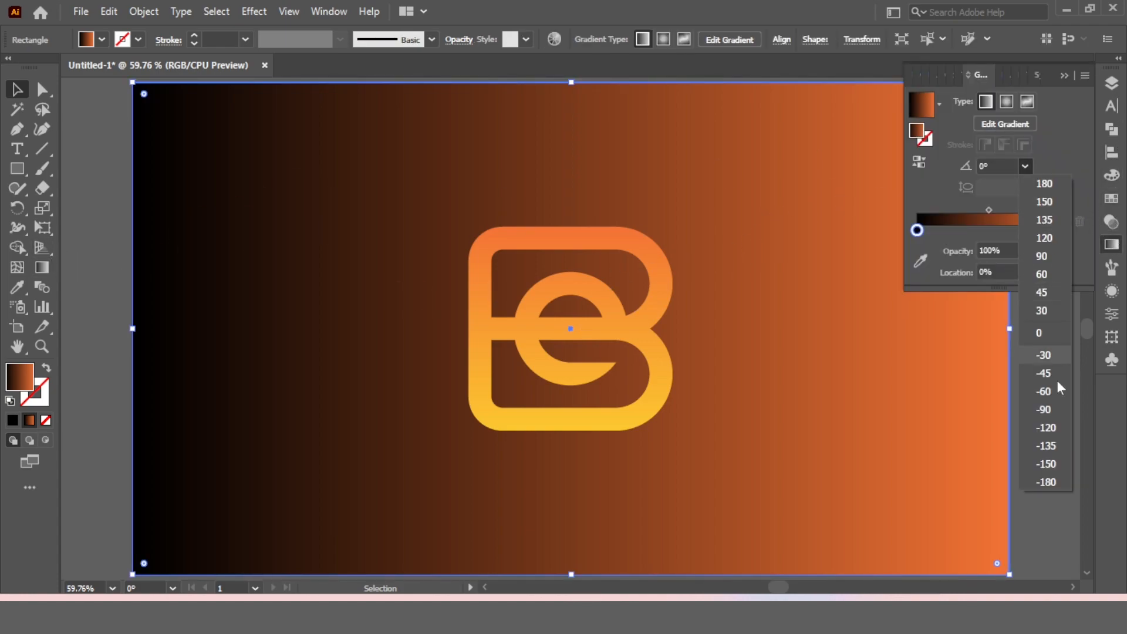
{"action": "left_click", "coordinate": [1044, 410]}
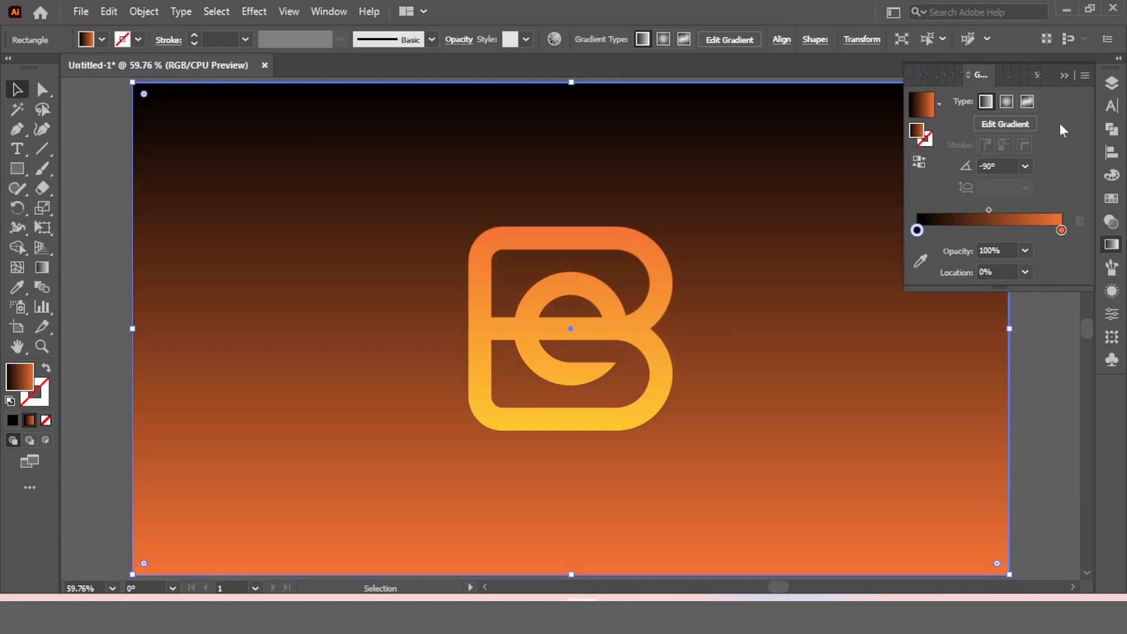
{"action": "left_click", "coordinate": [1064, 77]}
{"action": "key", "text": "ctrl+shift+a"}
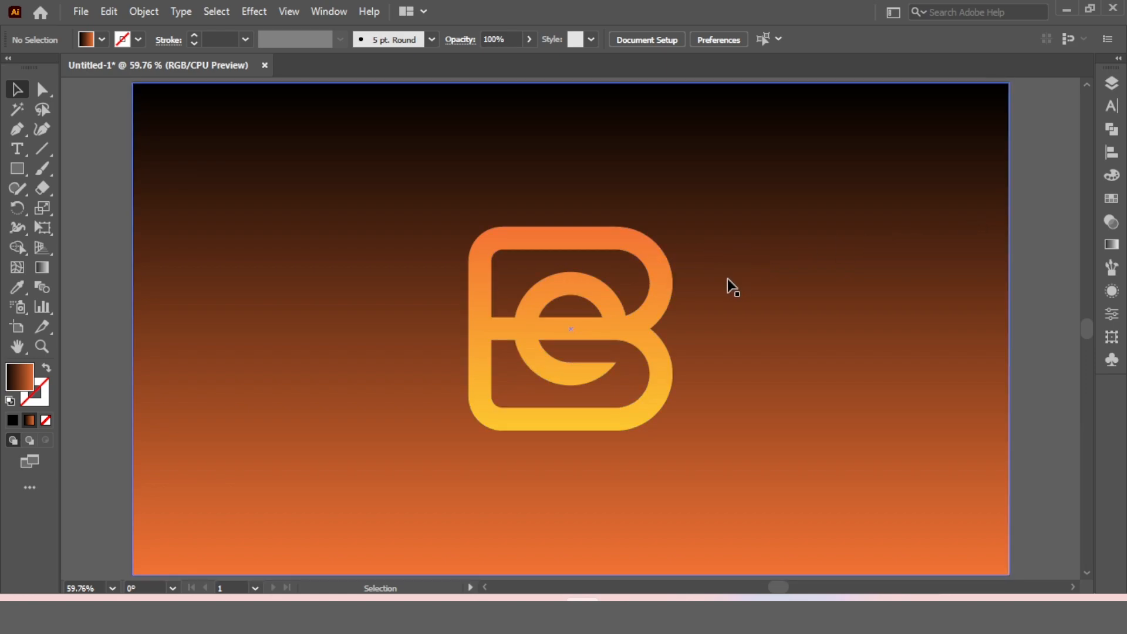
Enlarge the monogram proportionally from its centre to nearly half the artboard's height and deselect it.
{"action": "left_click", "coordinate": [662, 262]}
{"action": "left_click_drag", "start_coordinate": [673, 227], "coordinate": [690, 209]}
{"action": "left_click", "coordinate": [1033, 260]}
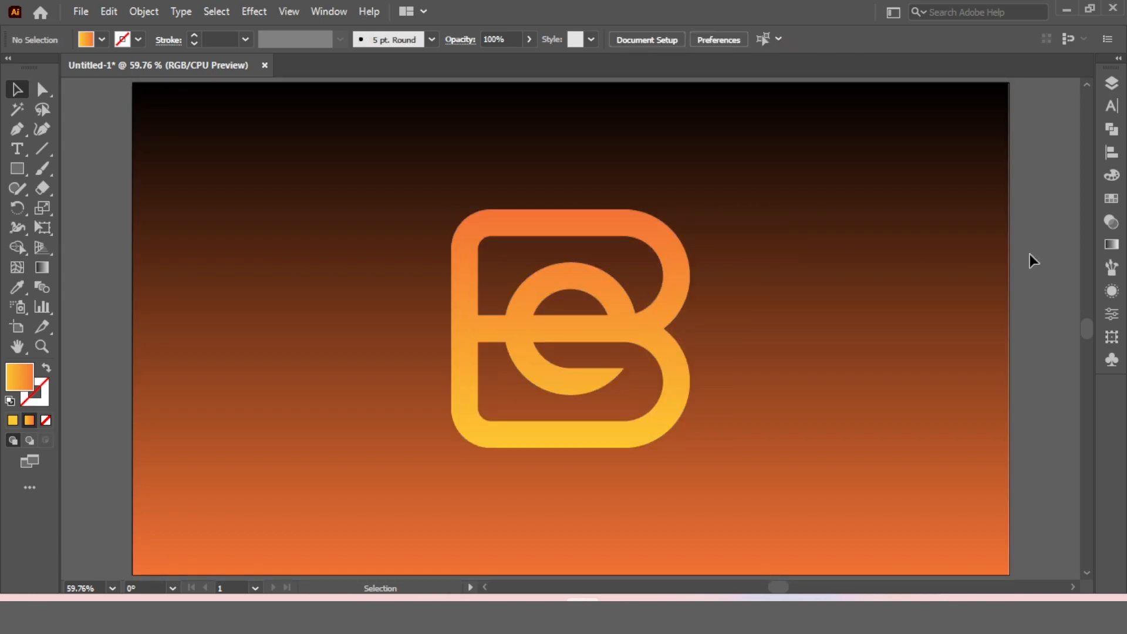